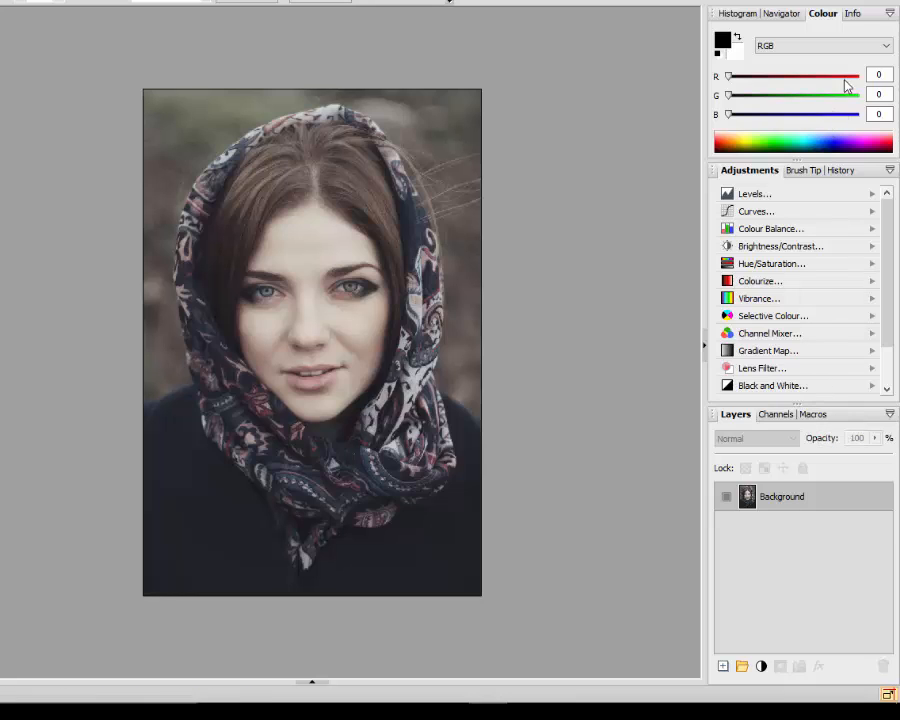
- Collapse the Colour and Adjustments panel groups and bring the Macros list into view
{"action": "left_click", "coordinate": [889, 14]}
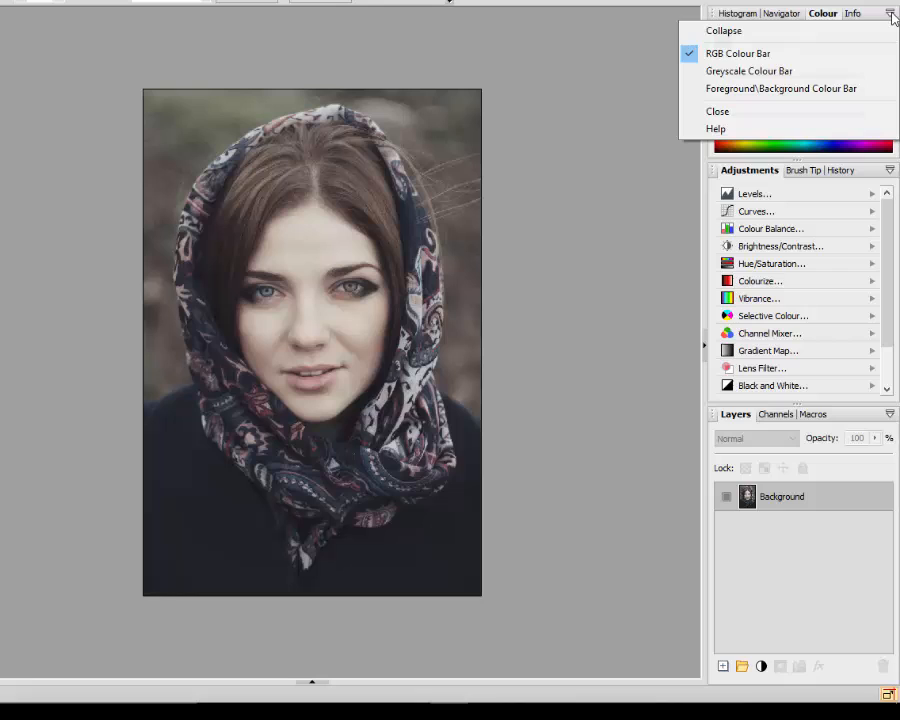
{"action": "left_click", "coordinate": [824, 38]}
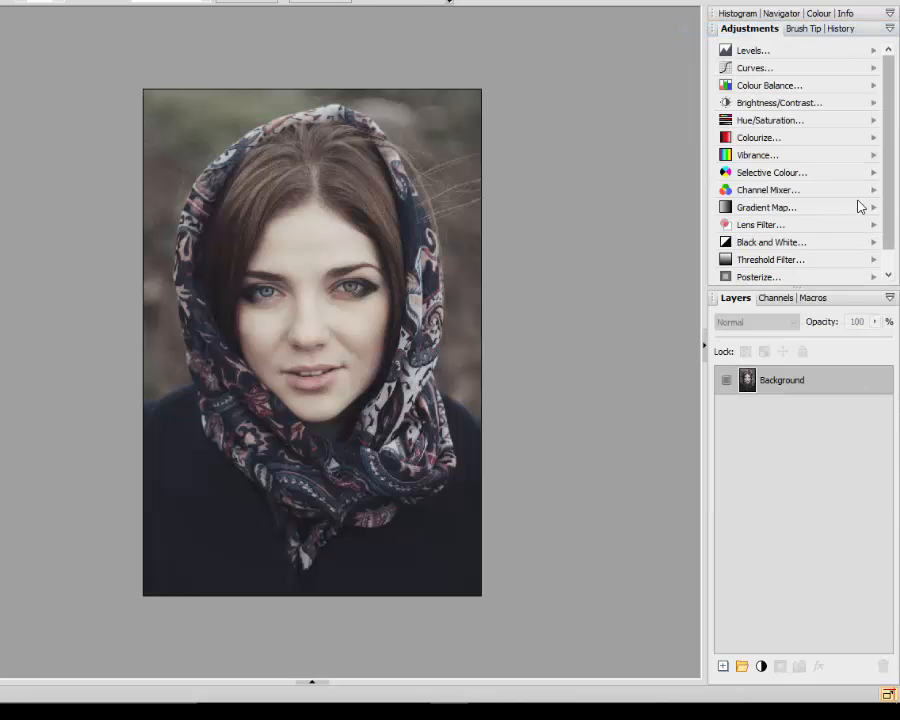
{"action": "left_click", "coordinate": [888, 28]}
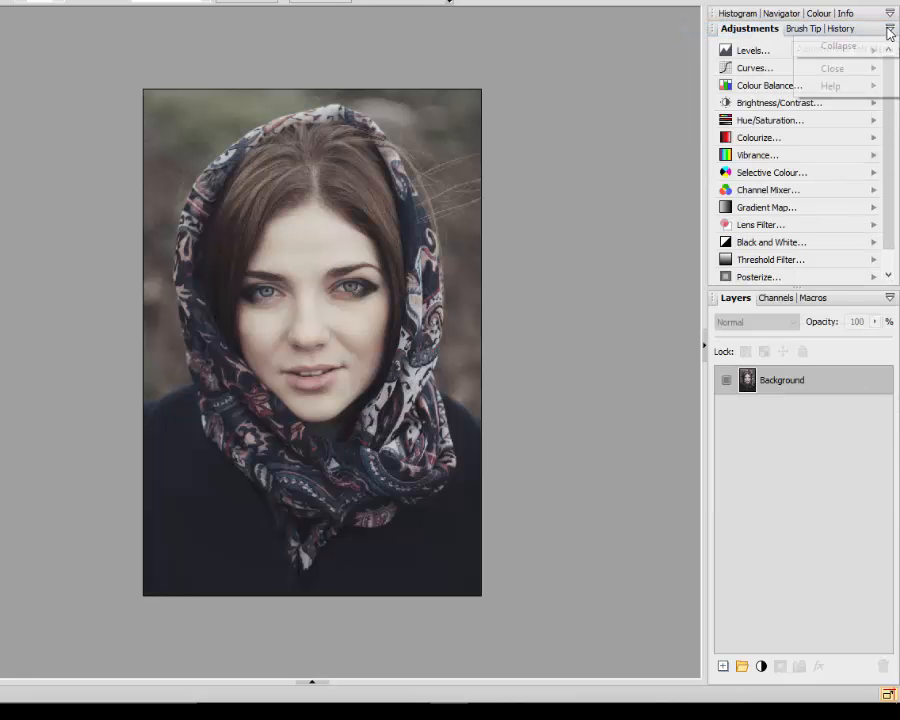
{"action": "left_click", "coordinate": [838, 47]}
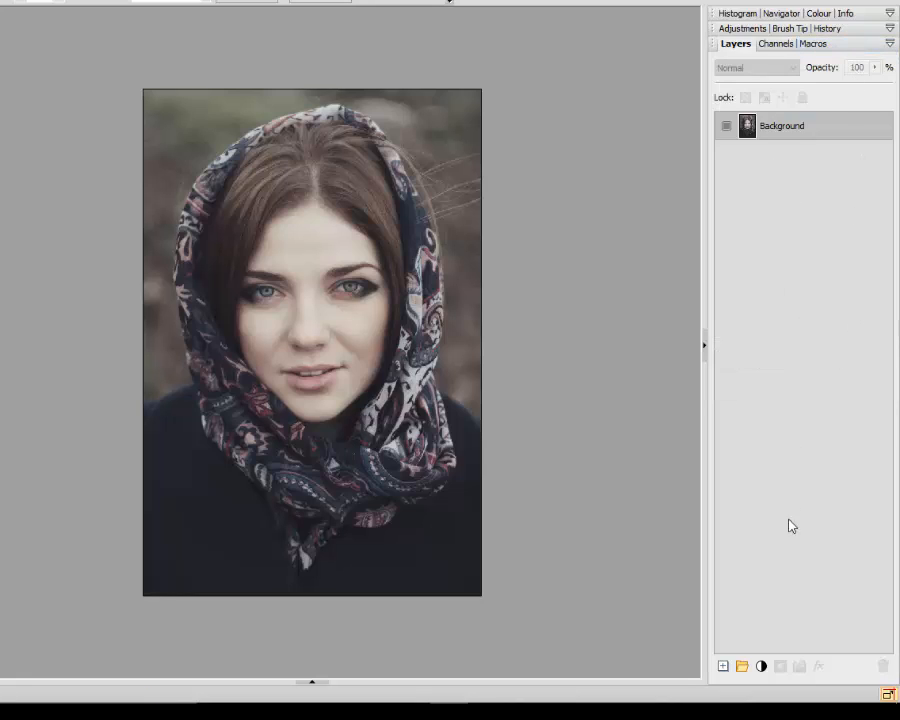
{"action": "left_click", "coordinate": [812, 44]}
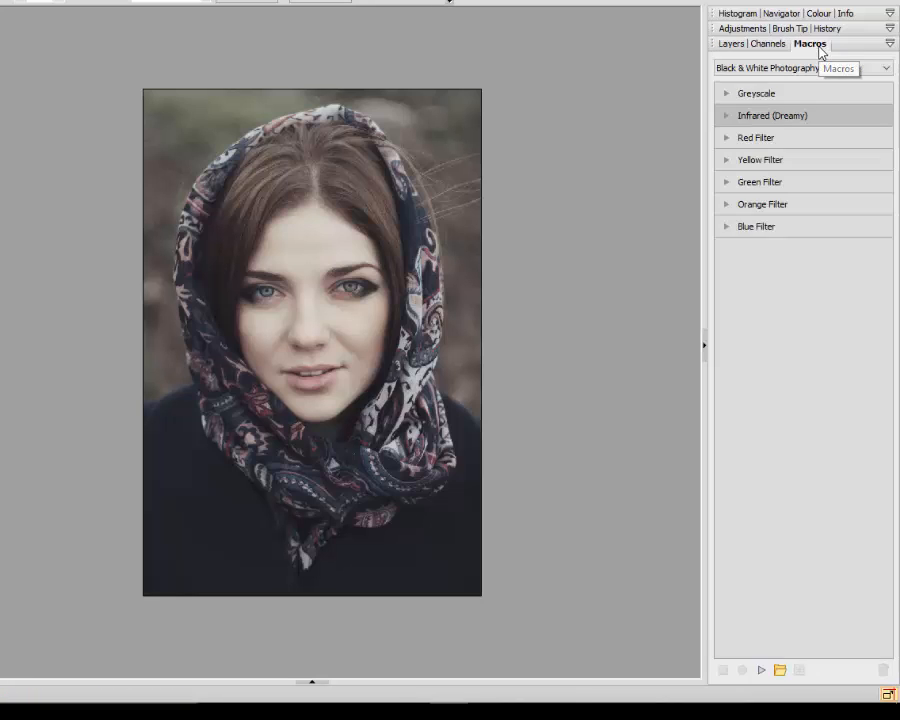
{"action": "left_click", "coordinate": [812, 44]}
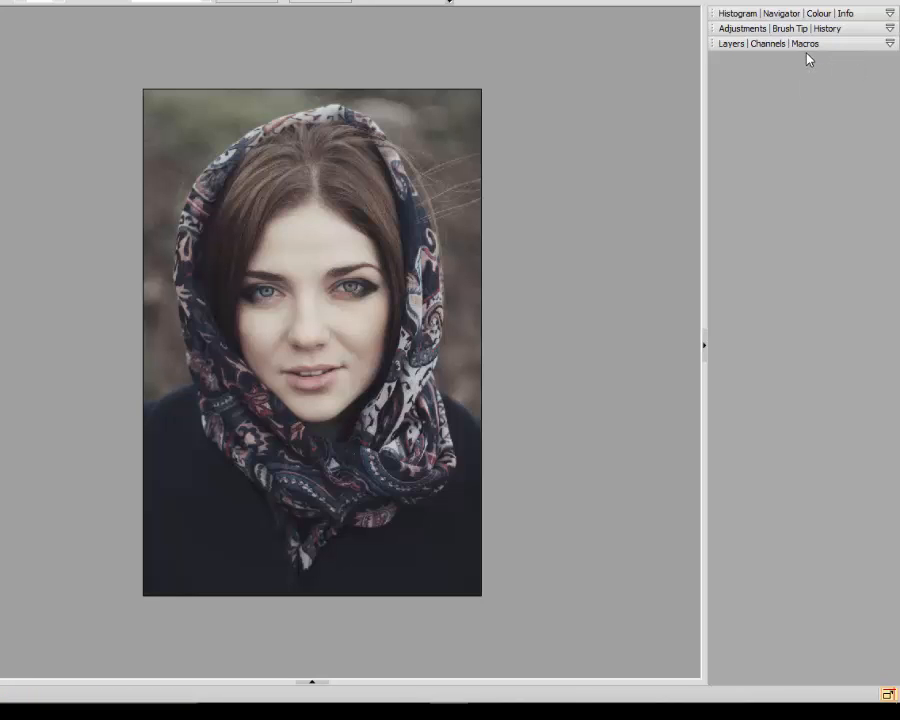
{"action": "left_click", "coordinate": [807, 46]}
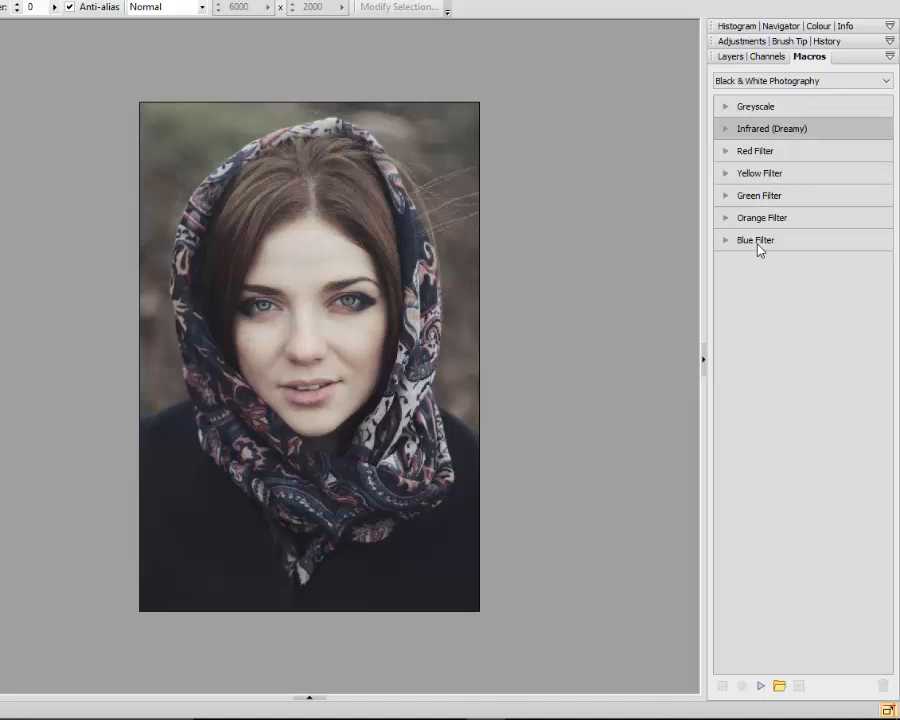
- Look at the macros in the Frames category and return to the Black & White Photography category
{"action": "left_click", "coordinate": [885, 84]}
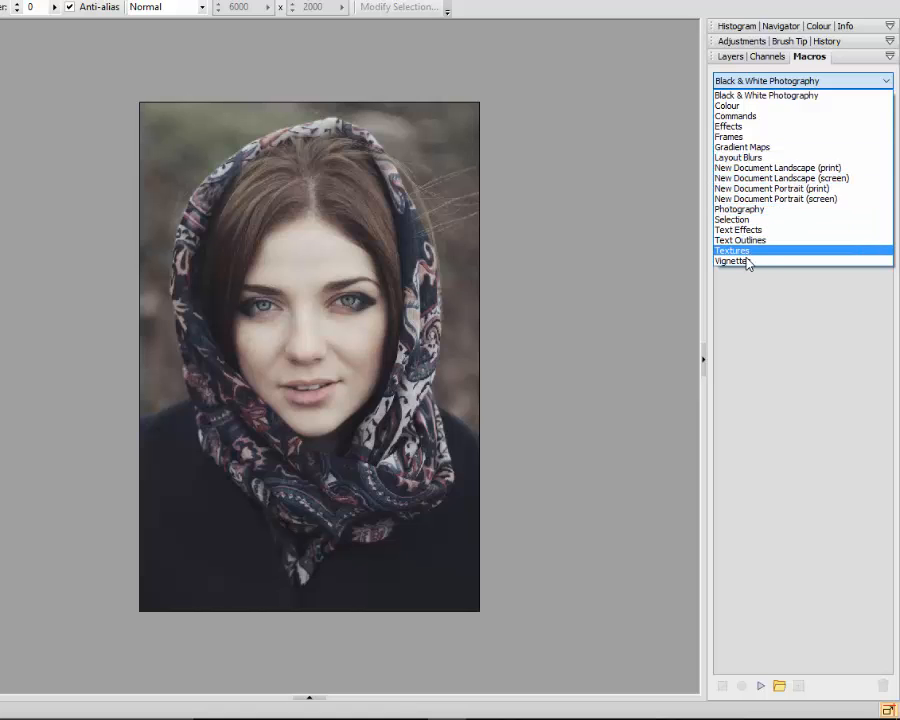
{"action": "left_click", "coordinate": [737, 145]}
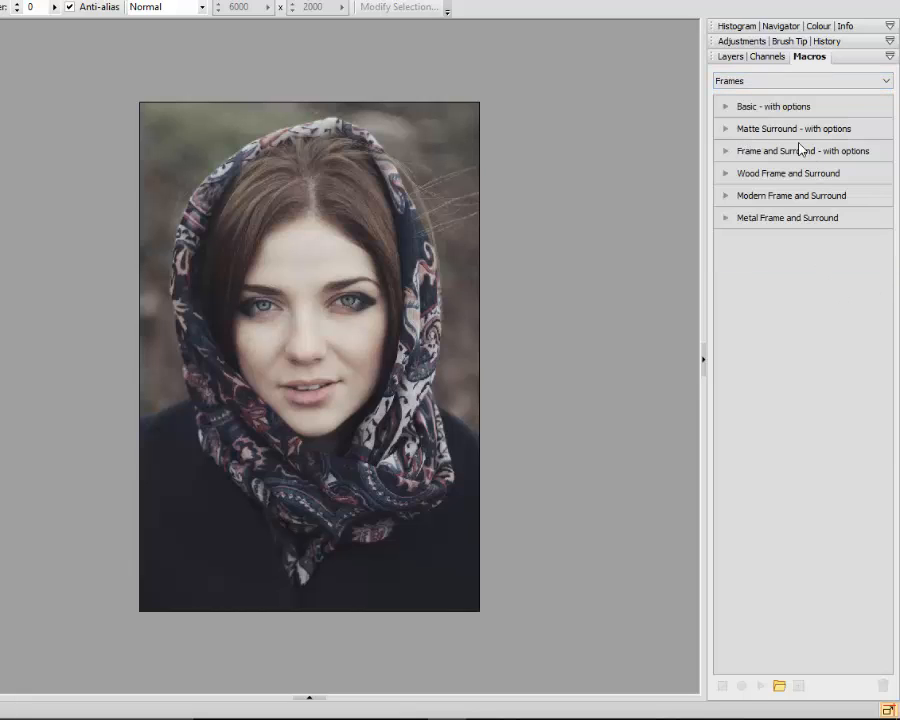
{"action": "left_click", "coordinate": [887, 84]}
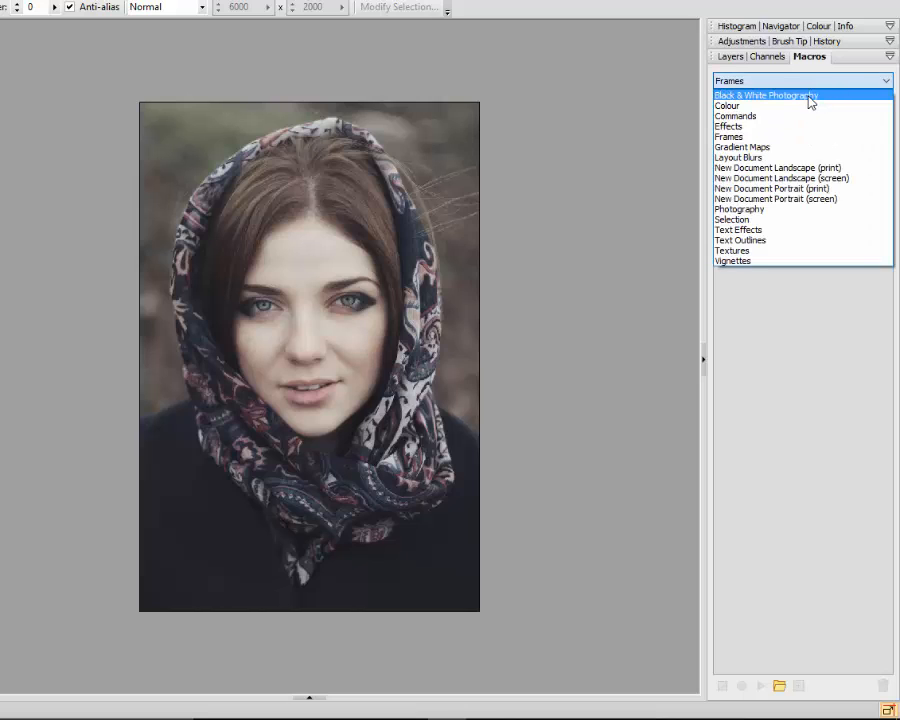
{"action": "left_click", "coordinate": [806, 97]}
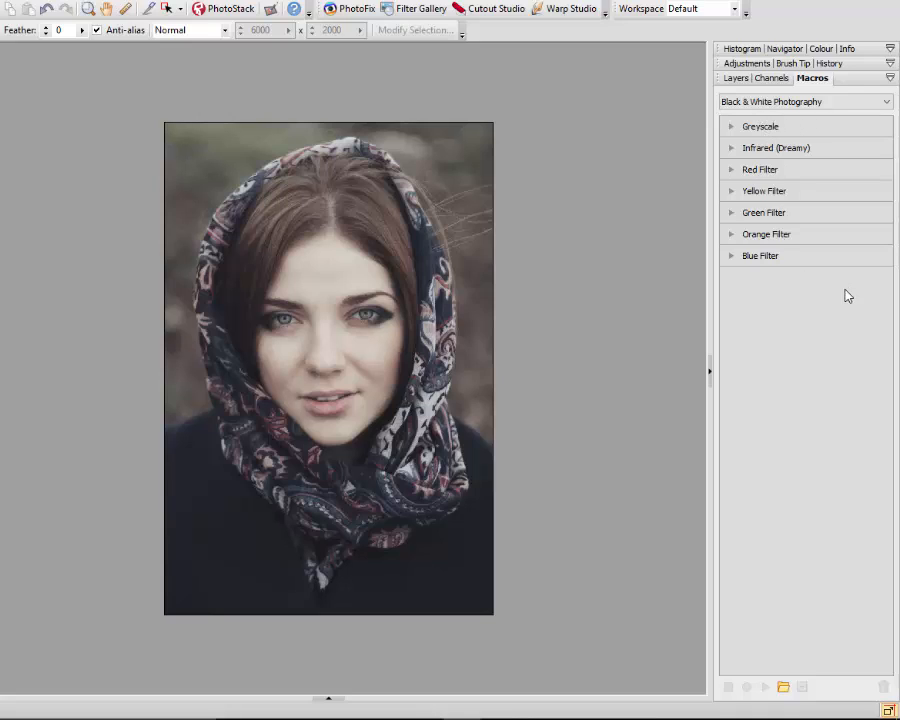
- Run the Greyscale macro on the portrait without its settings dialog and undo the conversion
{"action": "left_click", "coordinate": [815, 130]}
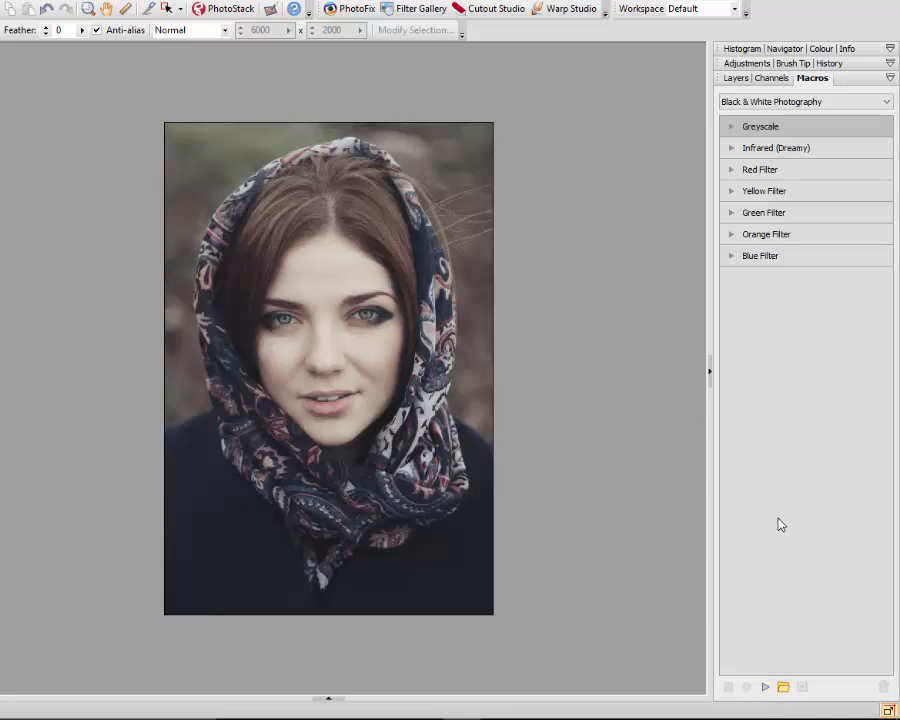
{"action": "left_click", "coordinate": [731, 127]}
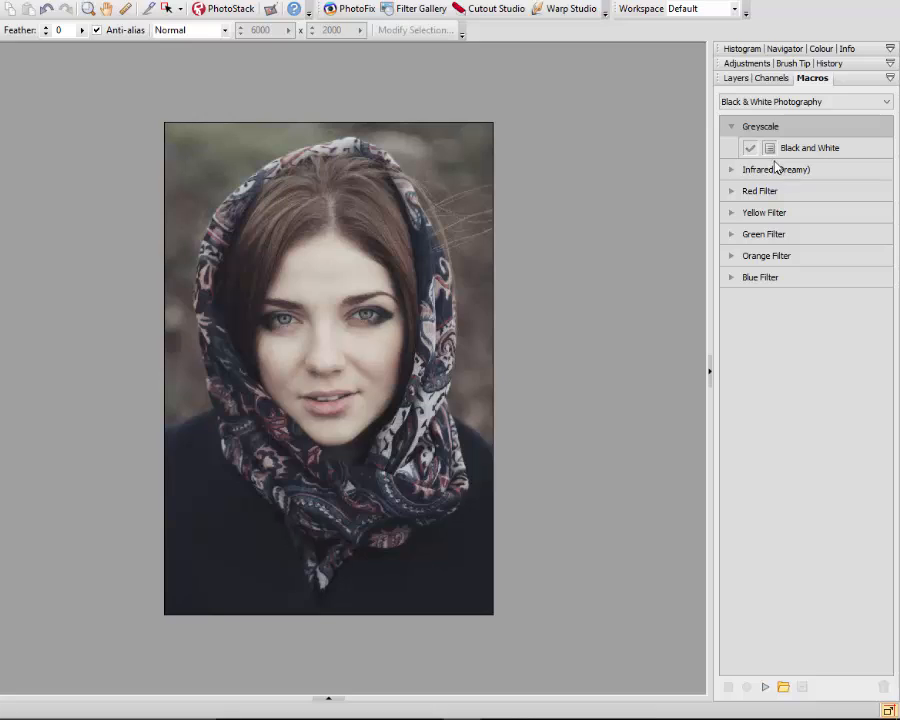
{"action": "left_click", "coordinate": [771, 150]}
{"action": "left_click", "coordinate": [764, 687]}
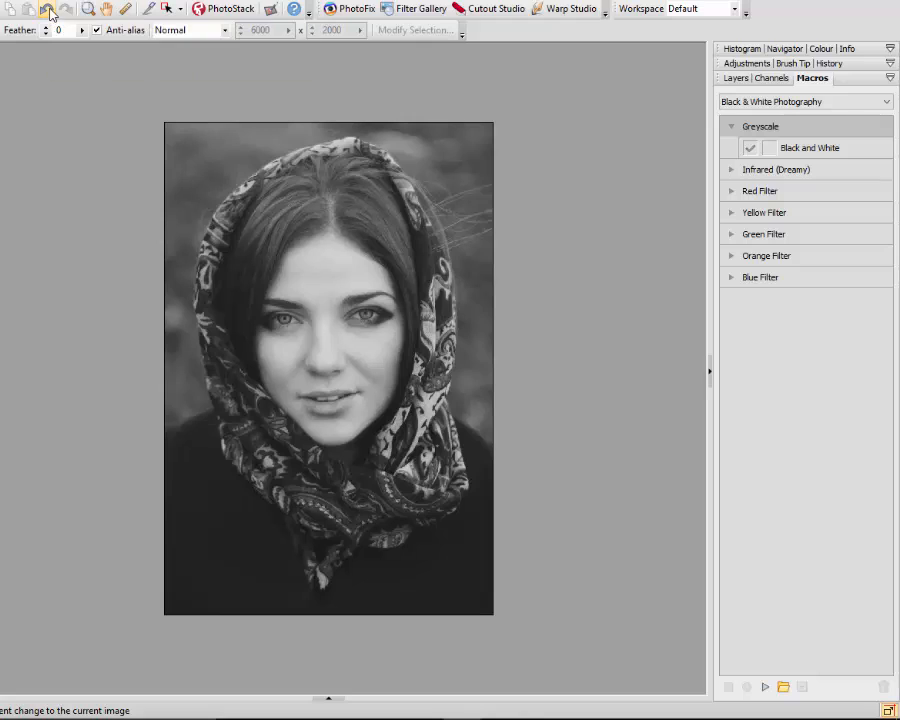
{"action": "left_click", "coordinate": [47, 12]}
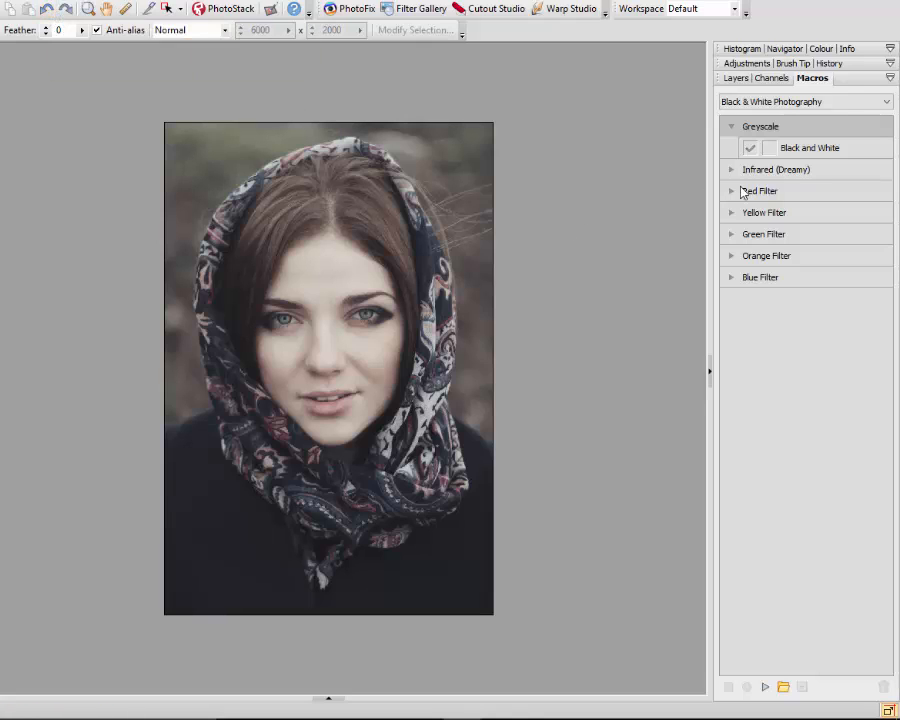
- Run the Greyscale macro with its Black and White dialog enabled, accept the preset film settings, and undo the conversion
{"action": "left_click", "coordinate": [771, 150]}
{"action": "left_click", "coordinate": [764, 688]}
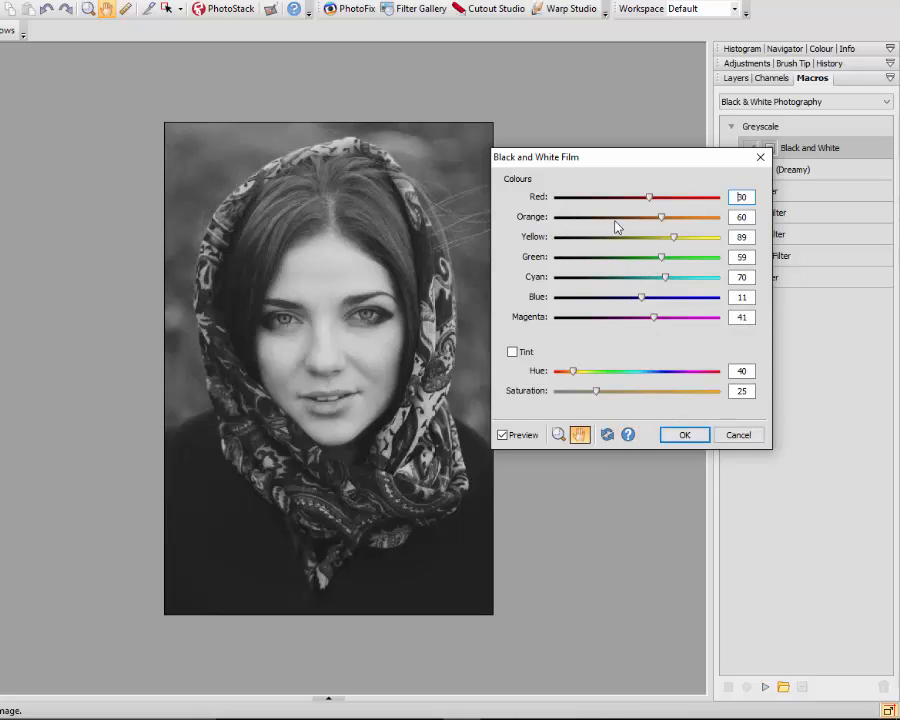
{"action": "left_click", "coordinate": [695, 438]}
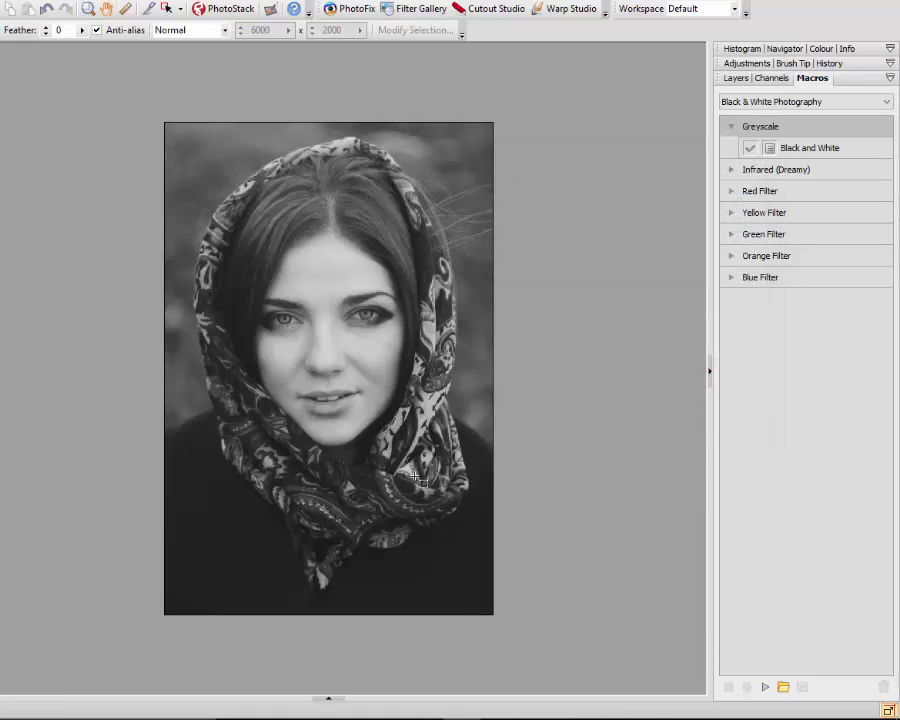
{"action": "left_click", "coordinate": [45, 12]}
{"action": "left_click", "coordinate": [44, 10]}
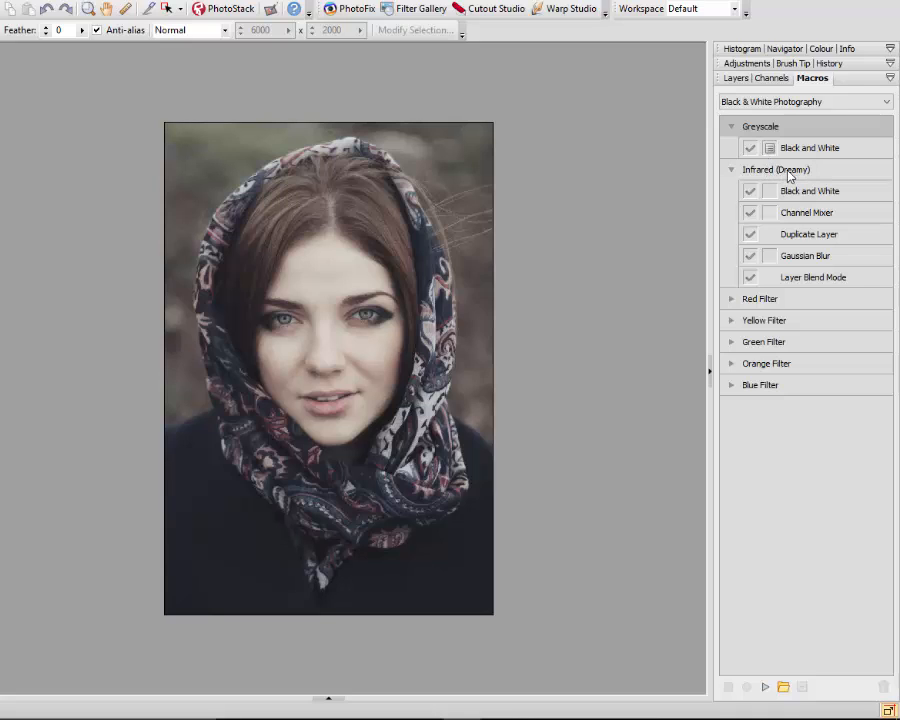
- Run the Infrared (Dreamy) macro on the portrait and undo the effect
{"action": "left_click", "coordinate": [846, 174]}
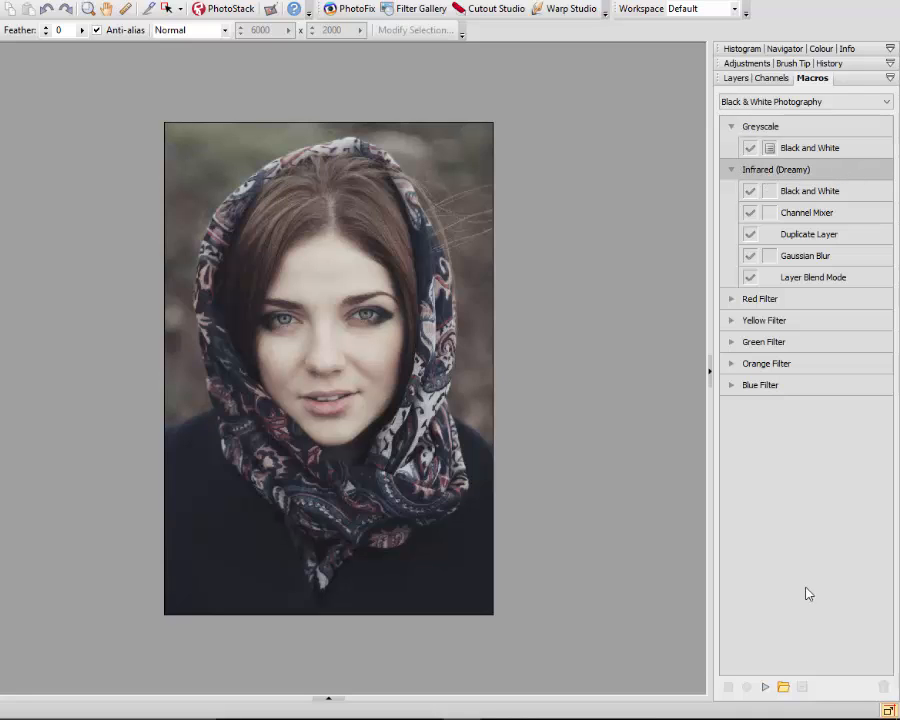
{"action": "left_click", "coordinate": [765, 689]}
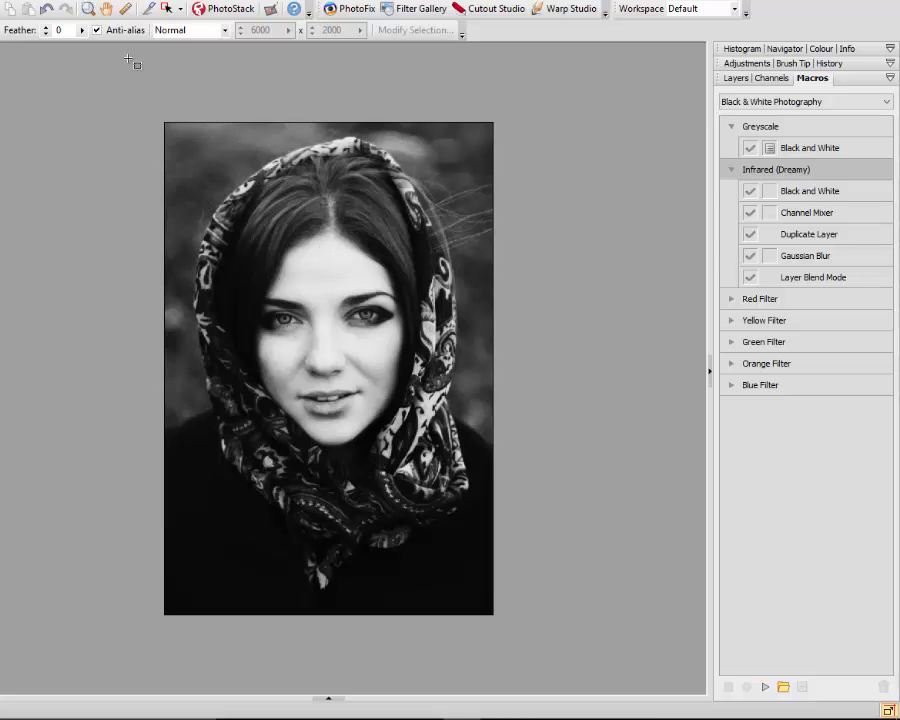
{"action": "left_click", "coordinate": [45, 9]}
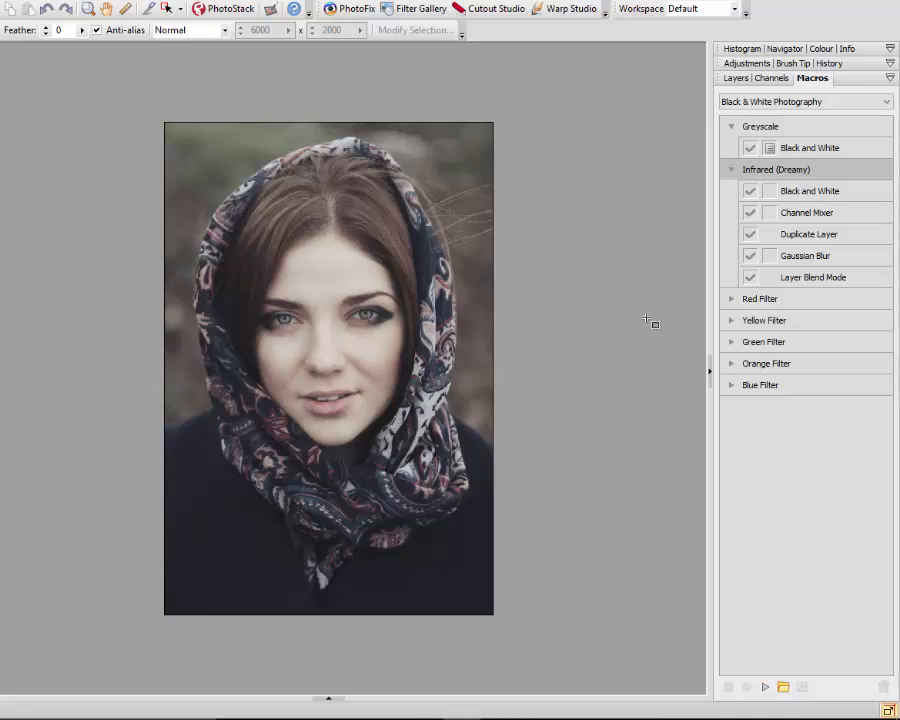
- Run the Infrared (Dreamy) macro with its Gaussian Blur dialog enabled, accept the preset radius of 2.0, and undo the effect
{"action": "left_click", "coordinate": [770, 257]}
{"action": "left_click", "coordinate": [765, 687]}
{"action": "left_click", "coordinate": [764, 686]}
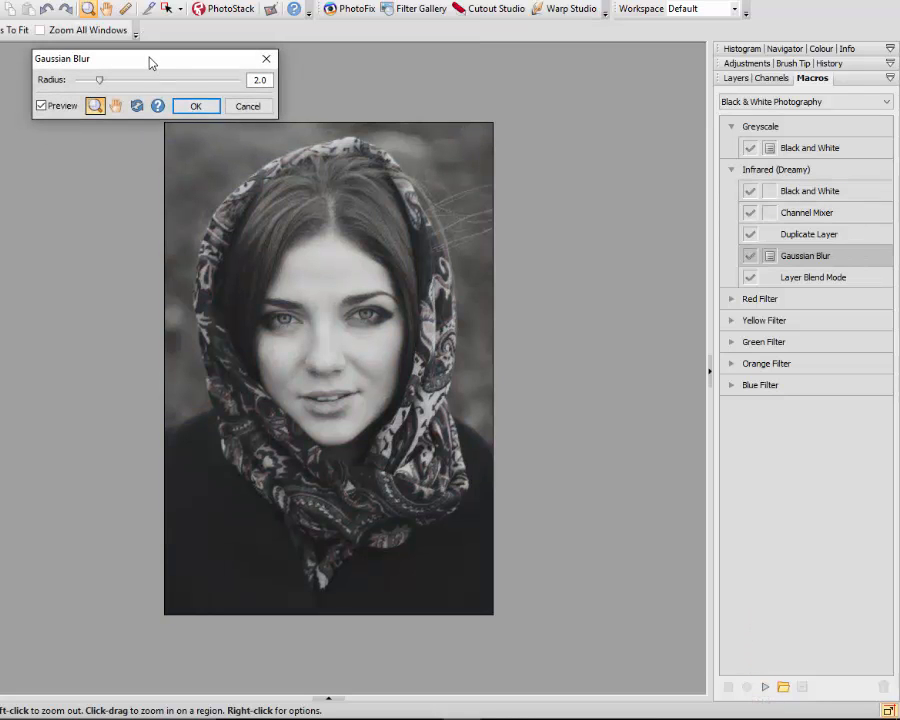
{"action": "left_click_drag", "start_coordinate": [149, 62], "coordinate": [338, 60]}
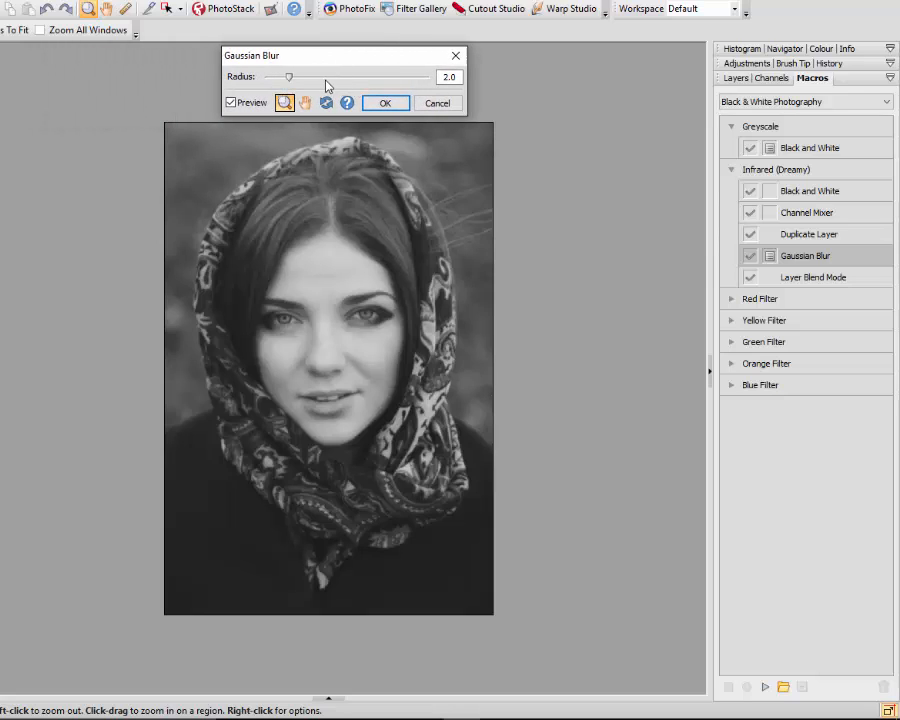
{"action": "left_click", "coordinate": [384, 103]}
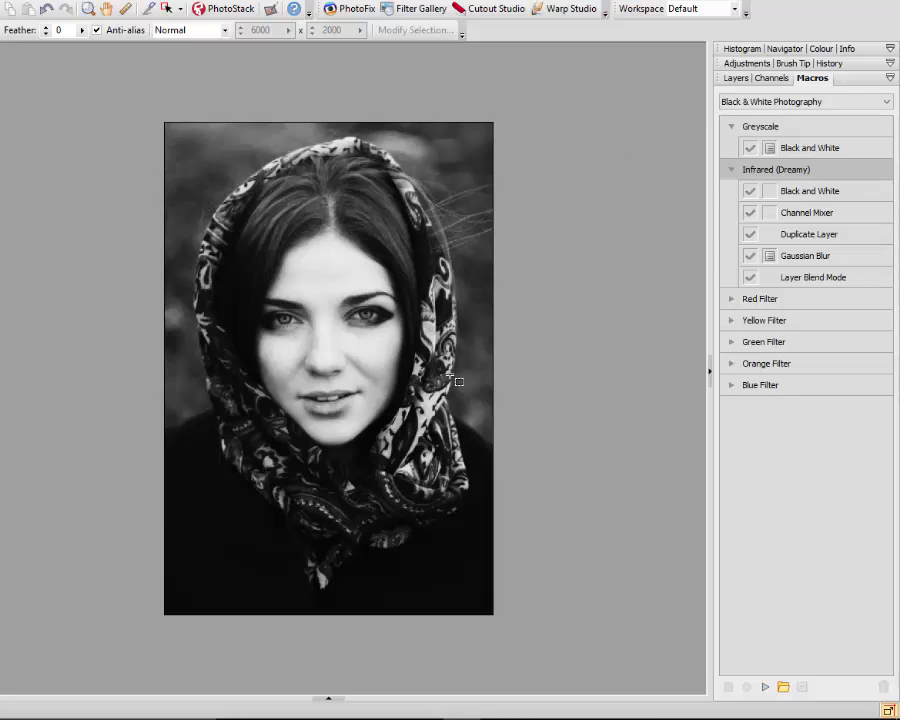
{"action": "left_click", "coordinate": [46, 12]}
{"action": "left_click", "coordinate": [45, 11]}
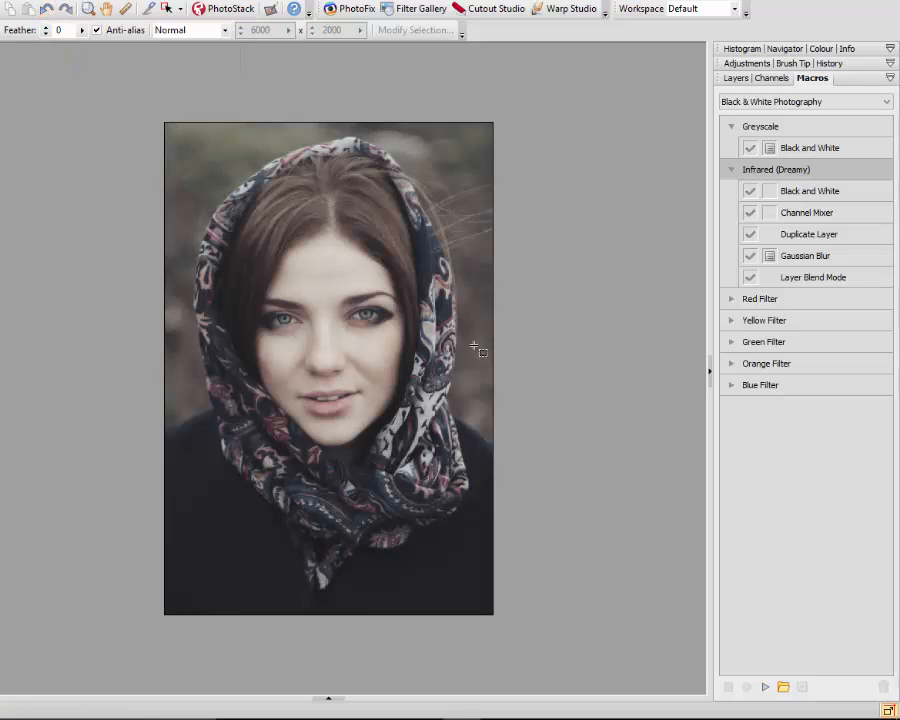
- Collapse the expanded macros, run the Orange Filter macro on the portrait and undo it
{"action": "left_click", "coordinate": [731, 170]}
{"action": "left_click", "coordinate": [731, 126]}
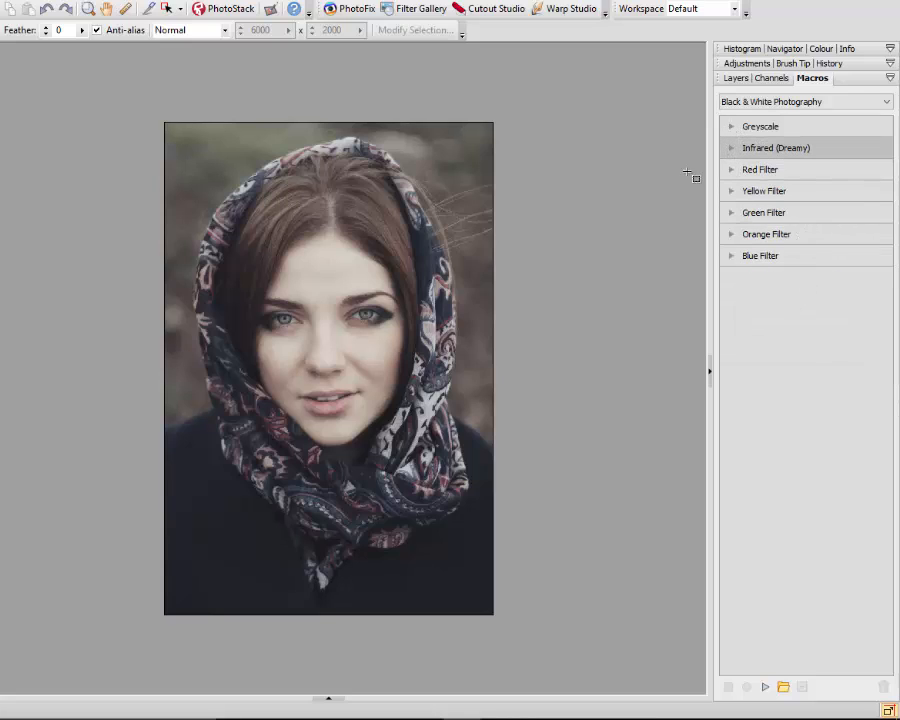
{"action": "left_click", "coordinate": [731, 235]}
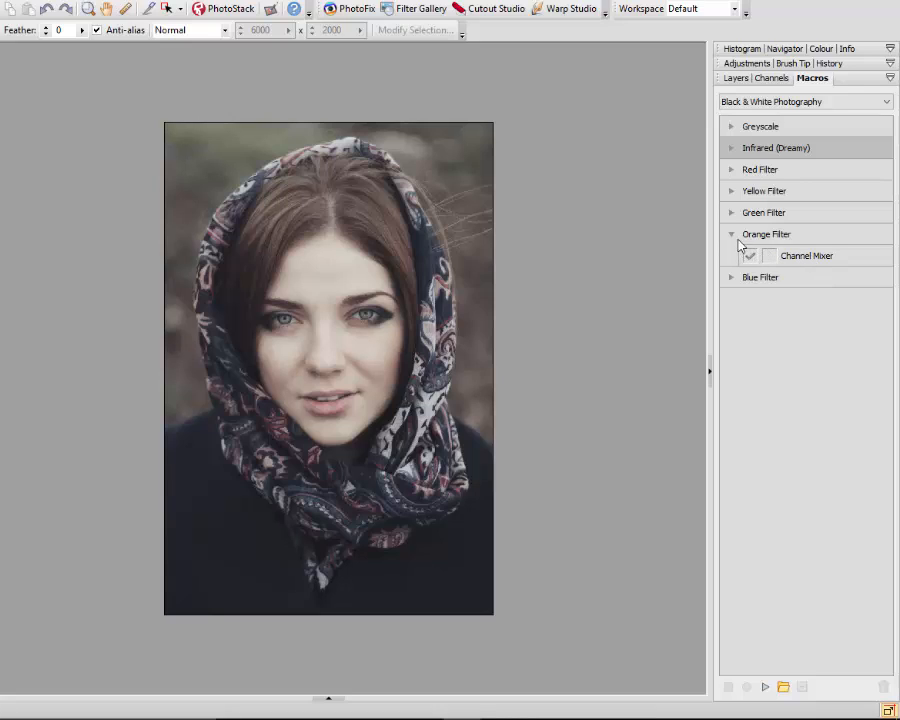
{"action": "left_click", "coordinate": [823, 233]}
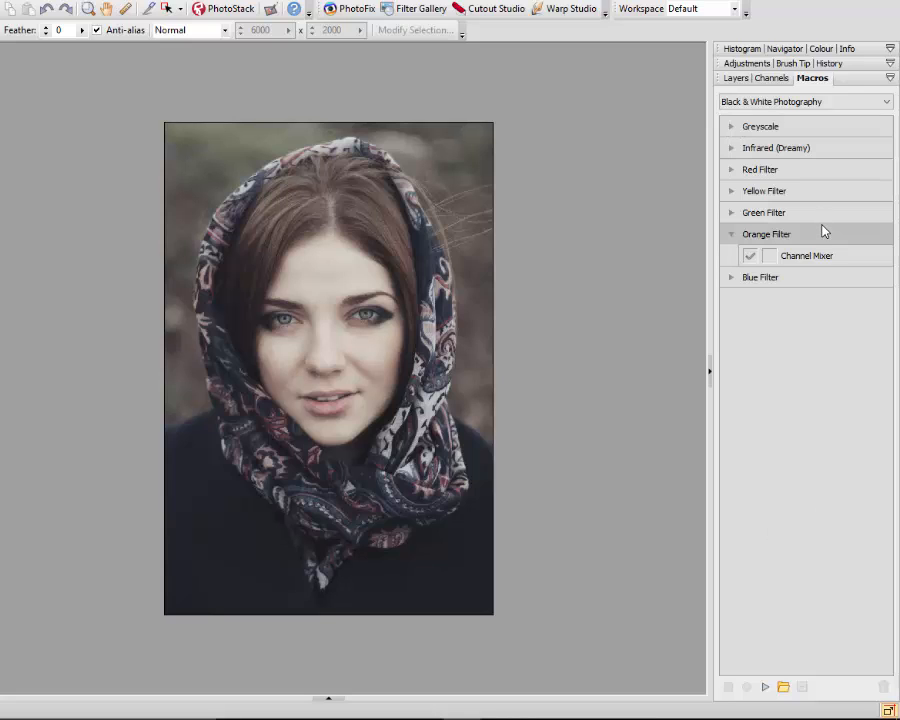
{"action": "left_click", "coordinate": [765, 687]}
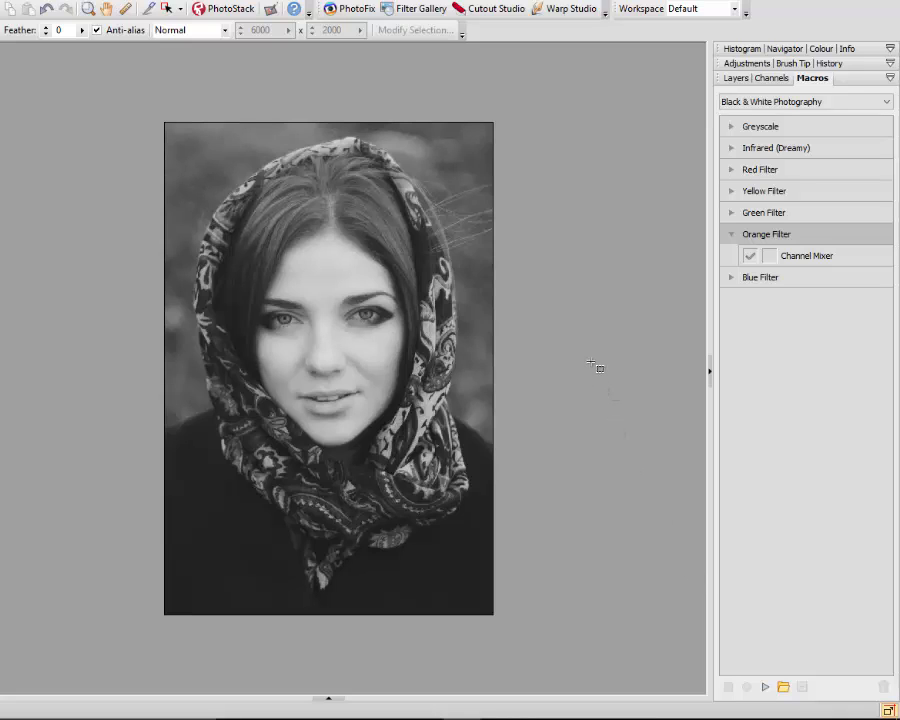
{"action": "left_click", "coordinate": [46, 8]}
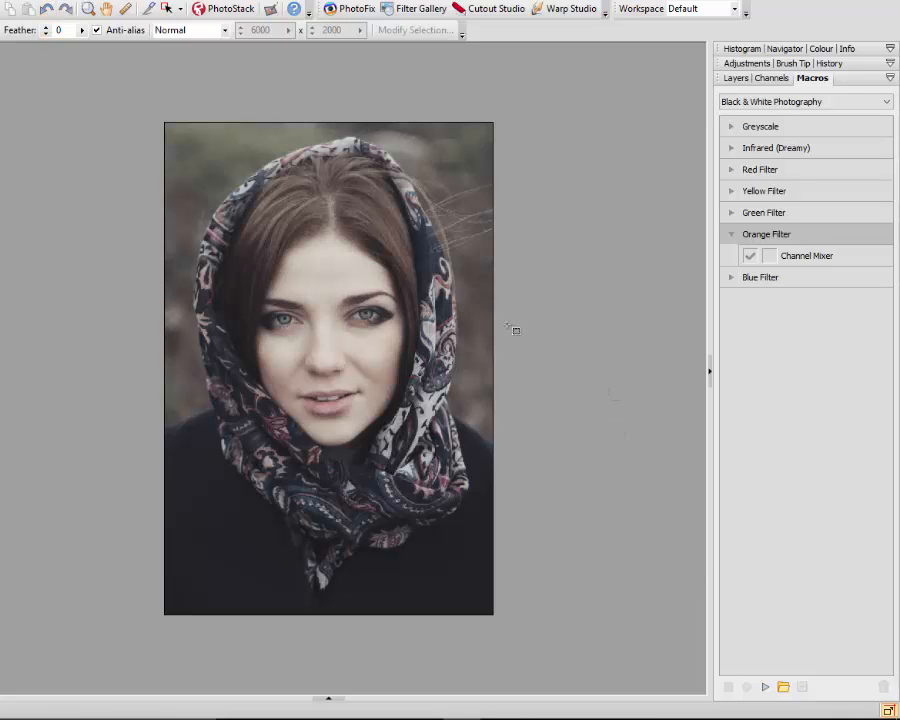
- Cut a rectangular area around the portrait's left-hand eye with the Cut (selection) macro from the Commands category
{"action": "left_click", "coordinate": [885, 104]}
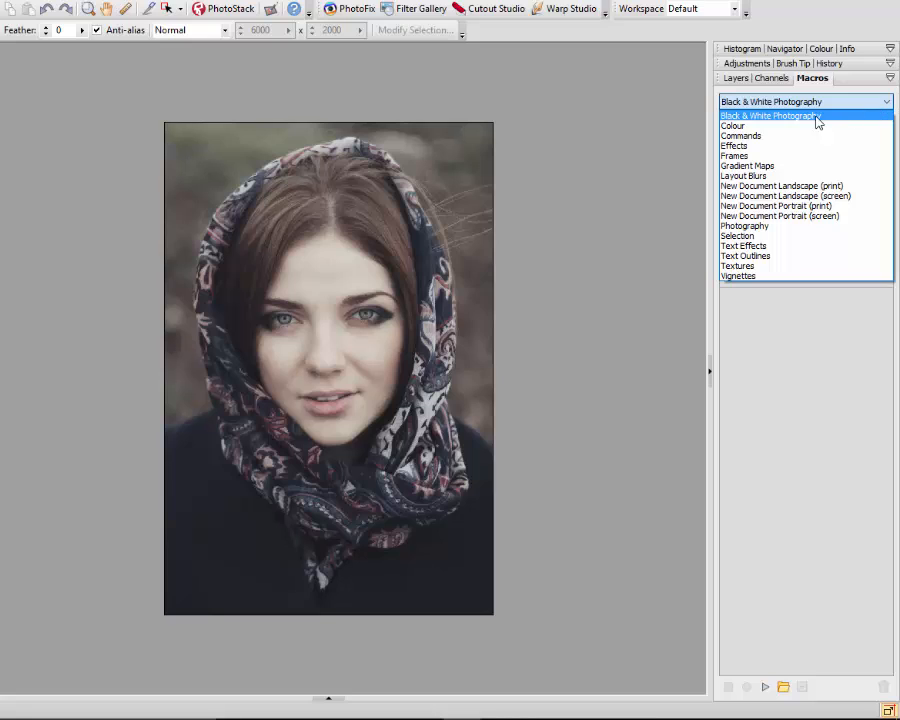
{"action": "left_click", "coordinate": [748, 137]}
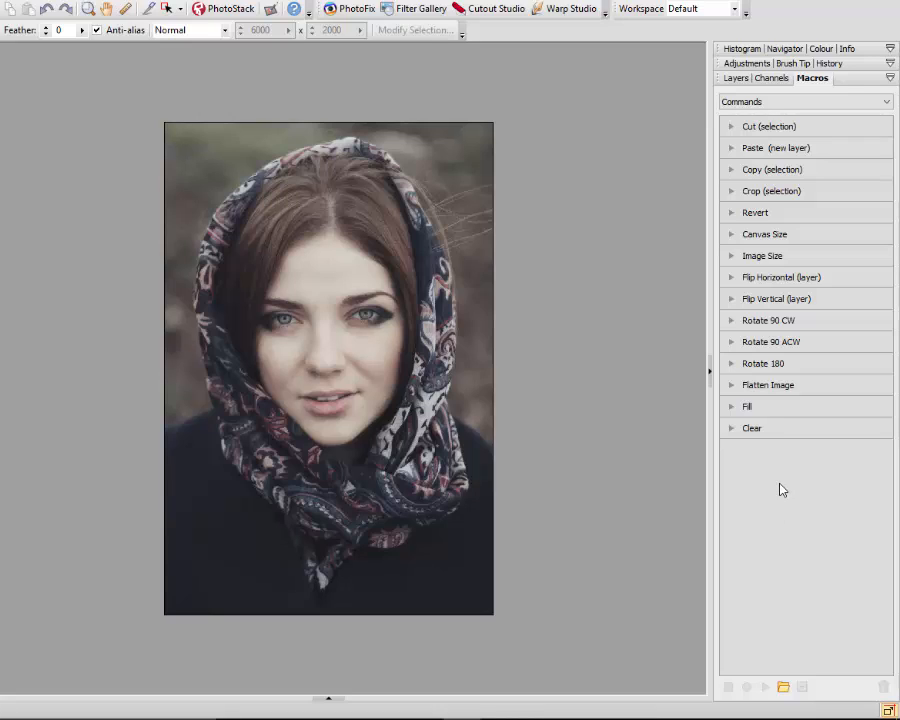
{"action": "left_click", "coordinate": [731, 126]}
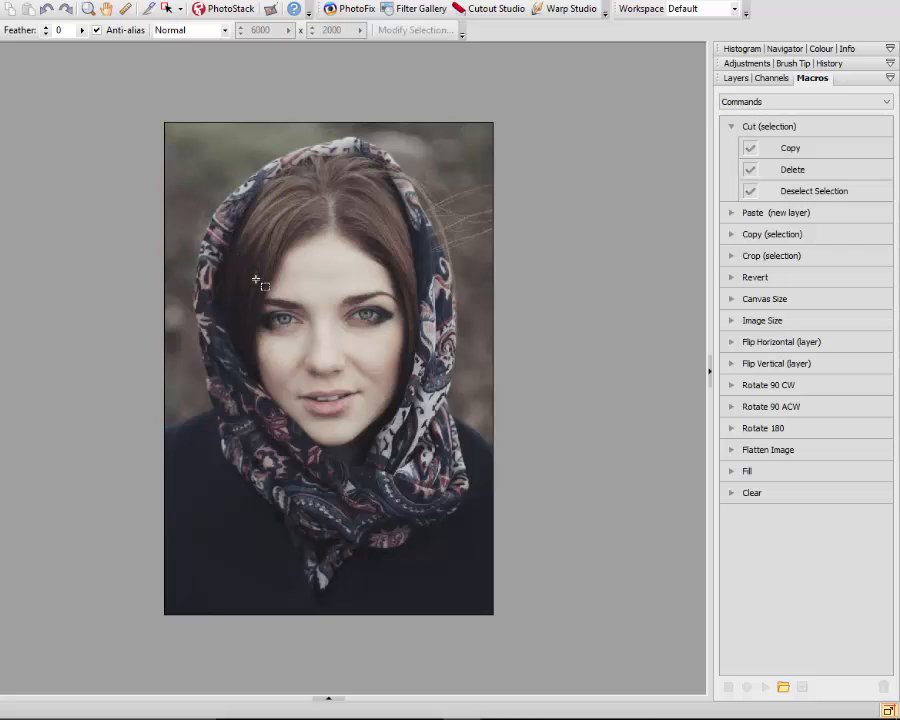
{"action": "left_click_drag", "start_coordinate": [238, 272], "coordinate": [328, 358]}
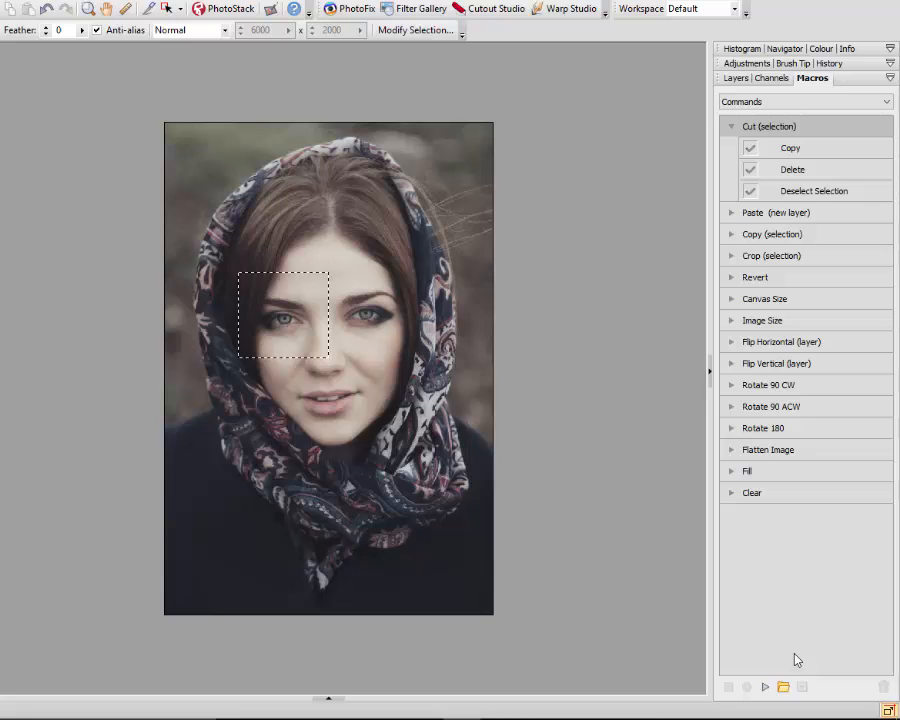
{"action": "left_click", "coordinate": [765, 688]}
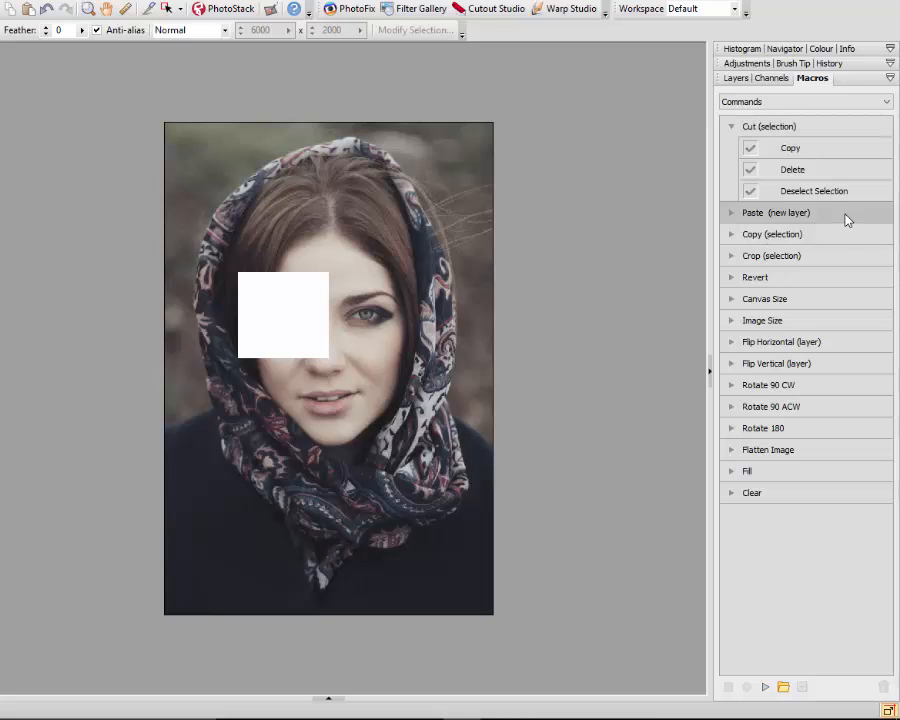
- Paste the cut eye area with the Paste (new layer) macro and move the pasted layer down over the scarf
{"action": "left_click", "coordinate": [730, 213]}
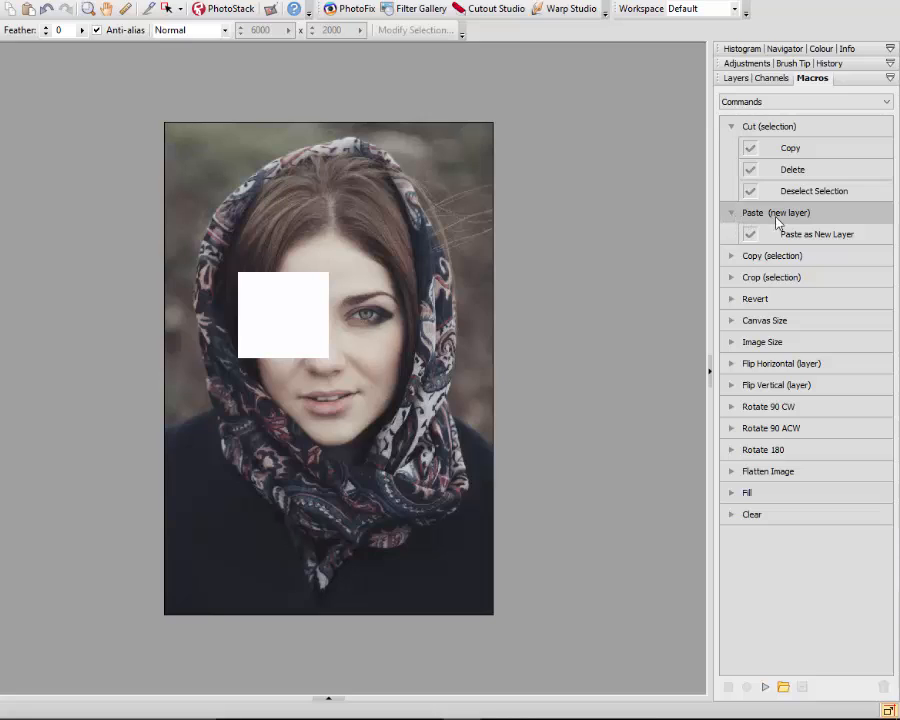
{"action": "left_click", "coordinate": [765, 687]}
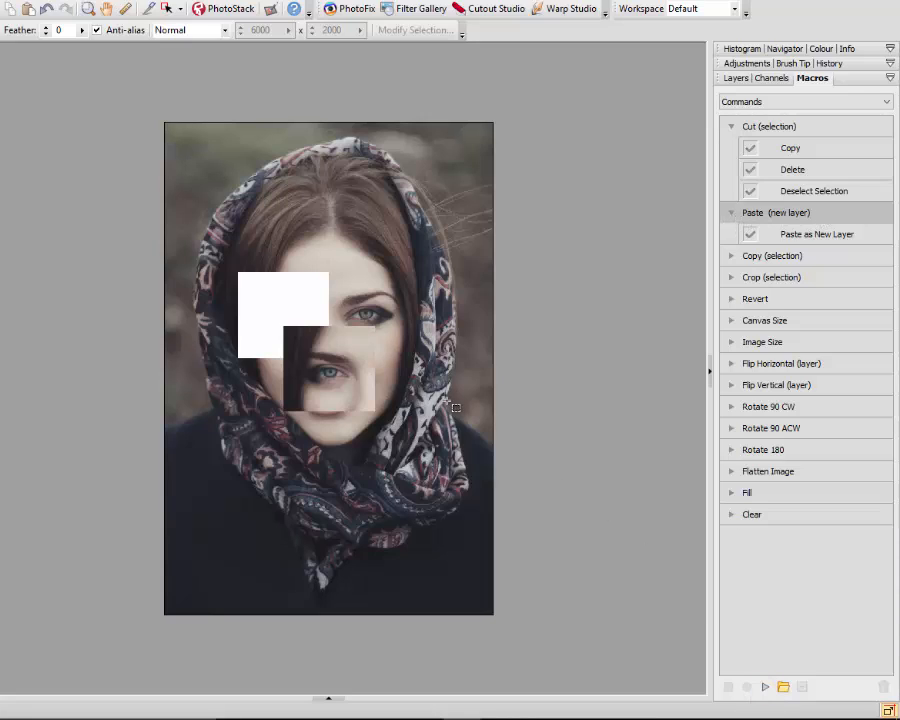
{"action": "left_click", "coordinate": [735, 80]}
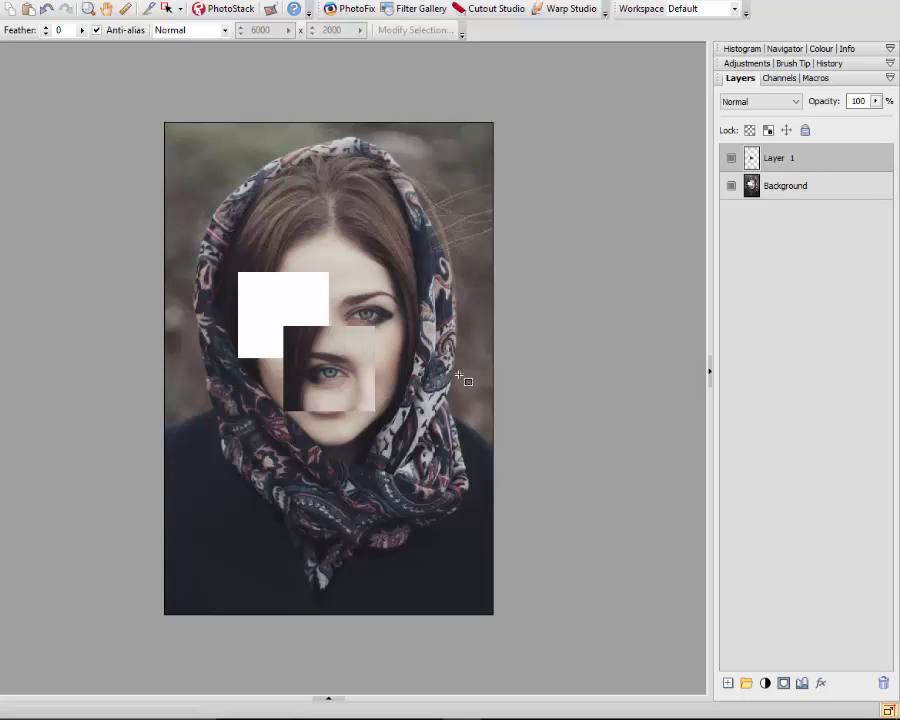
{"action": "key", "text": "v"}
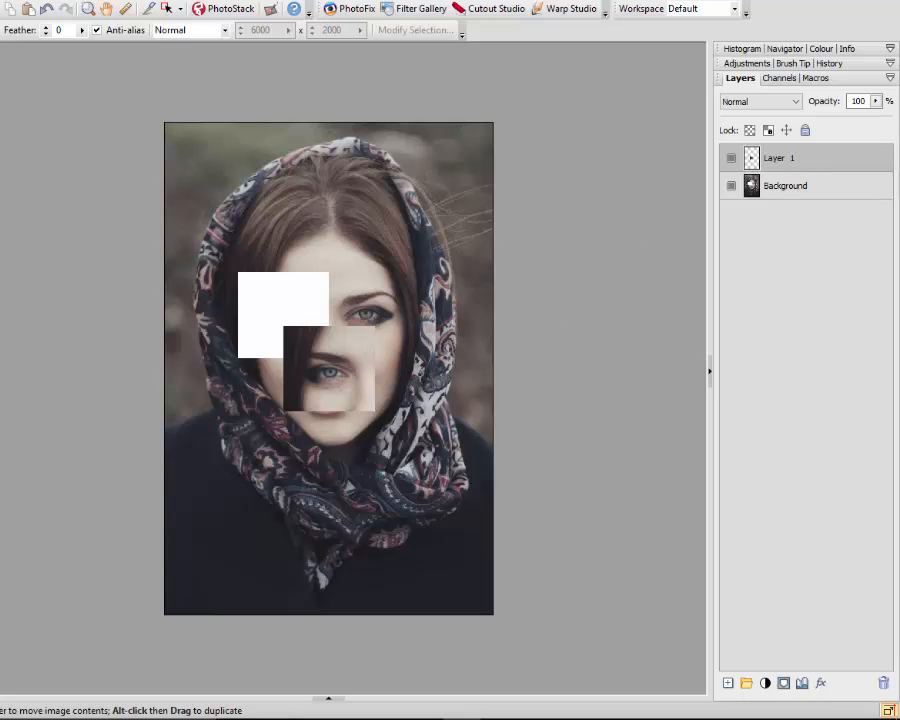
{"action": "left_click_drag", "start_coordinate": [310, 390], "coordinate": [325, 424]}
- Undo the layer move, the paste, the cut and the rectangular selection to restore the original portrait
{"action": "key", "text": "ctrl+z"}
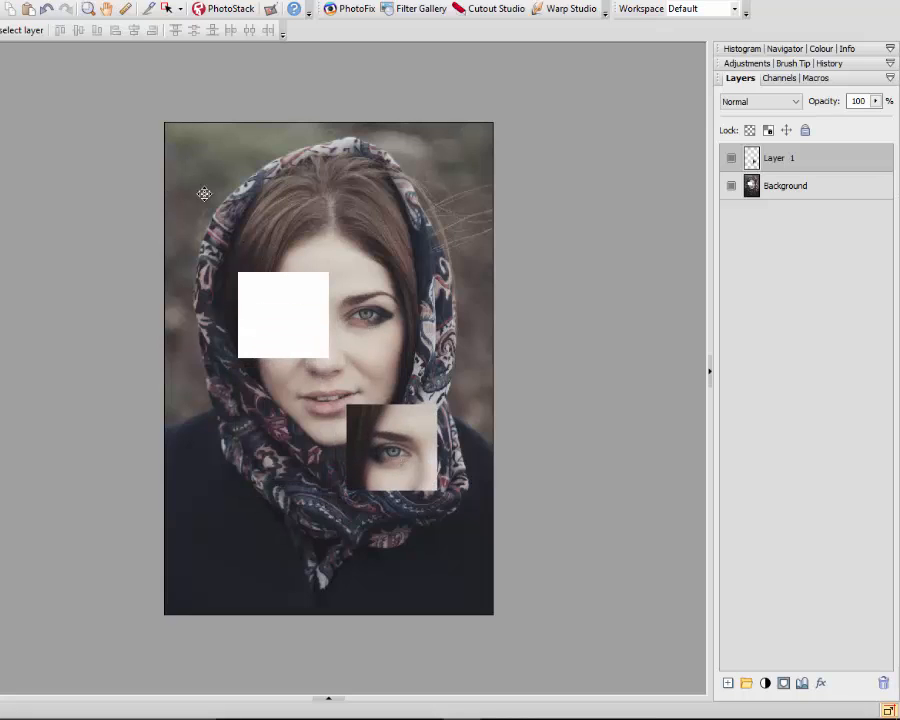
{"action": "left_click", "coordinate": [47, 9]}
{"action": "left_click", "coordinate": [47, 9]}
{"action": "left_click", "coordinate": [47, 9]}
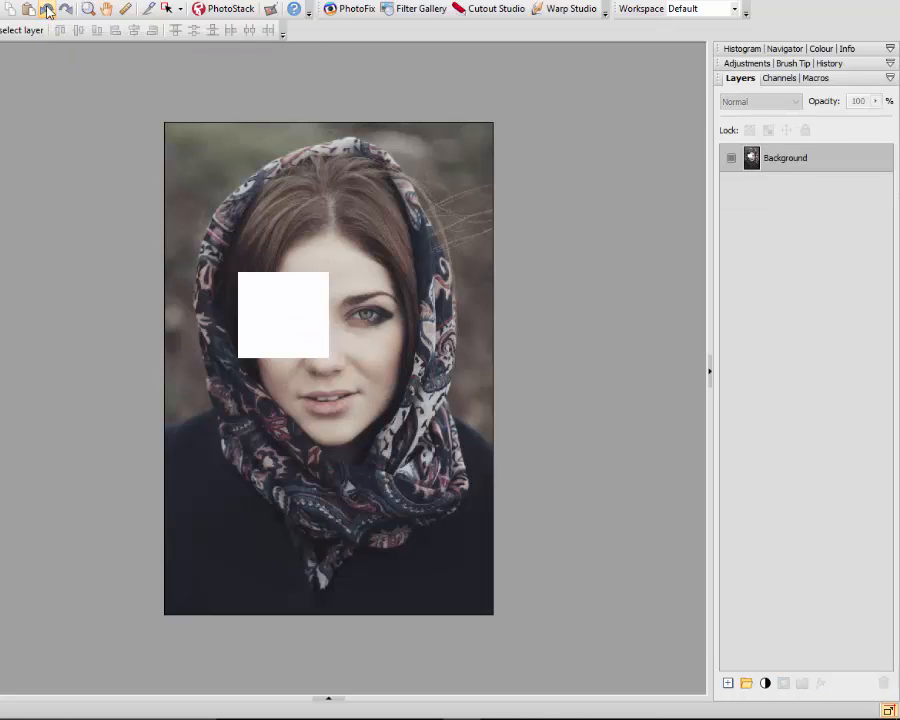
{"action": "left_click", "coordinate": [47, 9]}
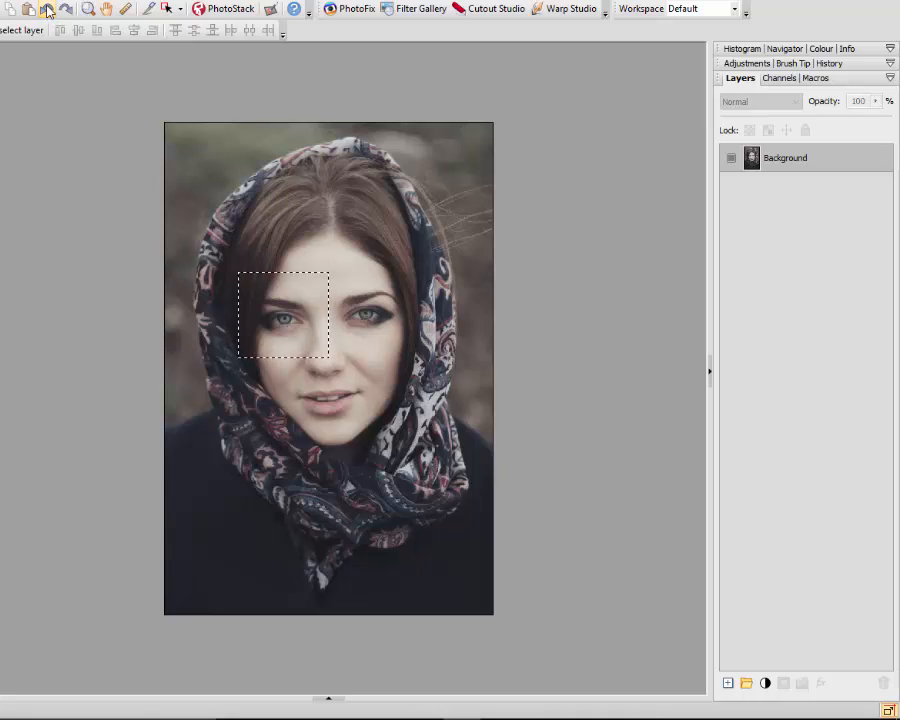
{"action": "left_click", "coordinate": [47, 9]}
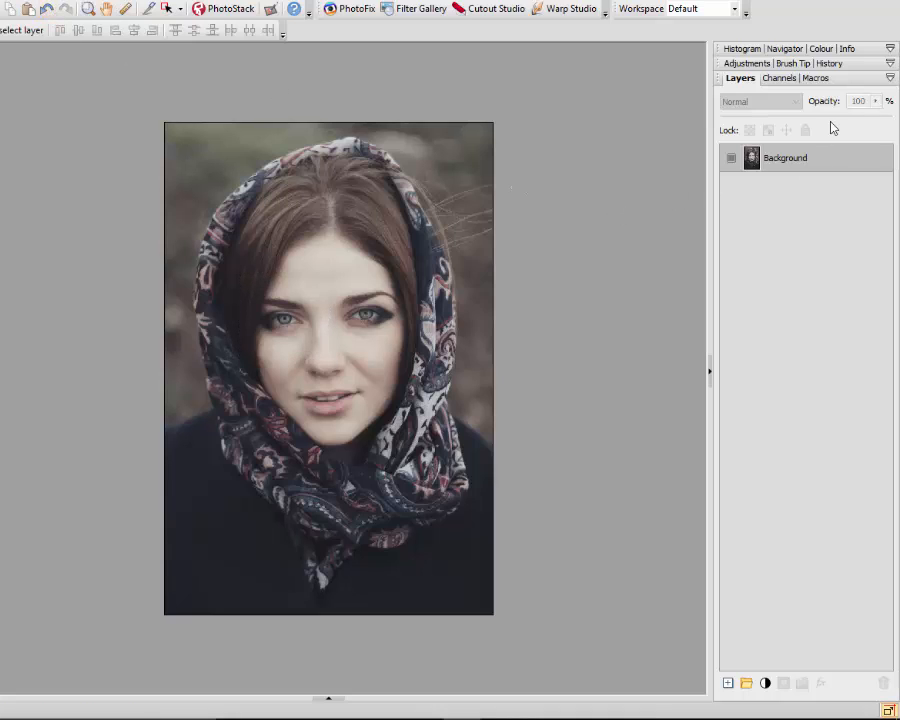
- Return to the Commands macros and look at the merge options available for layers
{"action": "left_click", "coordinate": [822, 80]}
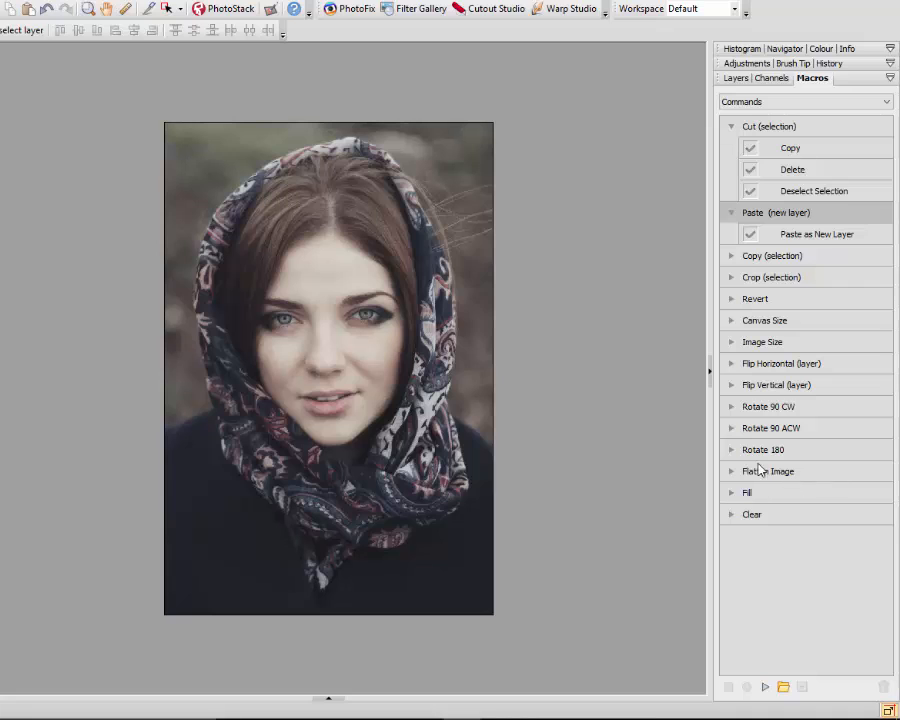
{"action": "left_click", "coordinate": [95, 2]}
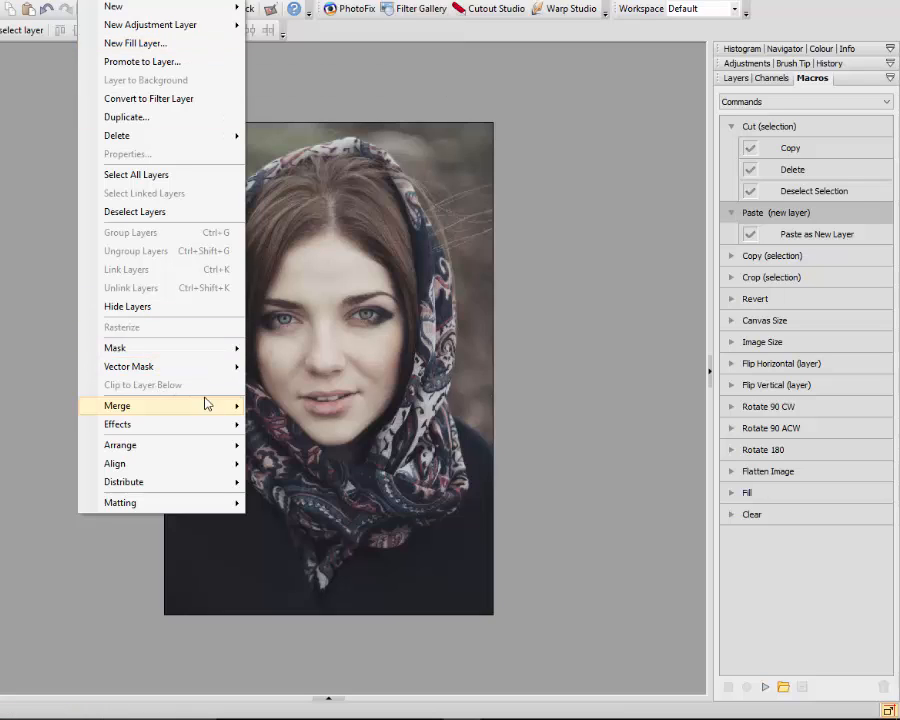
{"action": "mouse_move", "coordinate": [218, 408]}
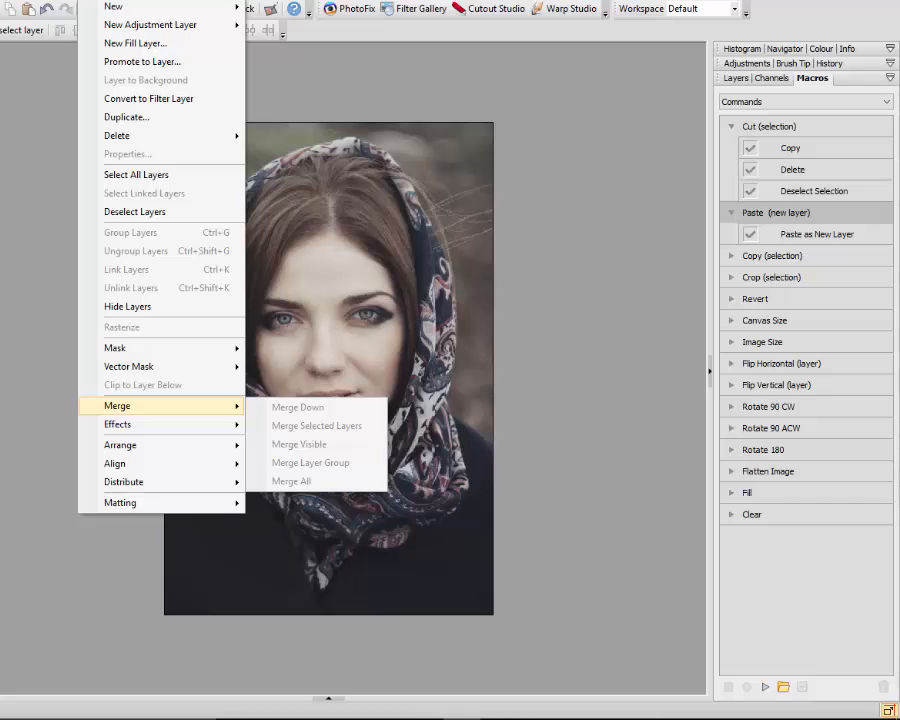
{"action": "key", "text": "Escape"}
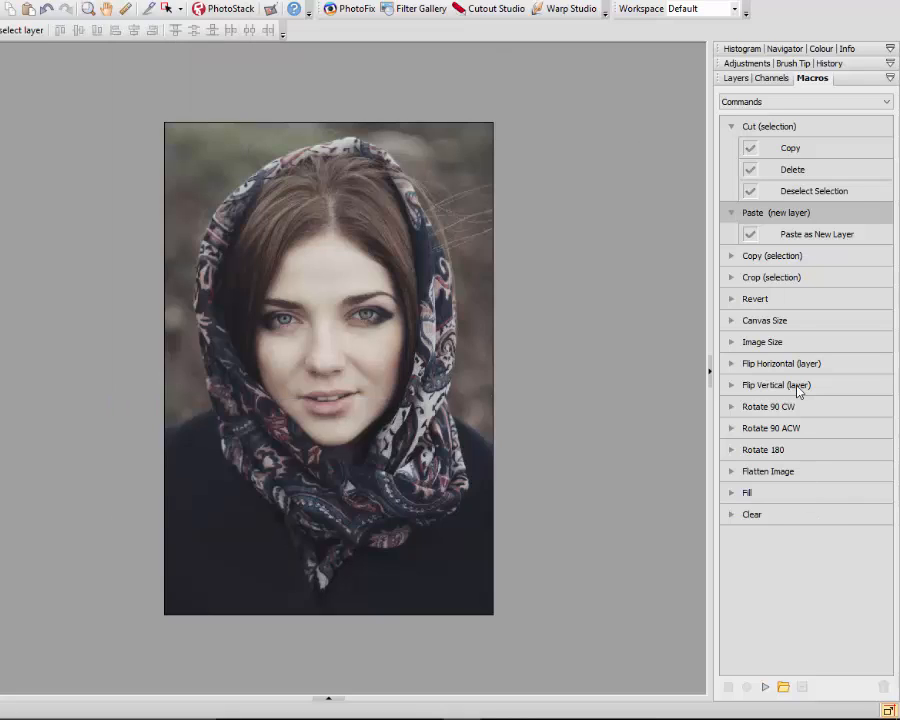
- Collapse the Paste (new layer) and Cut (selection) macros and switch to the Effects category
{"action": "left_click", "coordinate": [732, 214]}
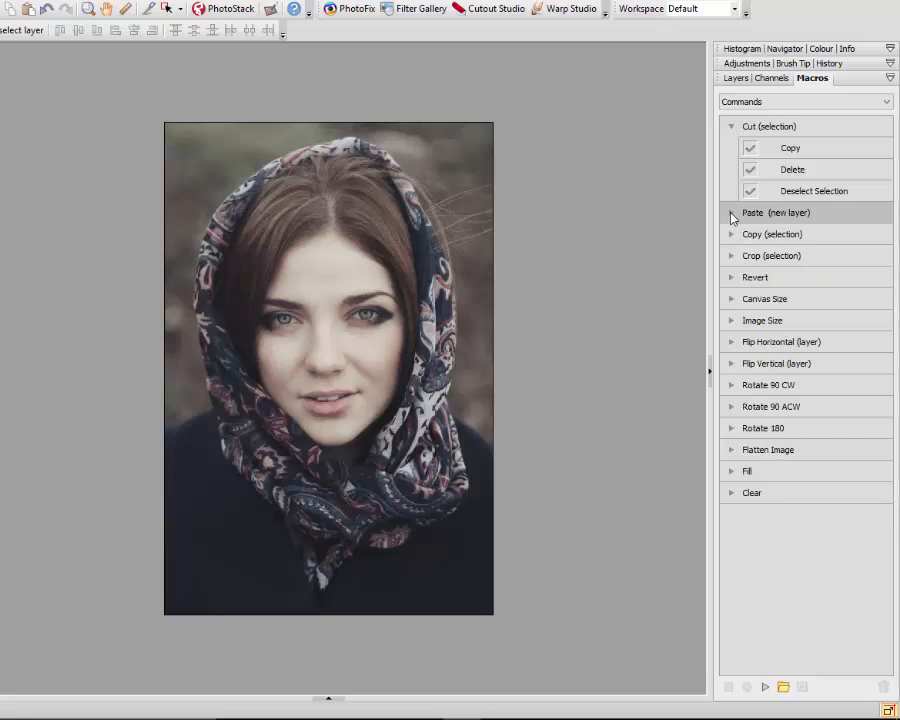
{"action": "left_click", "coordinate": [731, 127]}
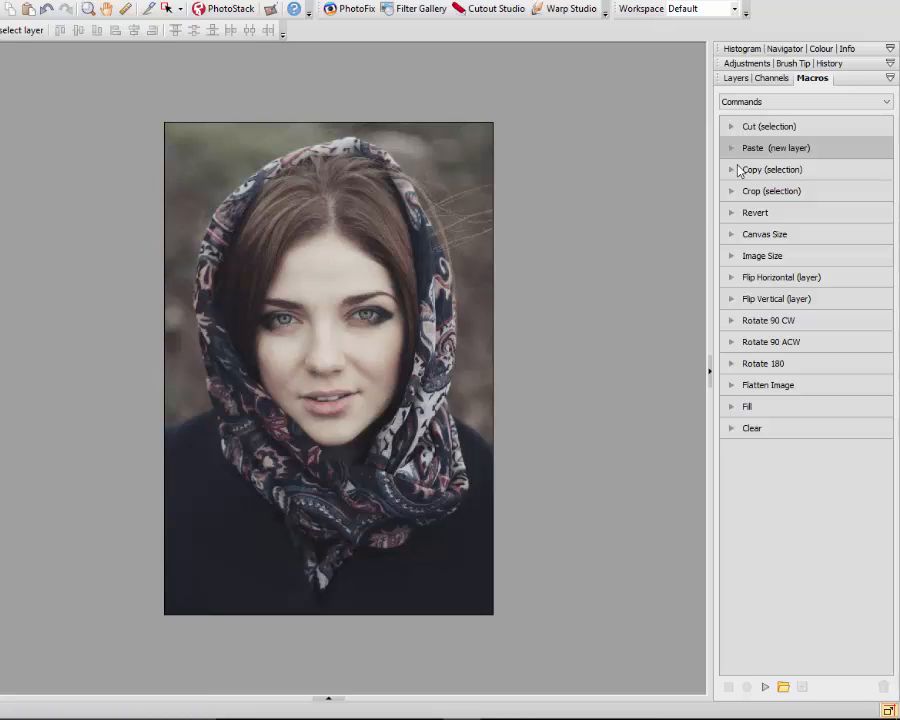
{"action": "left_click", "coordinate": [886, 102]}
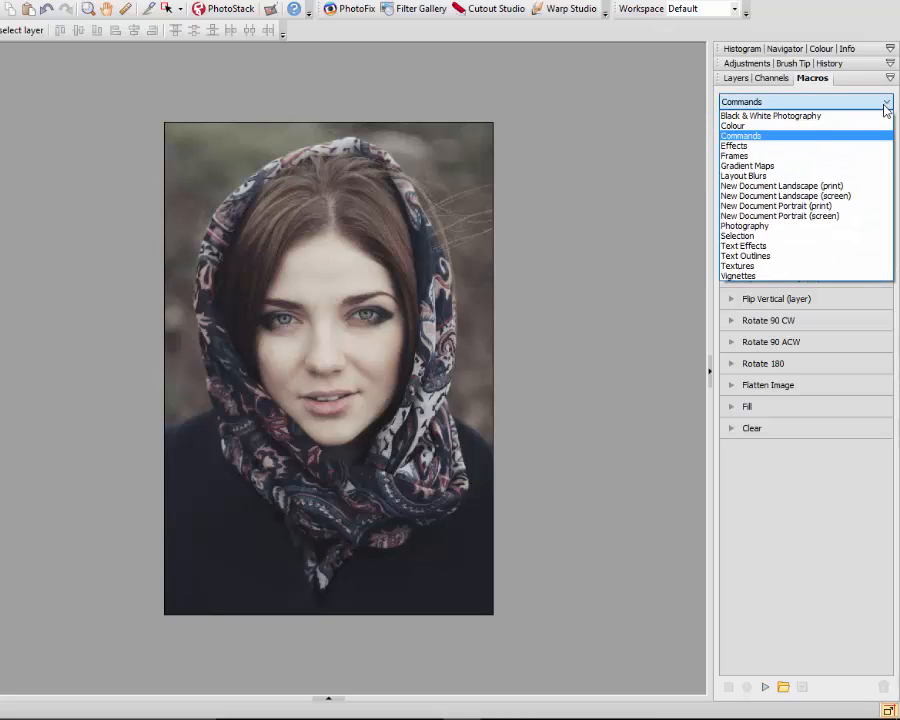
{"action": "left_click", "coordinate": [741, 150]}
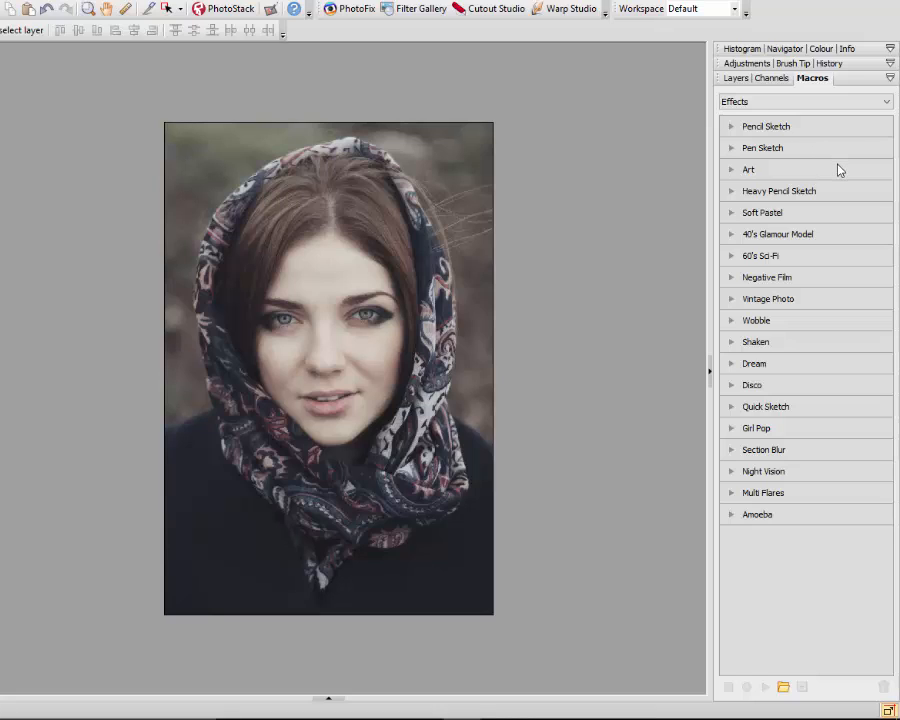
- Expand the Pen Sketch macro, run it on the portrait and undo the effect
{"action": "left_click", "coordinate": [864, 152]}
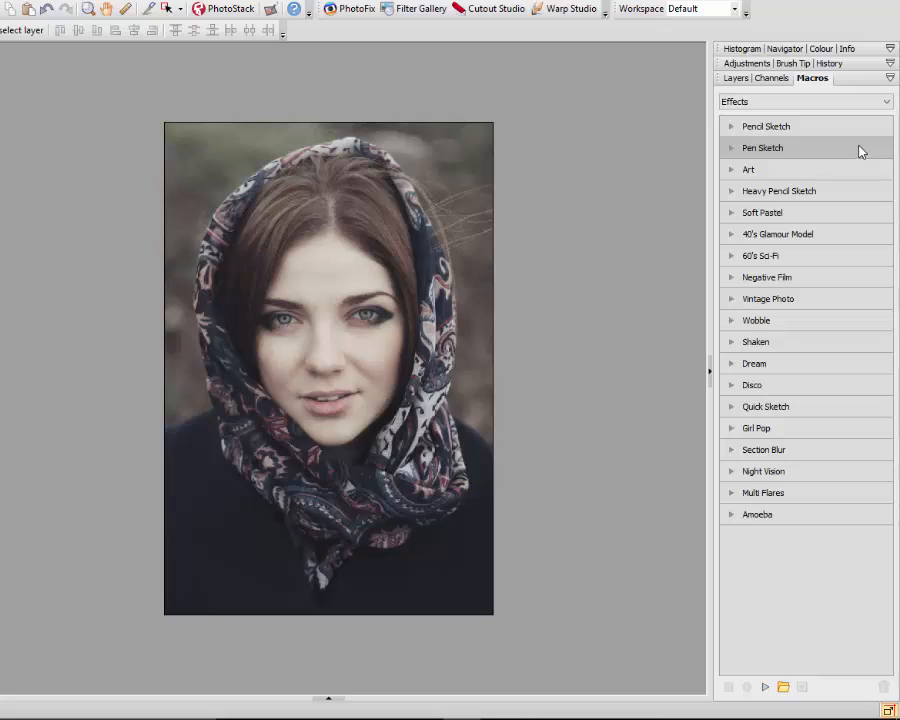
{"action": "left_click", "coordinate": [732, 149]}
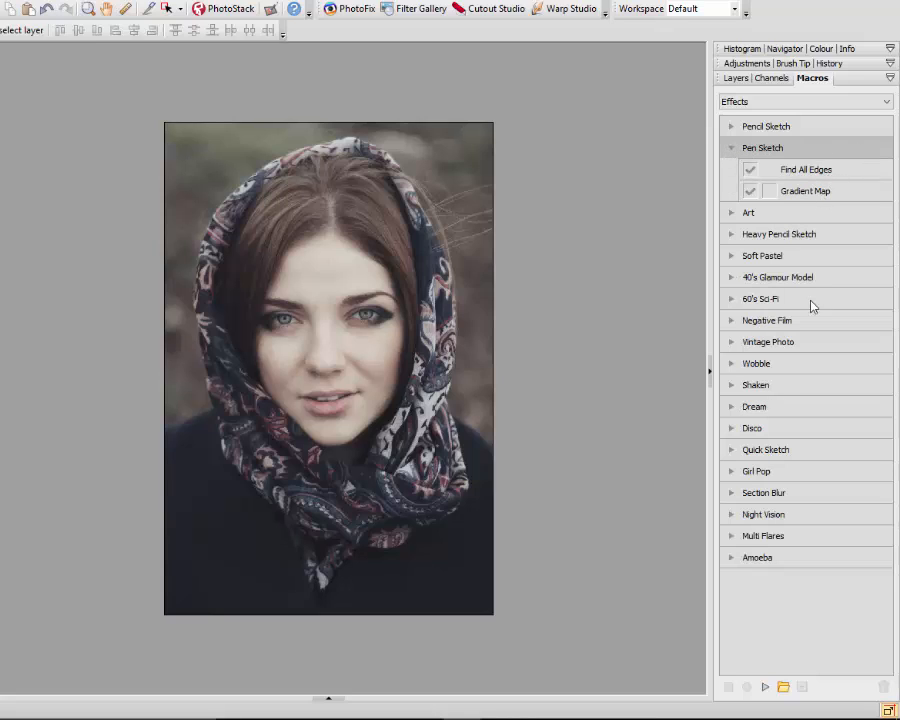
{"action": "left_click", "coordinate": [765, 687]}
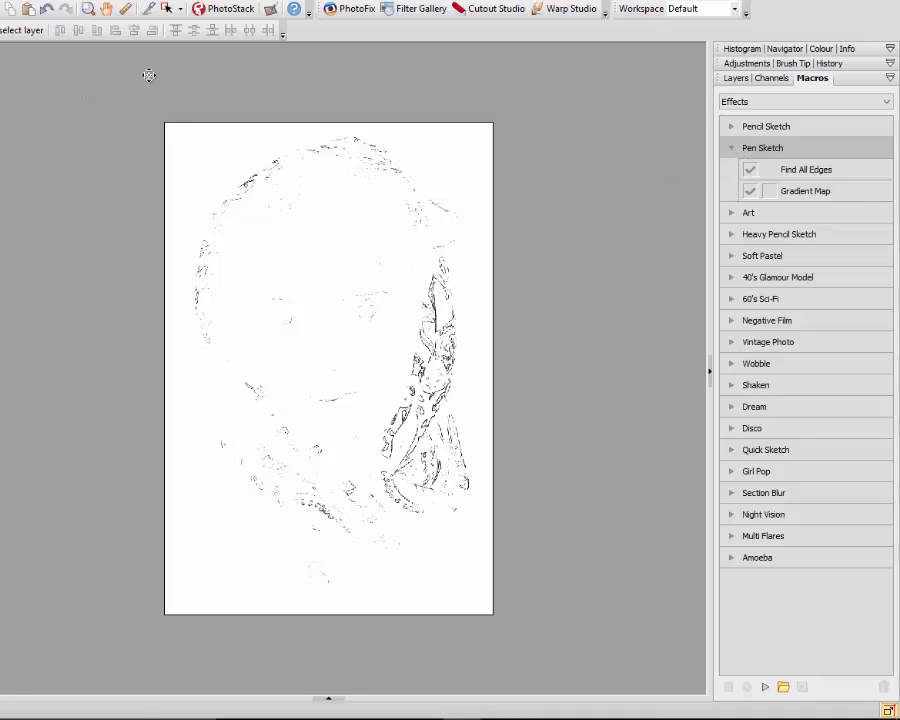
{"action": "left_click", "coordinate": [46, 12]}
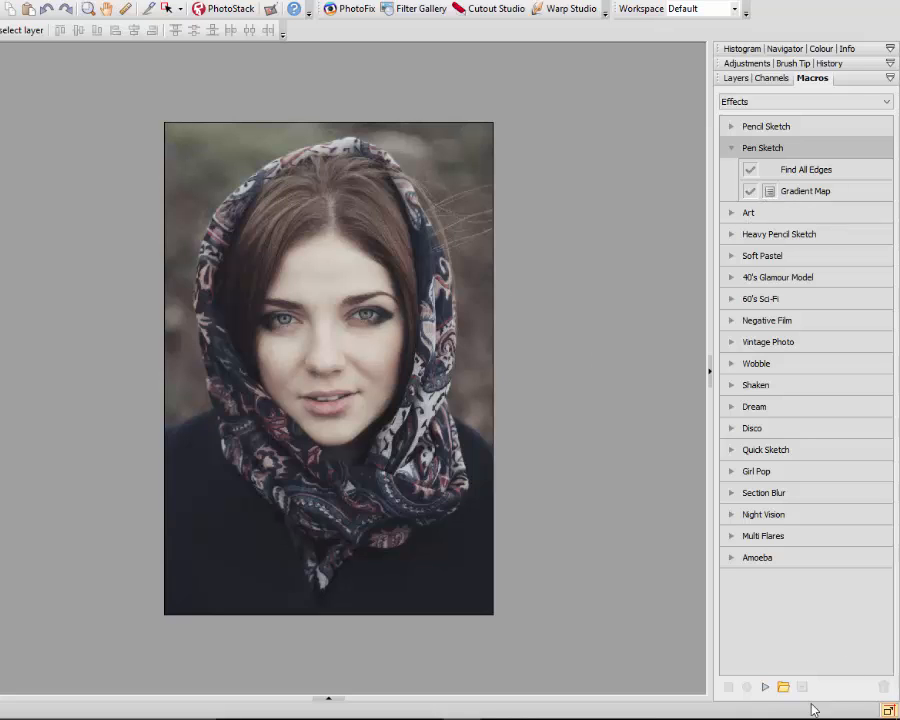
- Run the Pen Sketch macro with its Gradient Map dialog enabled, inspect the gradient editor, and cancel both dialogs
{"action": "left_click", "coordinate": [763, 688]}
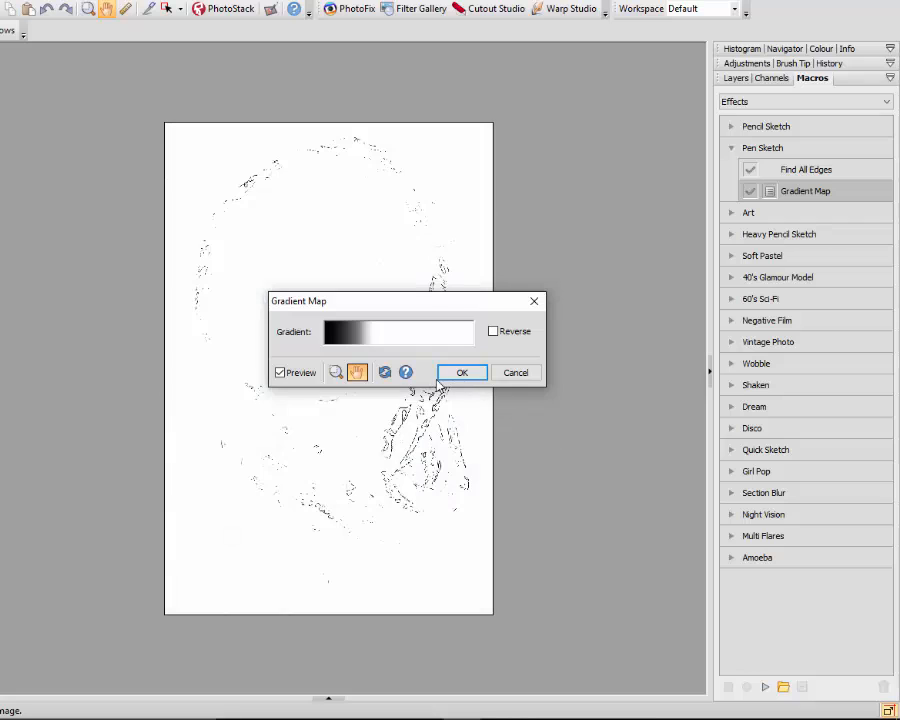
{"action": "left_click_drag", "start_coordinate": [421, 312], "coordinate": [531, 135]}
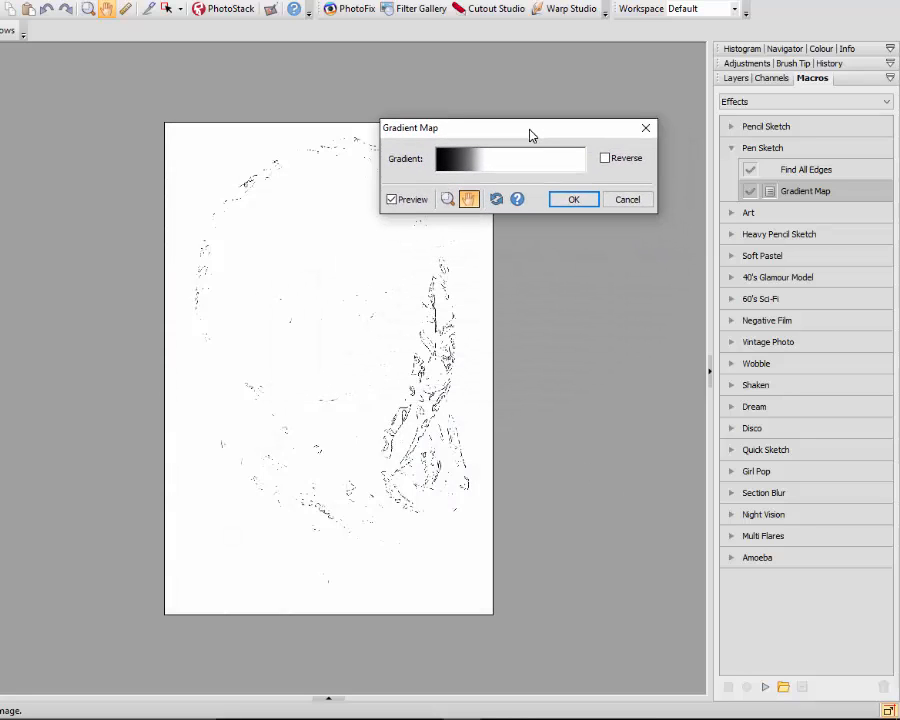
{"action": "left_click", "coordinate": [489, 170]}
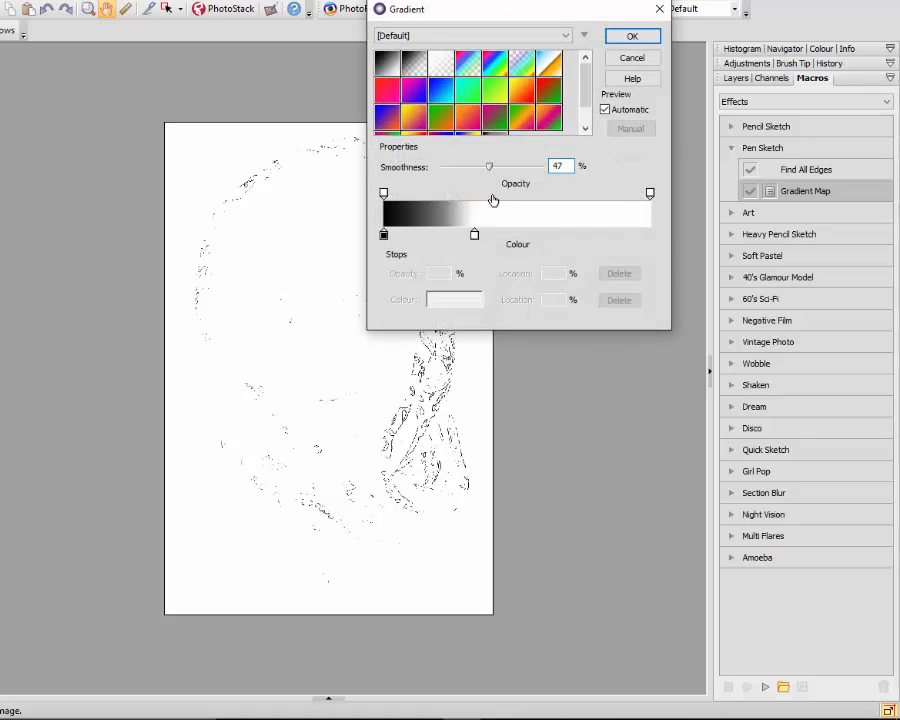
{"action": "left_click", "coordinate": [636, 60]}
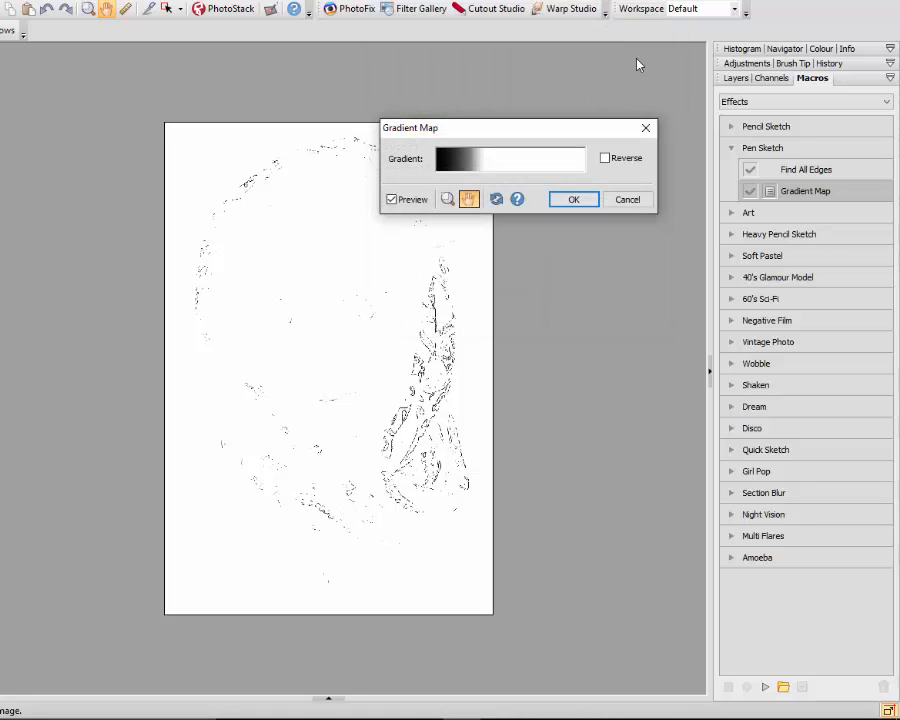
{"action": "left_click", "coordinate": [612, 200]}
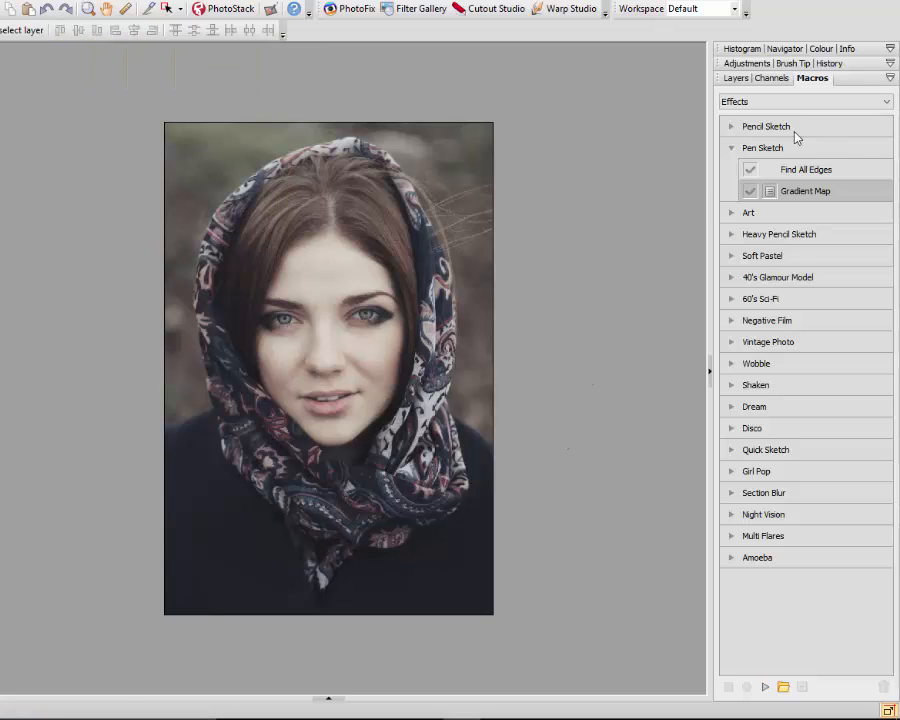
- Run the Pencil Sketch macro on the portrait and undo the effect
{"action": "left_click", "coordinate": [819, 130]}
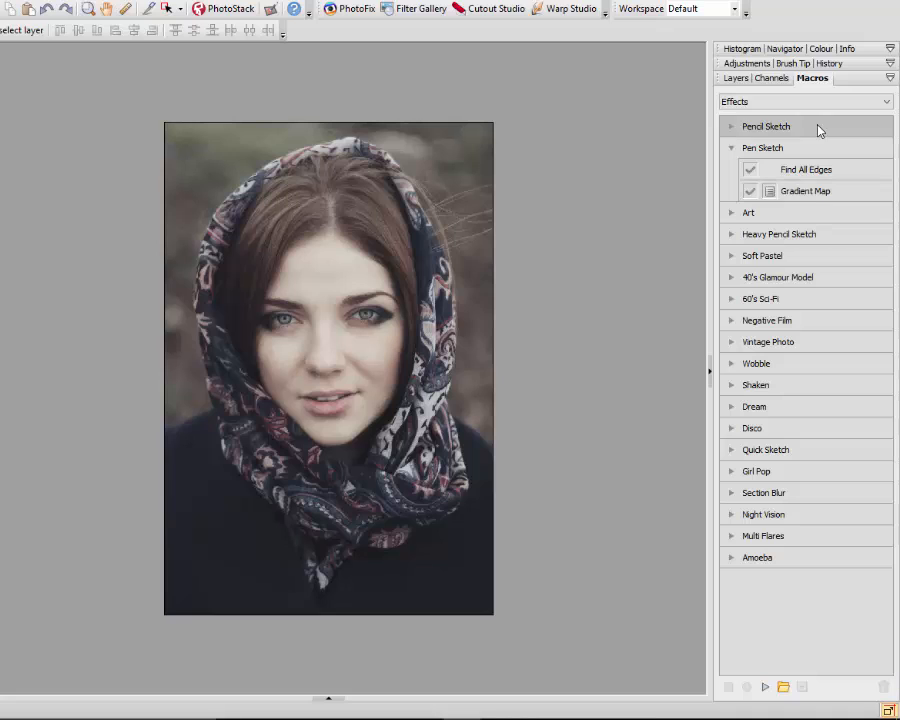
{"action": "left_click", "coordinate": [766, 687]}
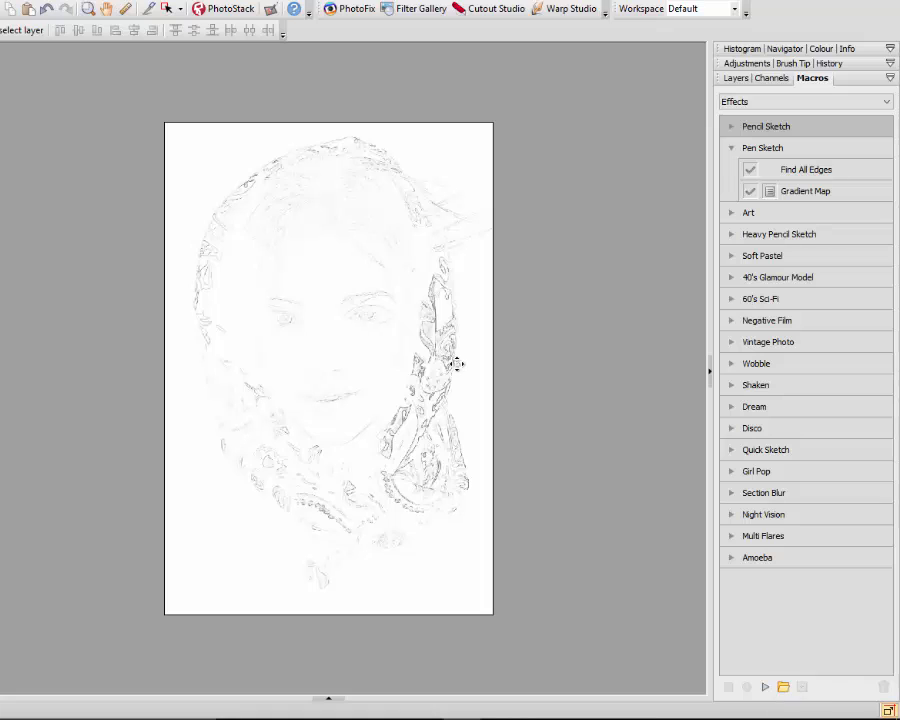
{"action": "left_click", "coordinate": [45, 9]}
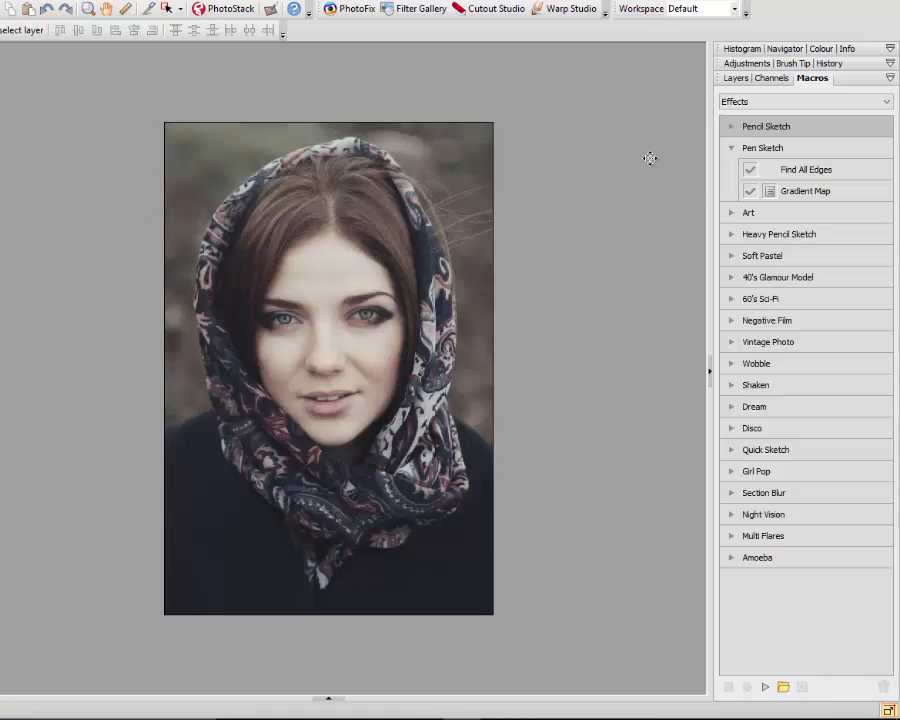
- Run the Negative Film macro on the portrait and undo the effect
{"action": "left_click", "coordinate": [793, 321]}
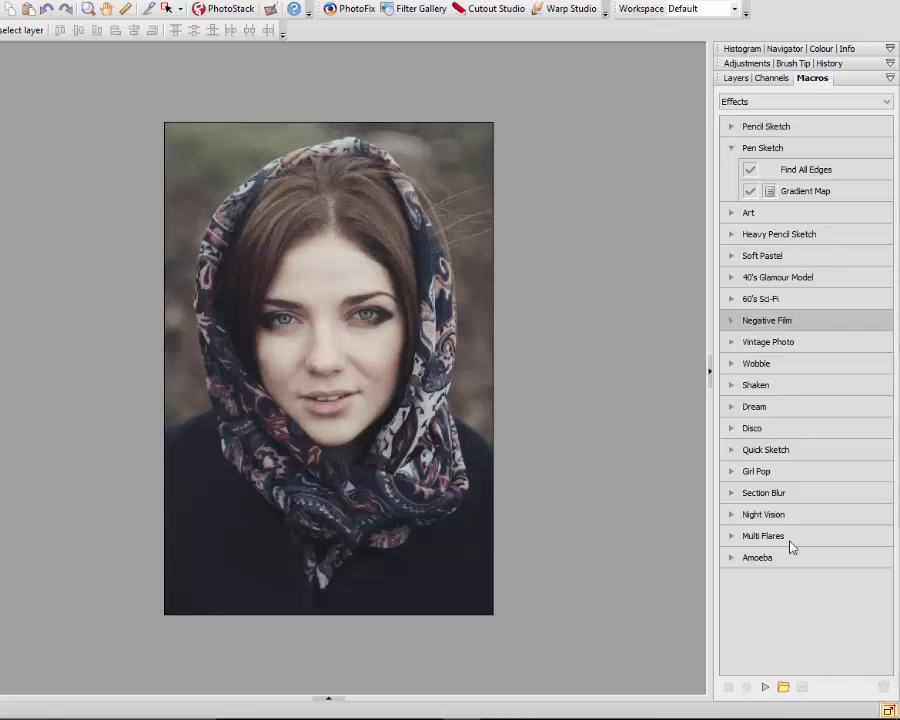
{"action": "left_click", "coordinate": [765, 687]}
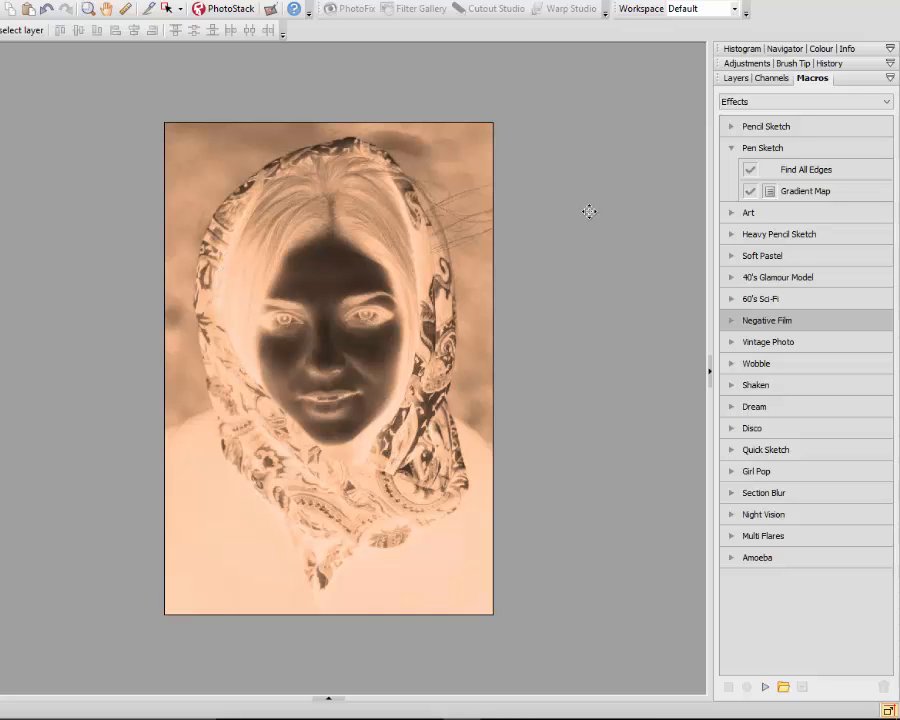
{"action": "left_click", "coordinate": [46, 10]}
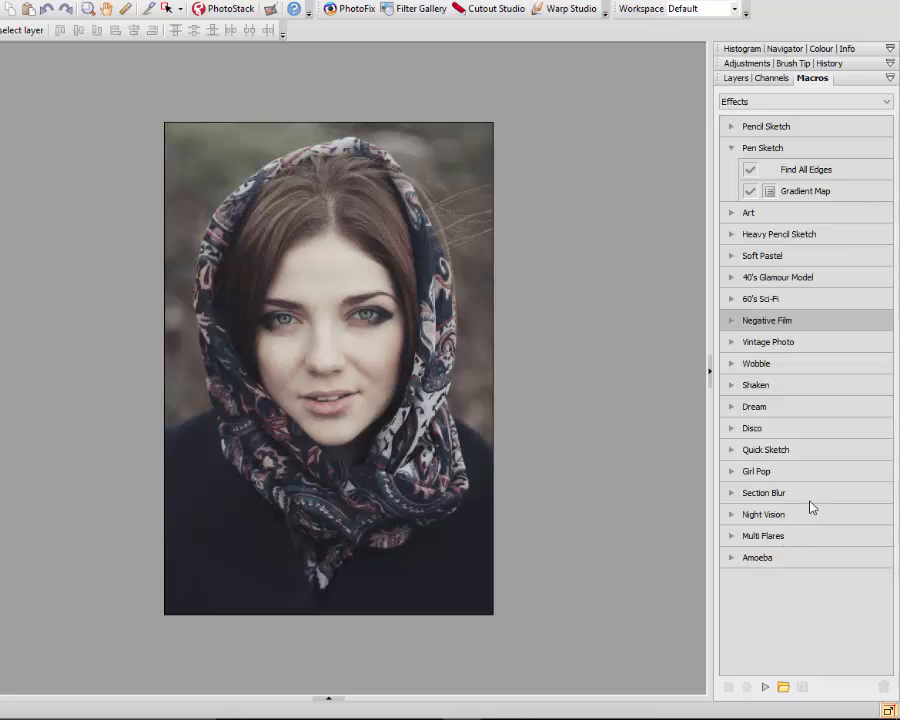
- Expand the Section Blur macro, run it on the whole portrait and undo the effect
{"action": "left_click", "coordinate": [731, 493]}
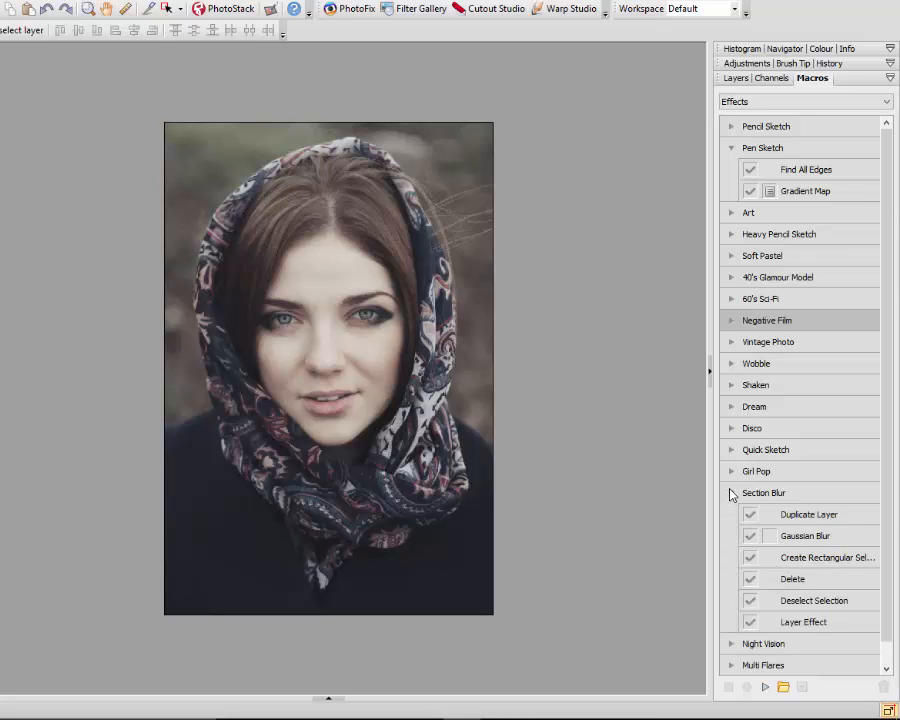
{"action": "left_click", "coordinate": [765, 687]}
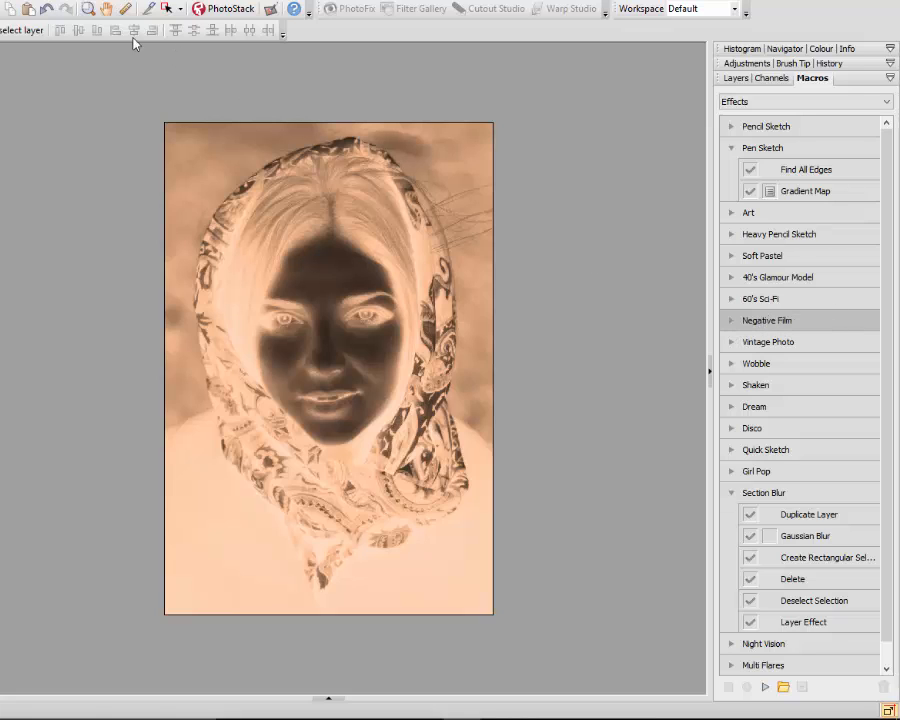
{"action": "left_click", "coordinate": [46, 11]}
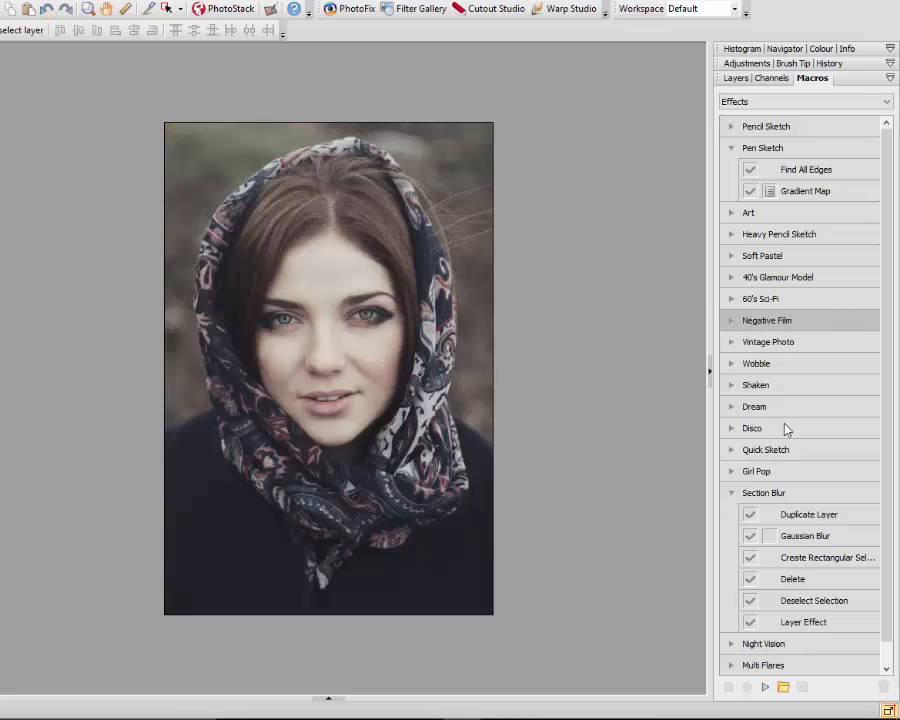
{"action": "left_click", "coordinate": [876, 494]}
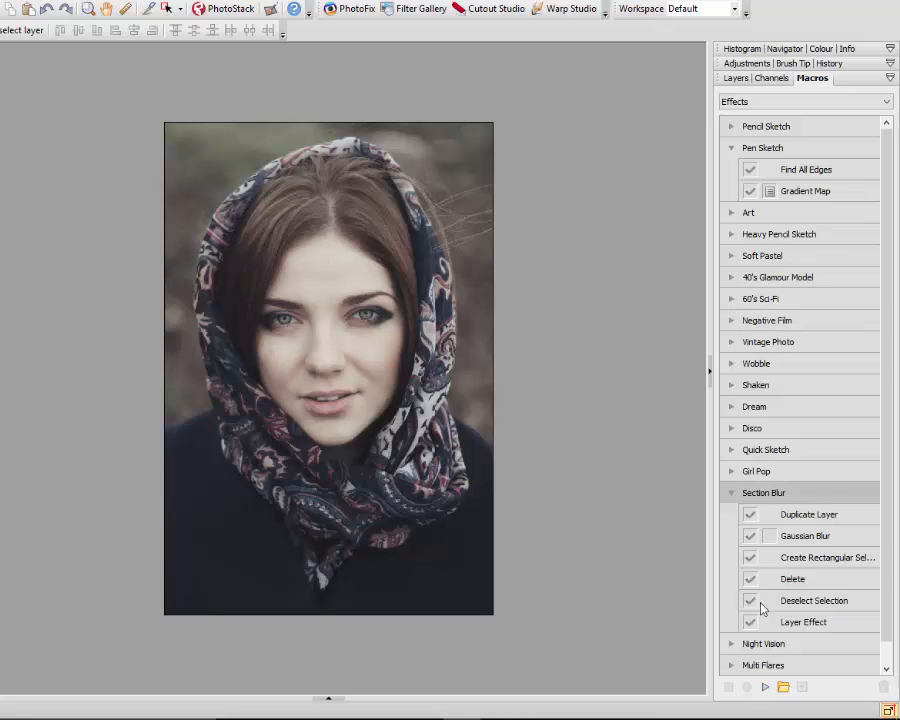
{"action": "left_click", "coordinate": [765, 687]}
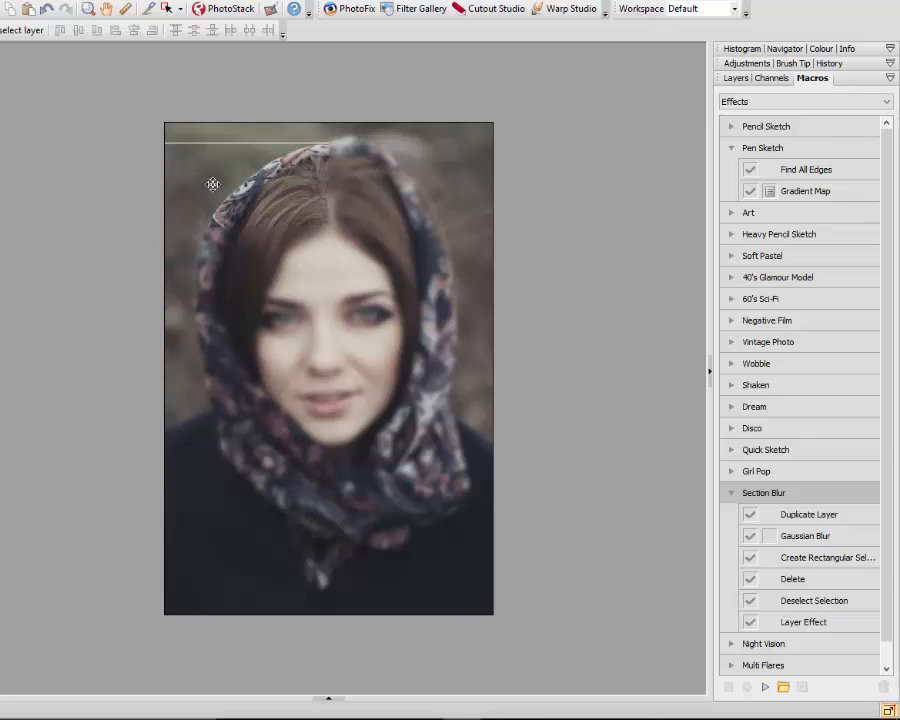
{"action": "left_click", "coordinate": [48, 10]}
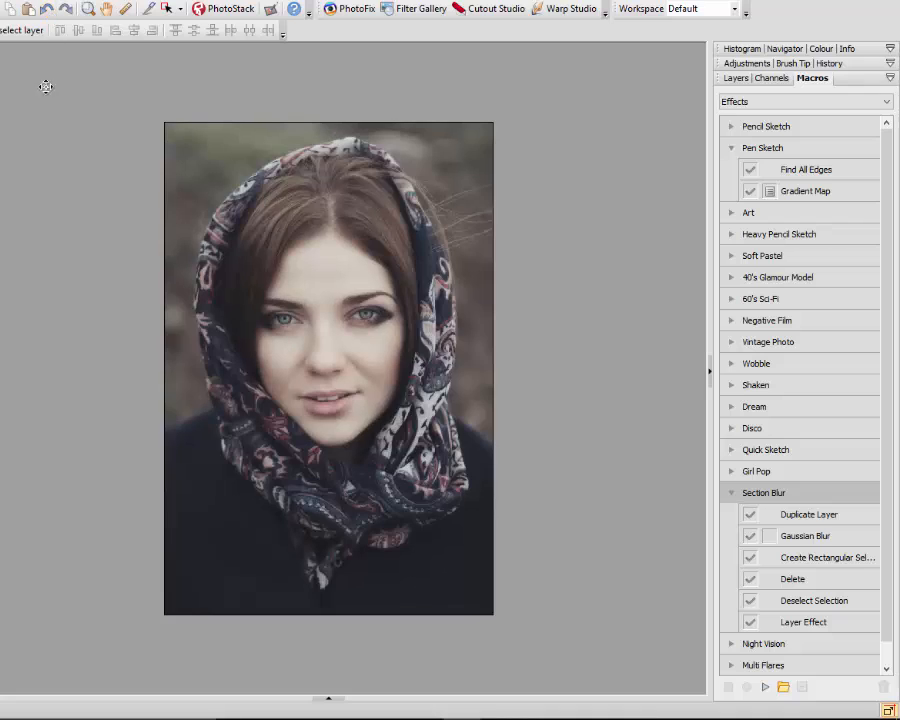
- Make a rectangular selection around the eye on the image's left side and run the Section Blur macro on it
{"action": "left_click", "coordinate": [12, 113]}
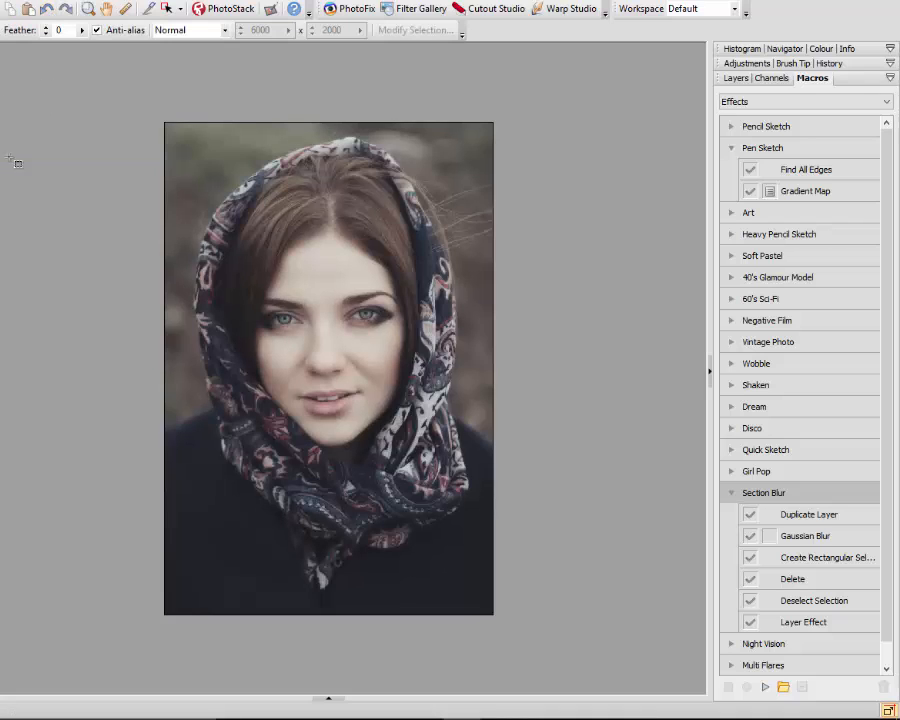
{"action": "left_click_drag", "start_coordinate": [241, 272], "coordinate": [321, 355]}
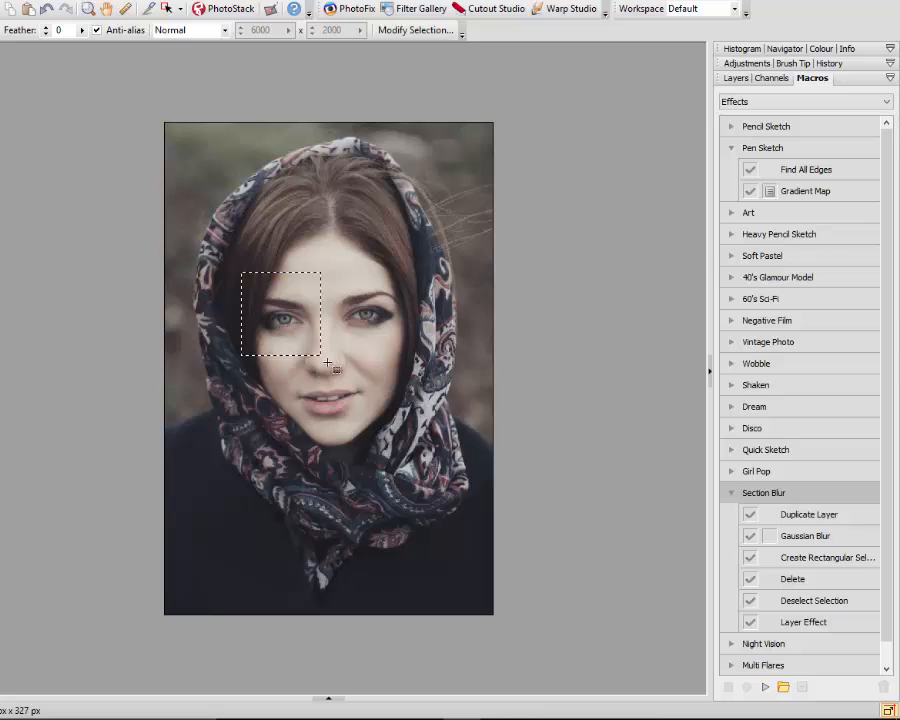
{"action": "left_click", "coordinate": [765, 688]}
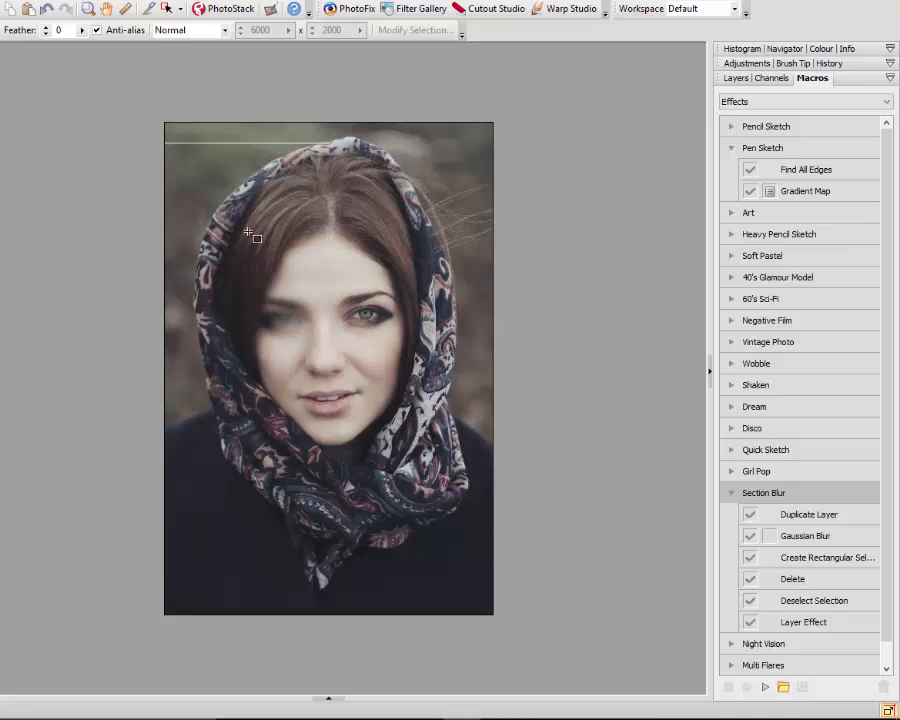
- Undo the Section Blur effect, clear the rectangular selection and collapse the macro's steps
{"action": "left_click", "coordinate": [45, 11]}
{"action": "left_click", "coordinate": [45, 11]}
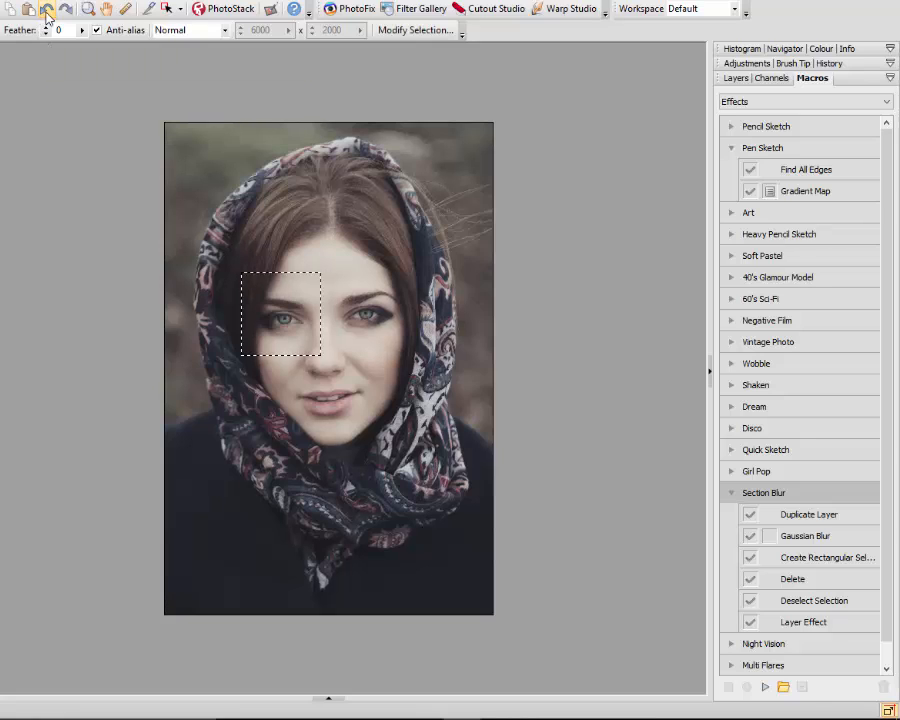
{"action": "left_click", "coordinate": [331, 371]}
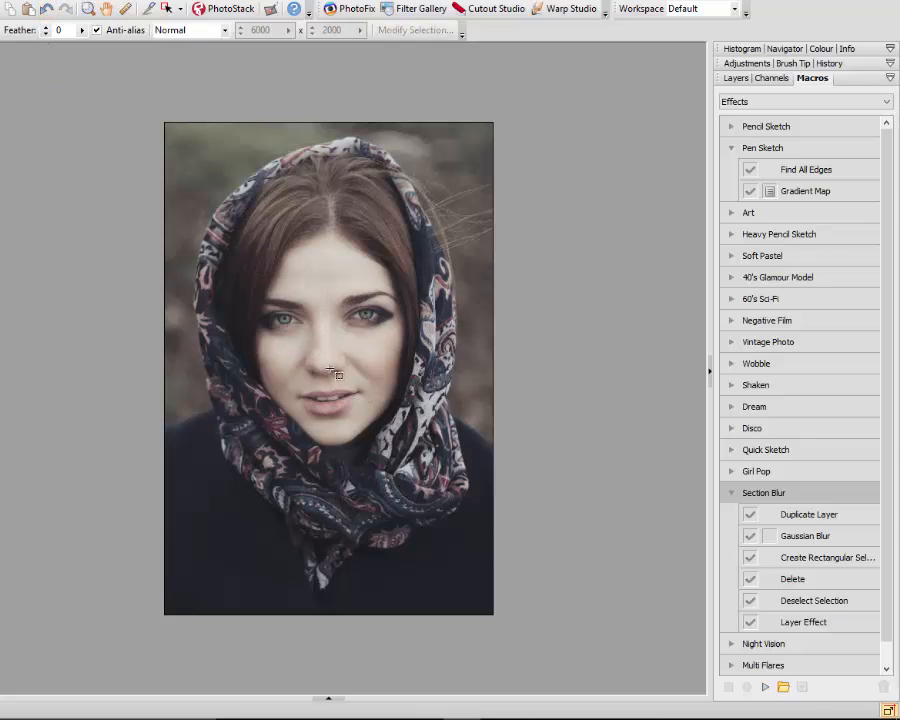
{"action": "left_click", "coordinate": [731, 494]}
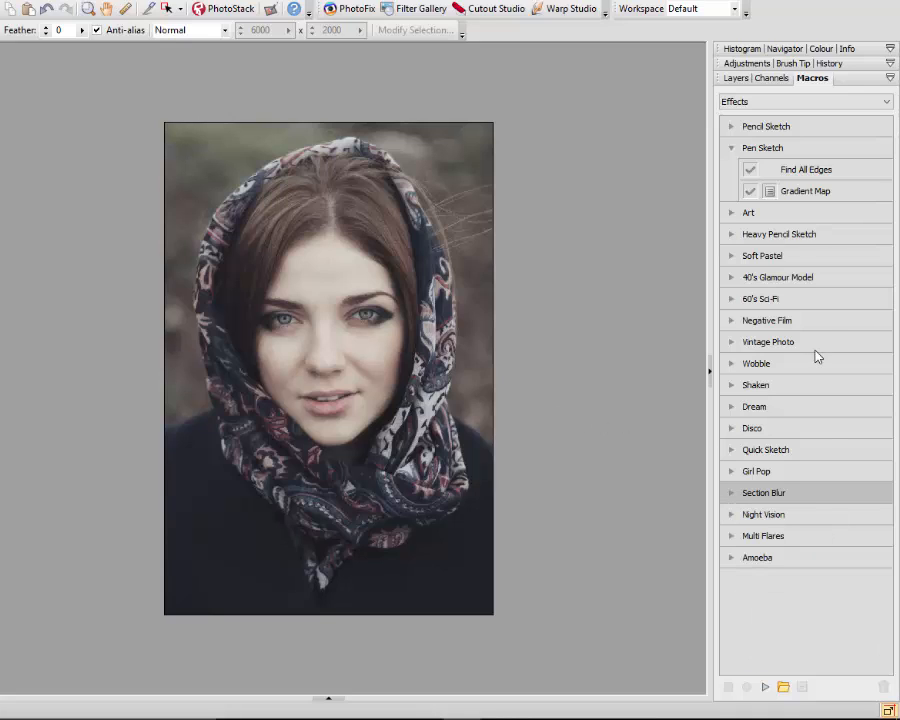
- Run the Heavy Pencil Sketch macro on the portrait and undo the effect
{"action": "left_click", "coordinate": [795, 240]}
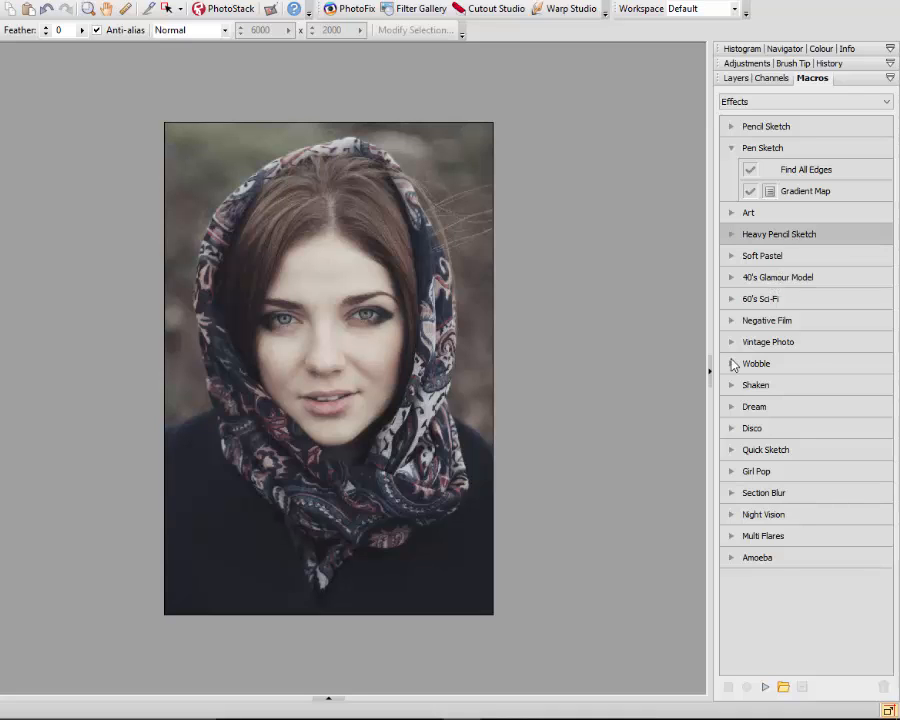
{"action": "left_click", "coordinate": [764, 687]}
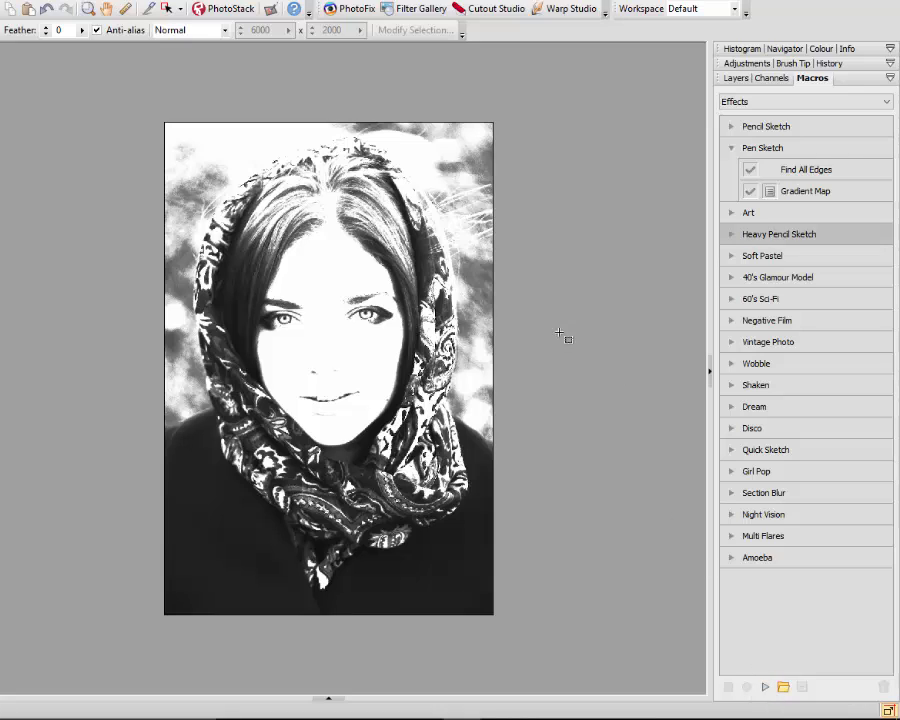
{"action": "left_click", "coordinate": [47, 9]}
{"action": "left_click", "coordinate": [47, 9]}
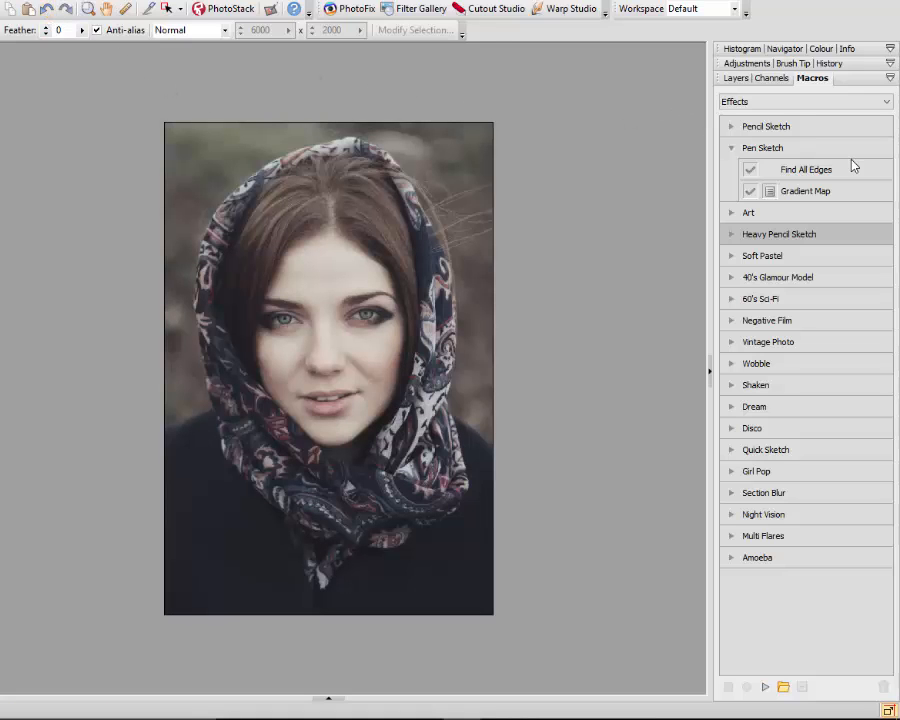
- Switch the macro category to Frames and run the Metal Frame and Surround macro on the portrait
{"action": "left_click", "coordinate": [887, 102]}
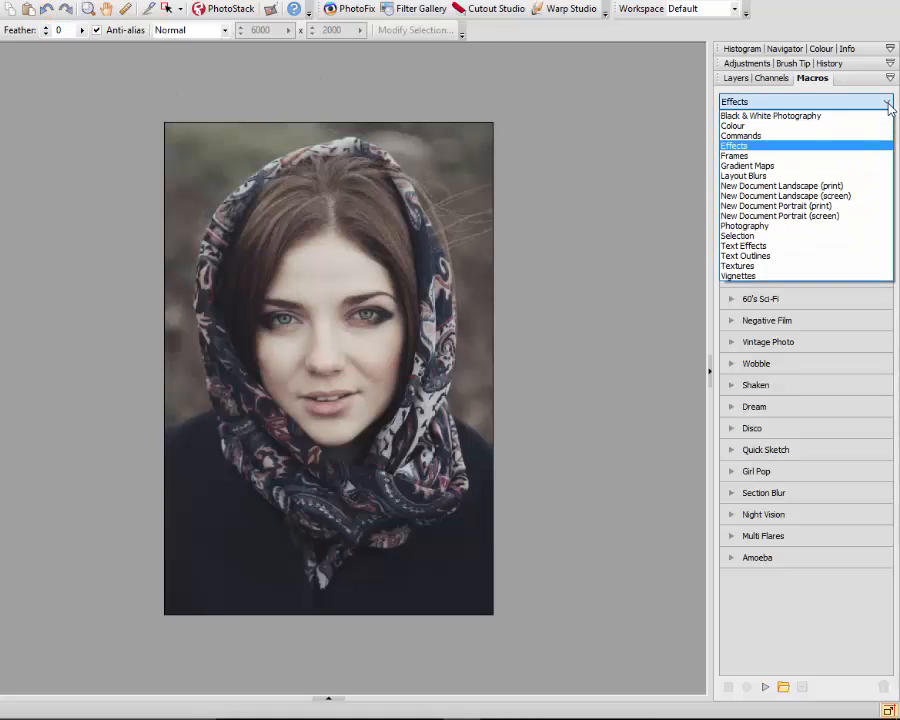
{"action": "left_click", "coordinate": [734, 157]}
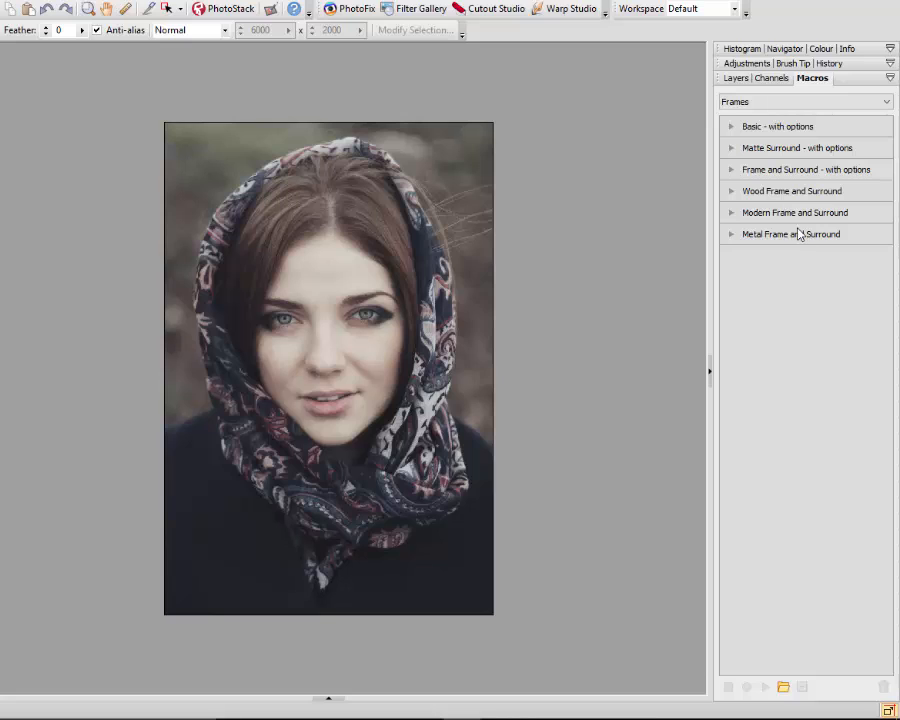
{"action": "left_click", "coordinate": [827, 237]}
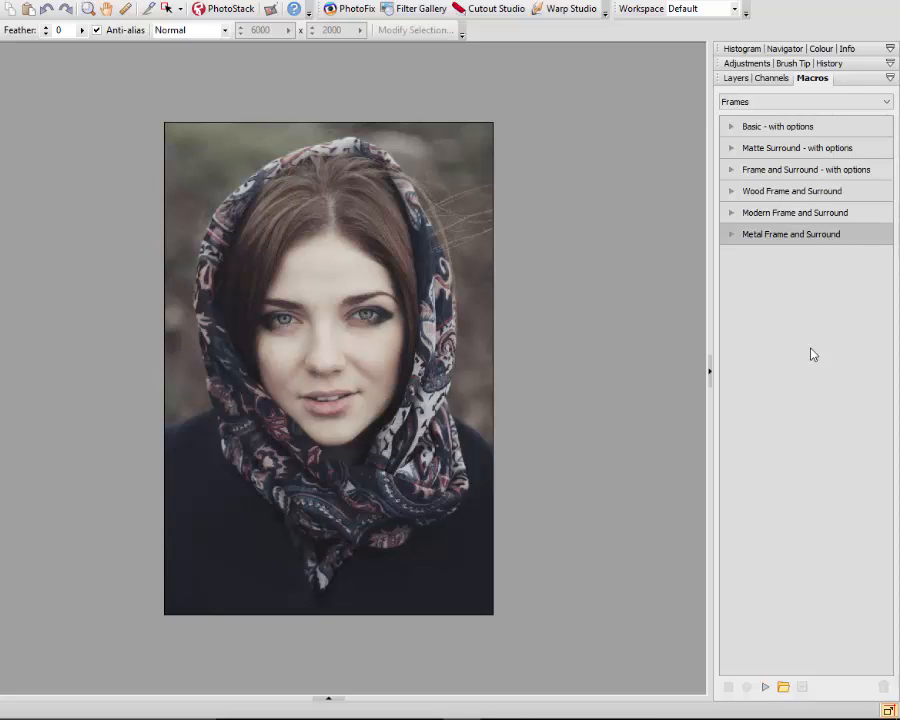
{"action": "left_click", "coordinate": [766, 688]}
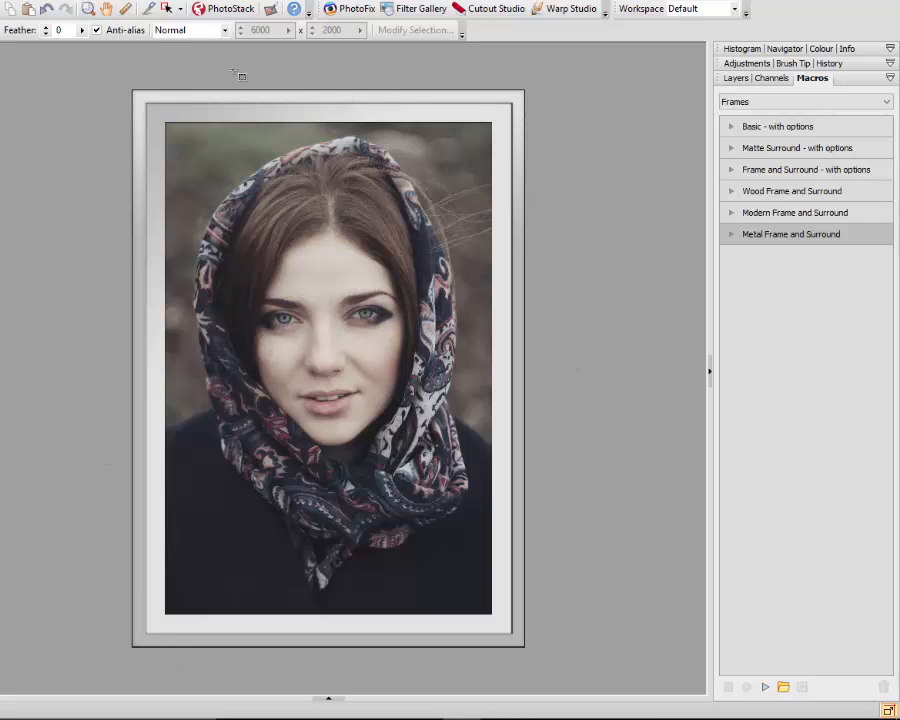
- Review the recorded steps of the Metal Frame and Surround macro and undo the metal frame
{"action": "left_click", "coordinate": [730, 236]}
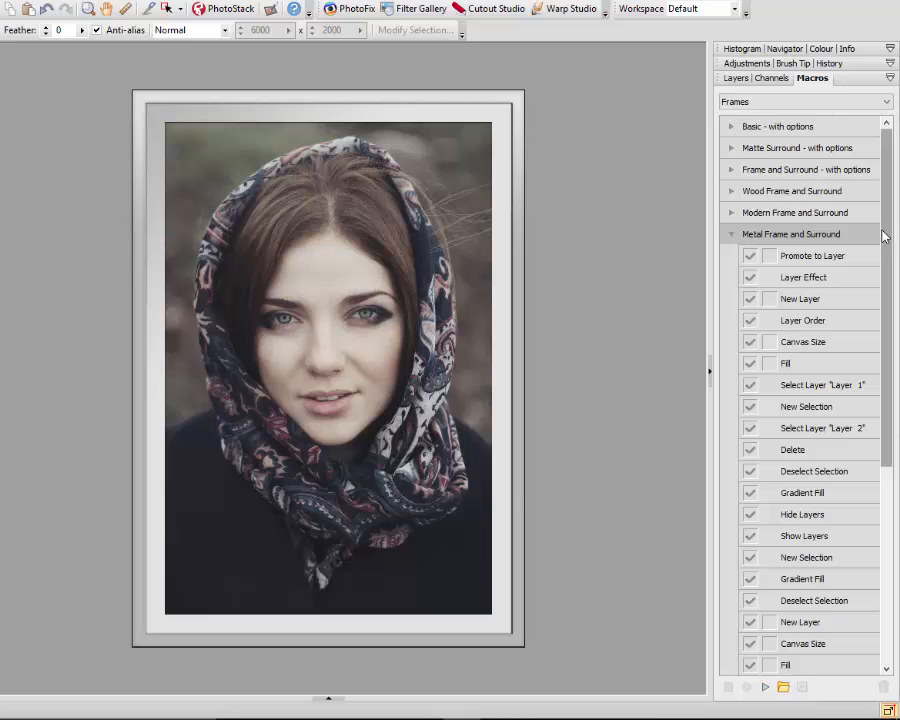
{"action": "left_click_drag", "start_coordinate": [889, 233], "coordinate": [898, 449]}
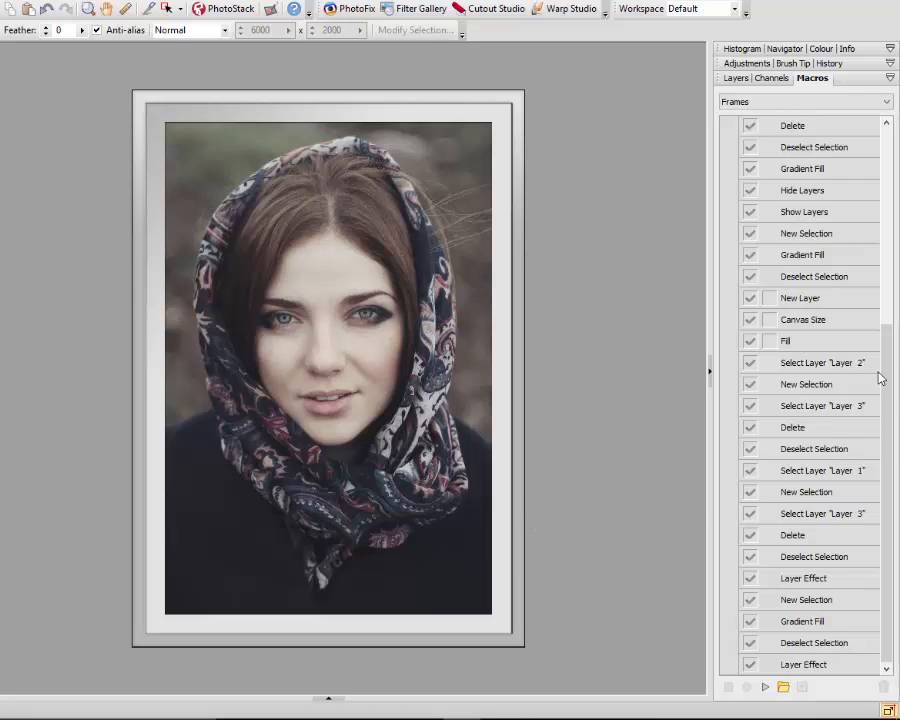
{"action": "left_click_drag", "start_coordinate": [890, 376], "coordinate": [884, 289]}
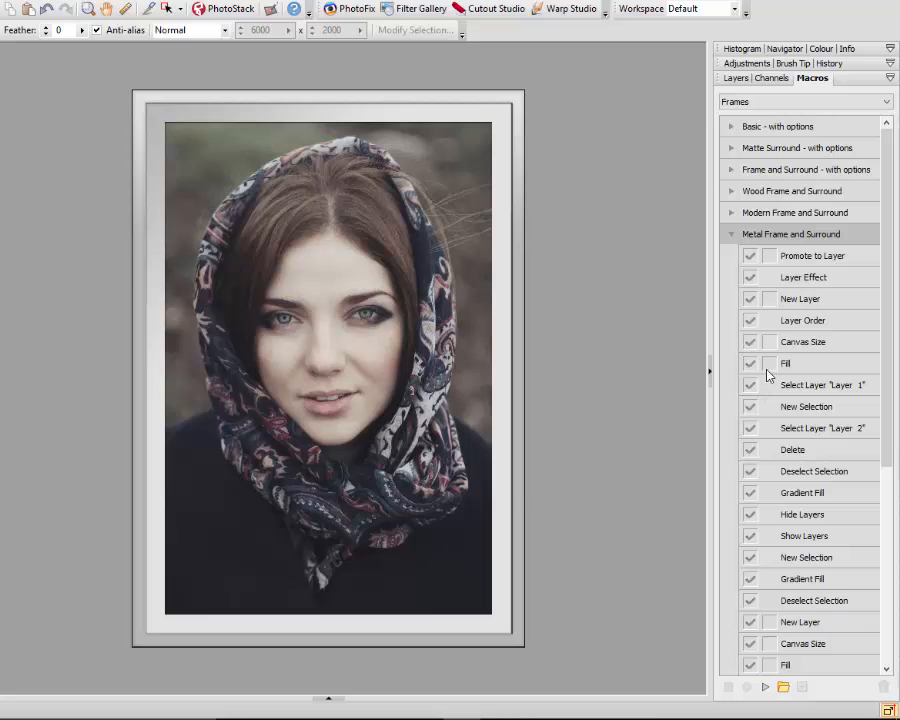
{"action": "left_click", "coordinate": [47, 10]}
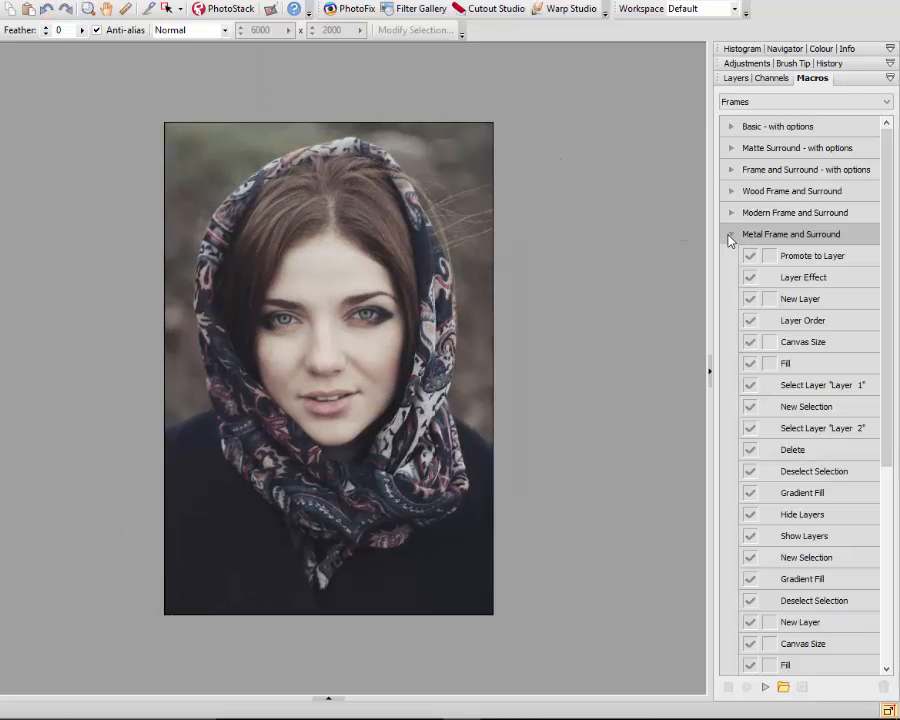
{"action": "left_click", "coordinate": [731, 236]}
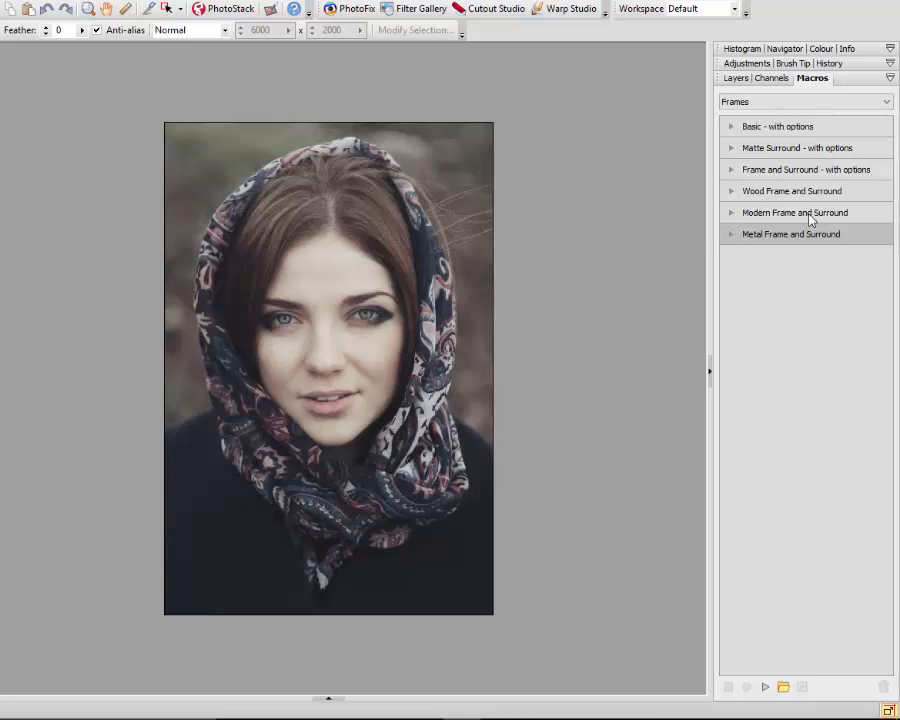
- Expand the Modern Frame and Surround macro, run it on the portrait, and undo the frame
{"action": "left_click", "coordinate": [733, 214]}
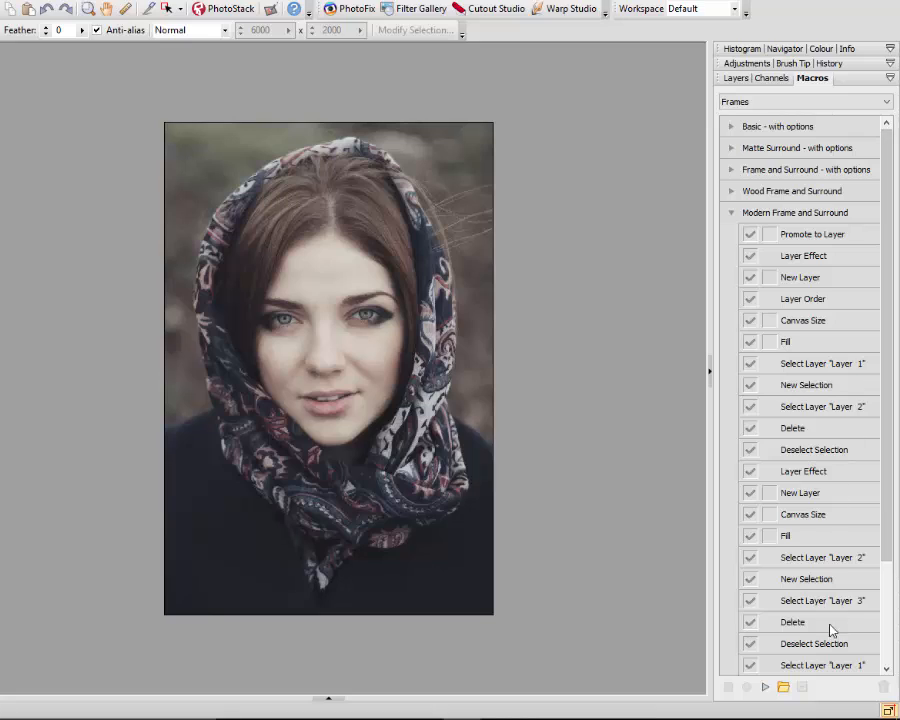
{"action": "left_click", "coordinate": [785, 213]}
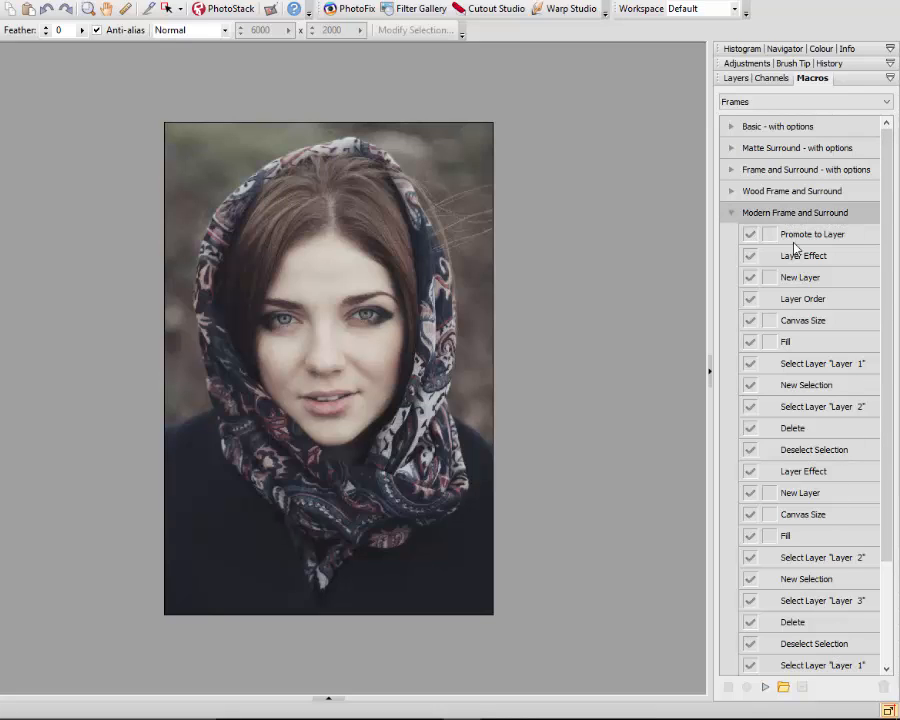
{"action": "left_click", "coordinate": [765, 688]}
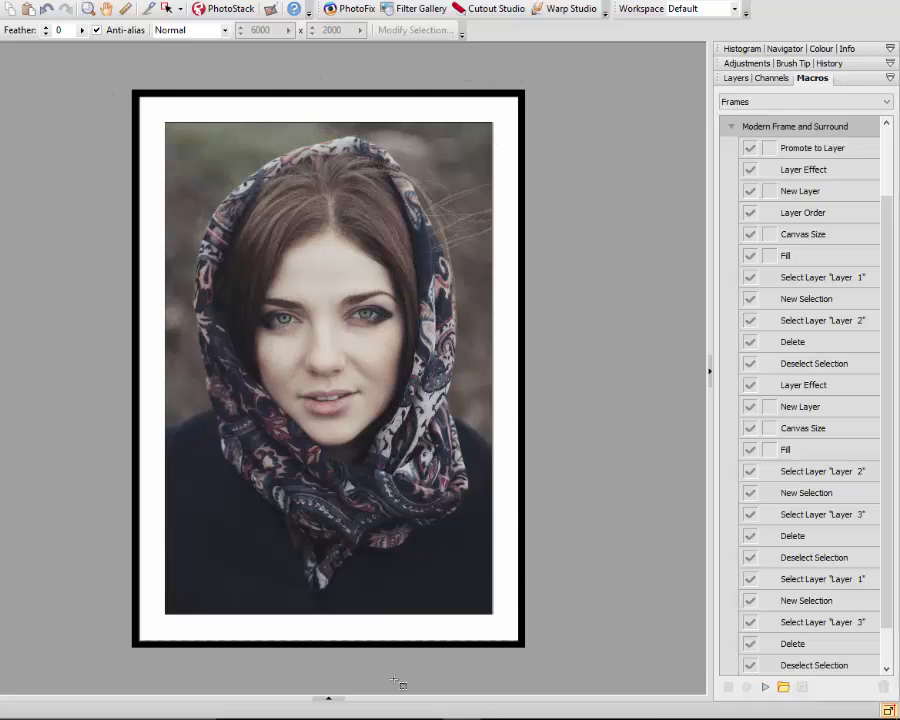
{"action": "left_click", "coordinate": [46, 9]}
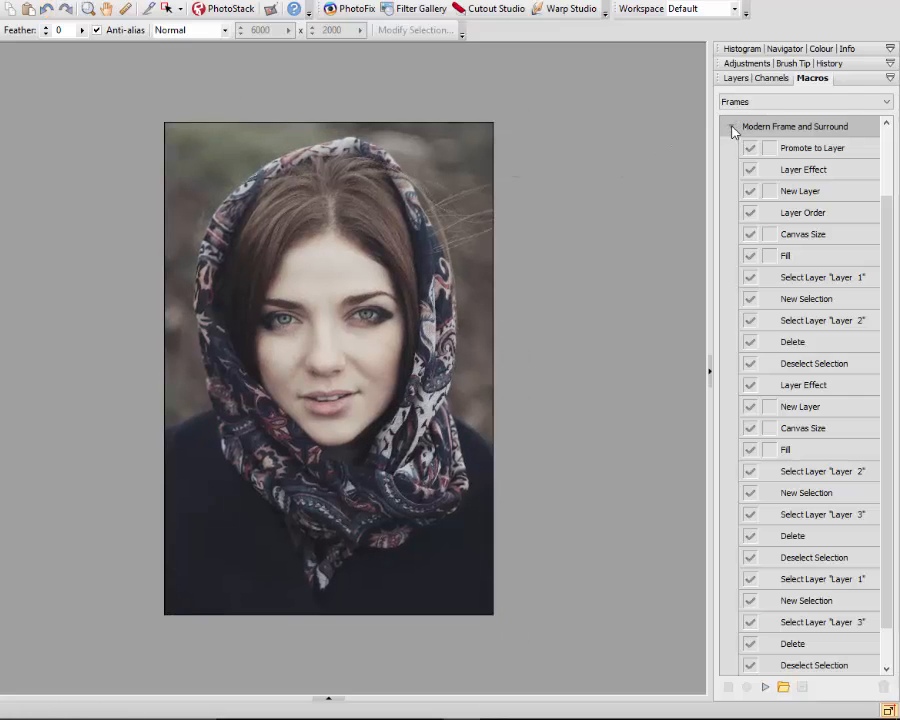
{"action": "left_click_drag", "start_coordinate": [886, 207], "coordinate": [886, 143]}
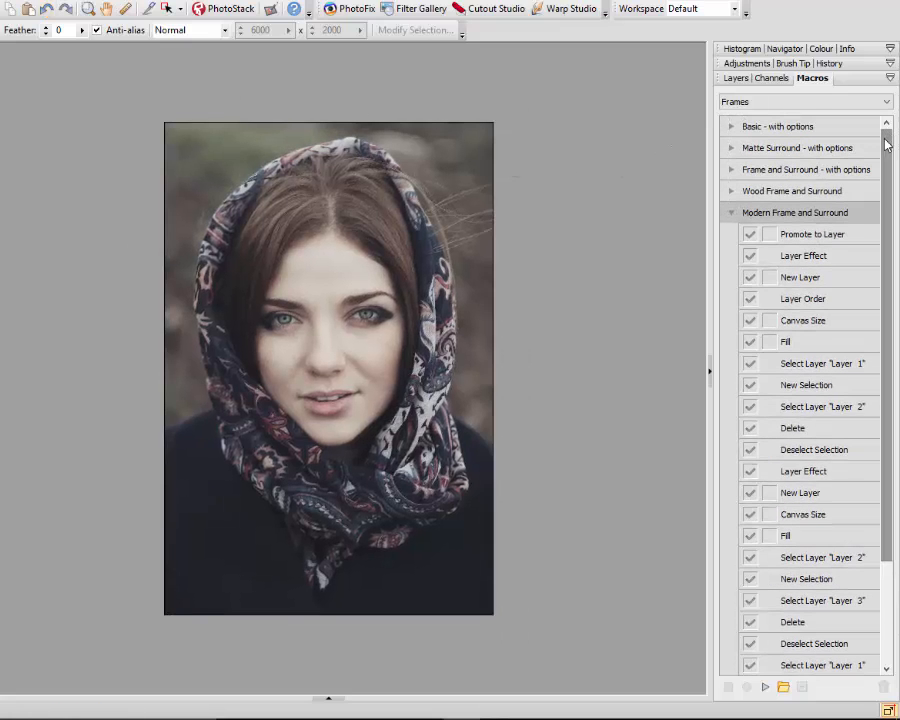
{"action": "left_click", "coordinate": [729, 212]}
- Expand the Wood Frame and Surround macro, run it on the portrait, and undo the frame
{"action": "left_click", "coordinate": [730, 190]}
{"action": "left_click", "coordinate": [764, 686]}
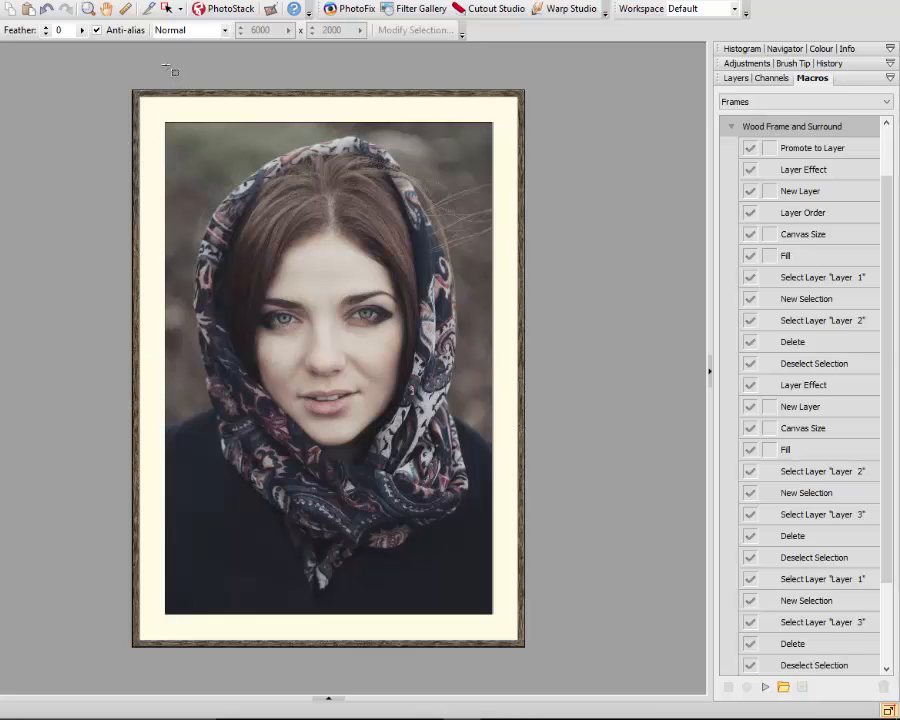
{"action": "left_click", "coordinate": [44, 12]}
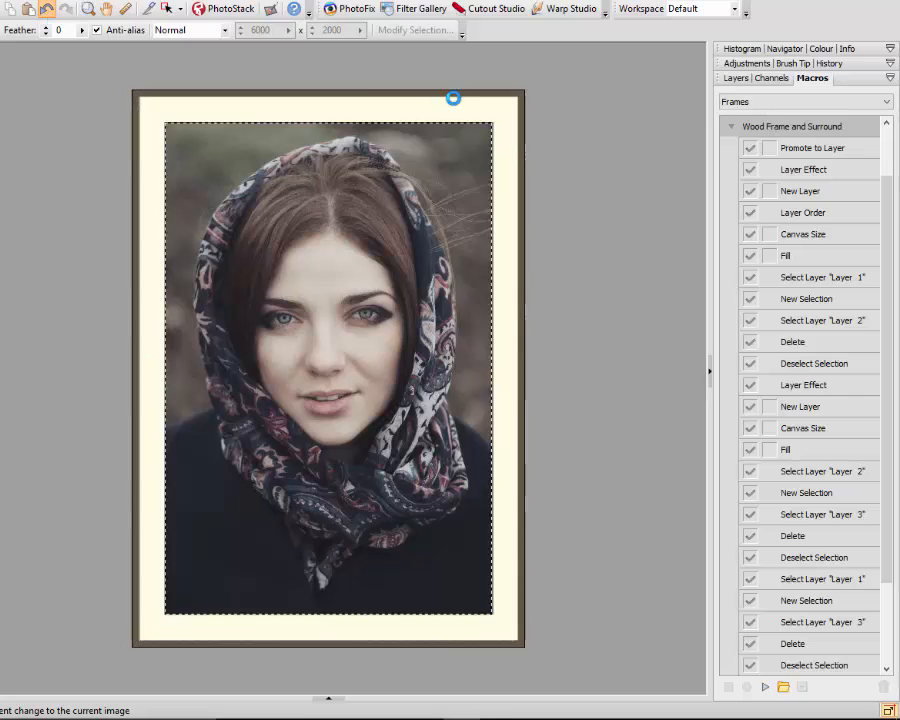
{"action": "left_click_drag", "start_coordinate": [886, 200], "coordinate": [889, 141]}
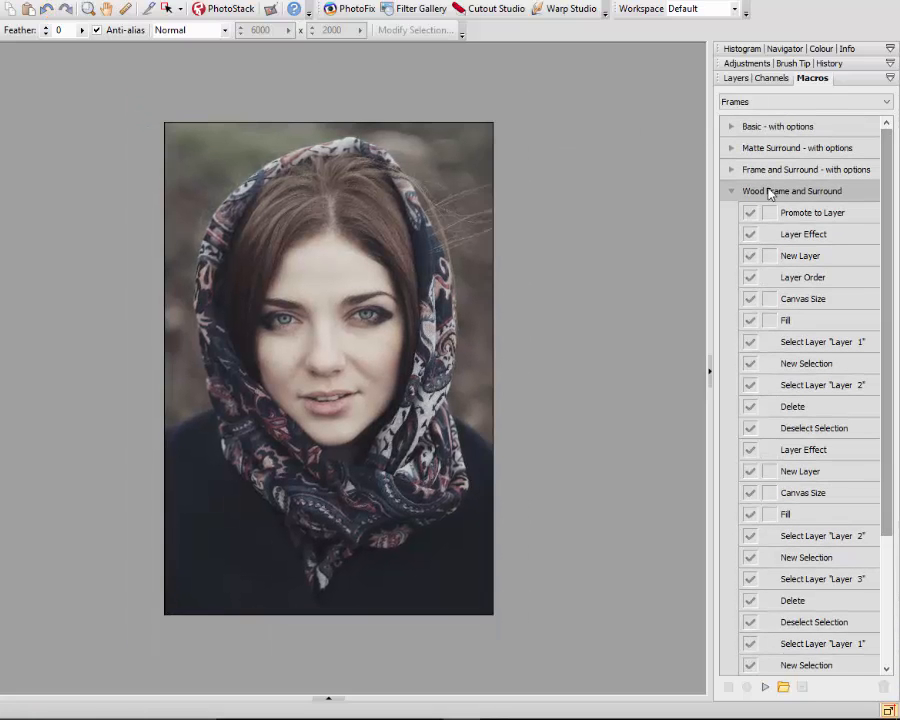
{"action": "left_click", "coordinate": [732, 193]}
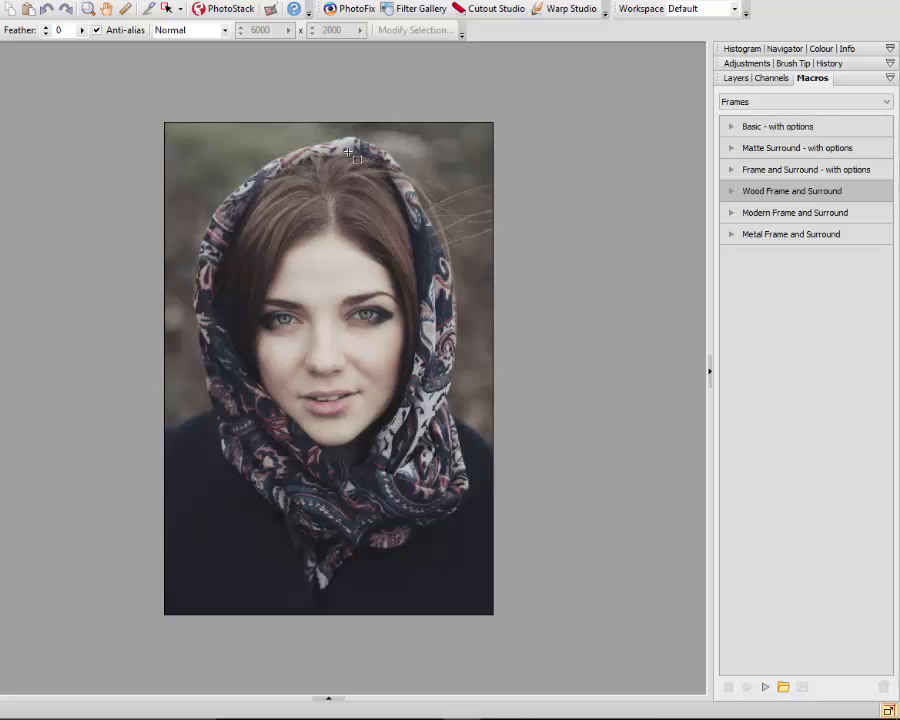
- Switch the macro category to New Document Portrait (print)
{"action": "left_click", "coordinate": [889, 104]}
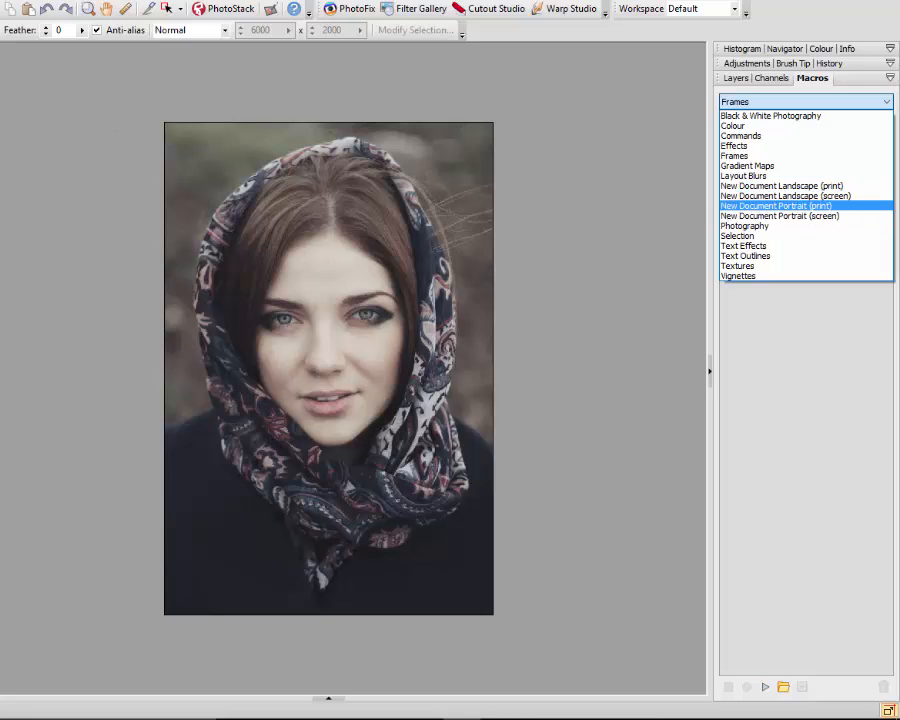
{"action": "left_click", "coordinate": [782, 206]}
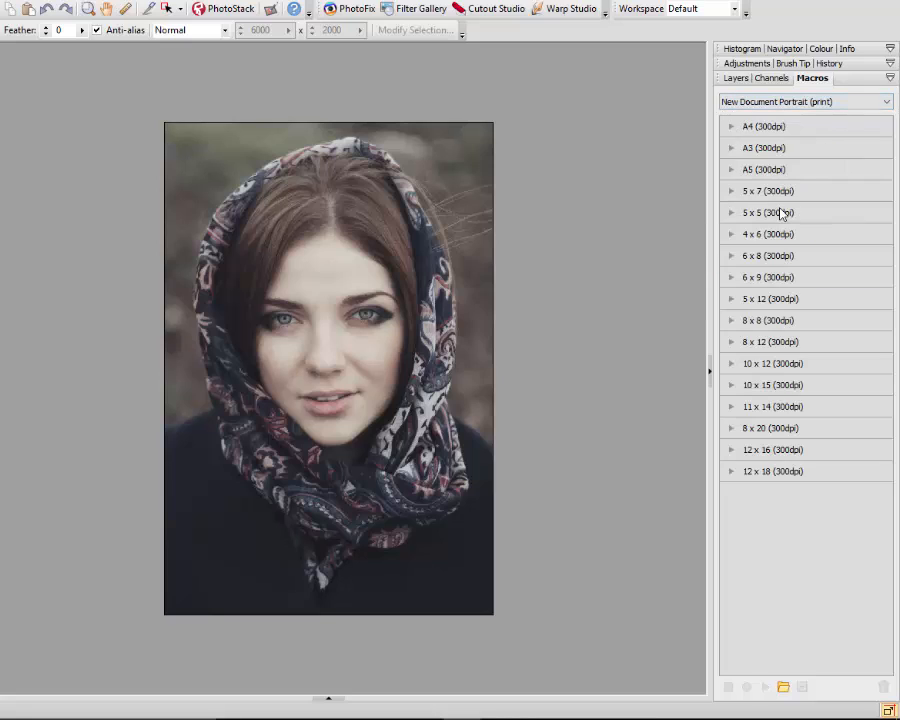
- Run the A4 (300dpi) macro to create a blank print document, and close that document to return to the portrait
{"action": "left_click", "coordinate": [816, 128]}
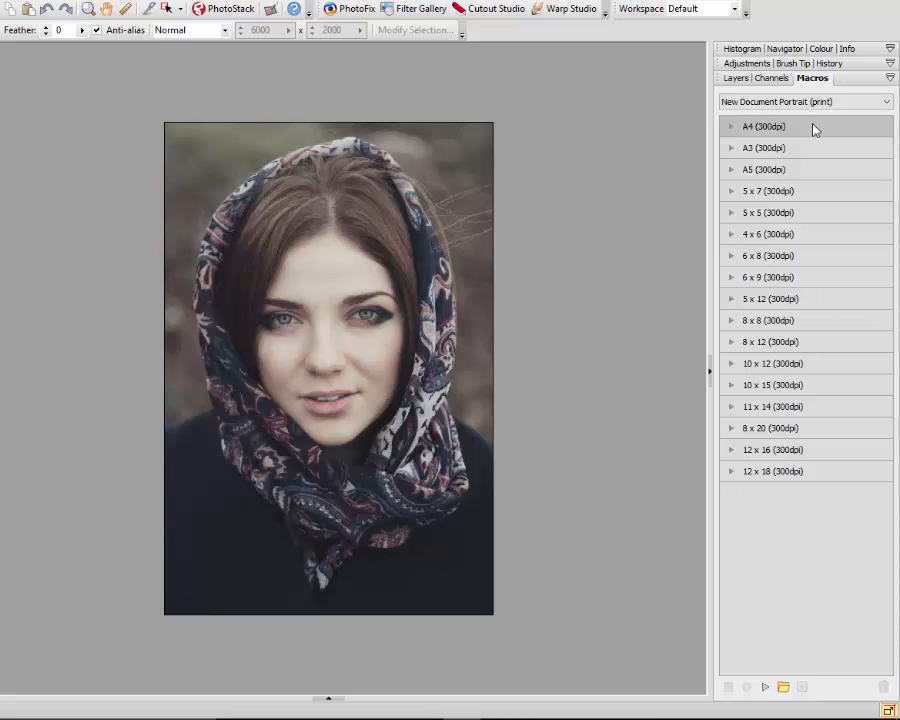
{"action": "left_click", "coordinate": [765, 687]}
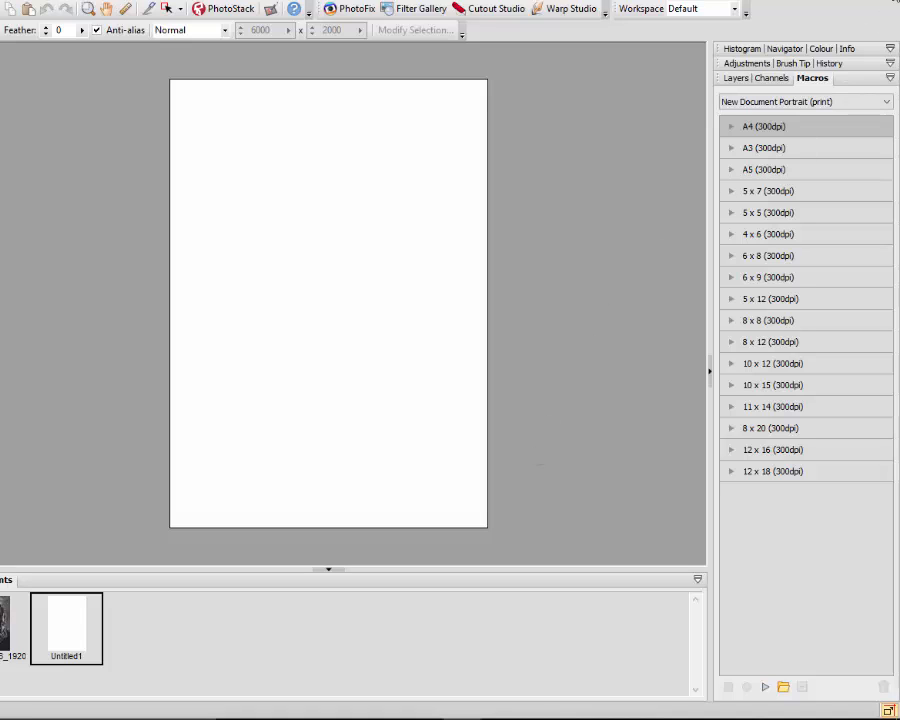
{"action": "left_click", "coordinate": [893, 4]}
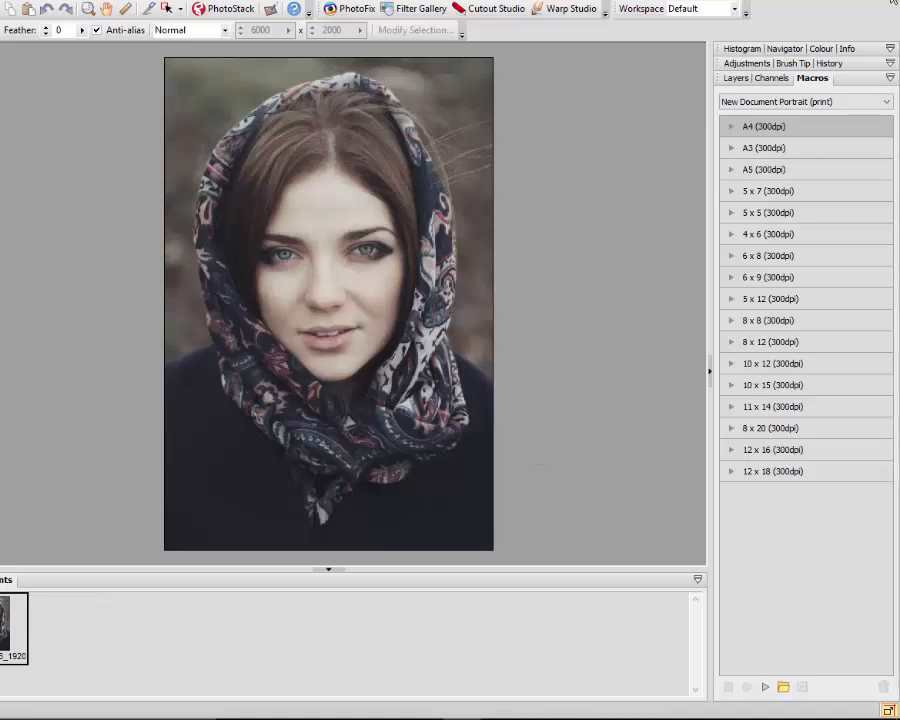
{"action": "left_click", "coordinate": [331, 572]}
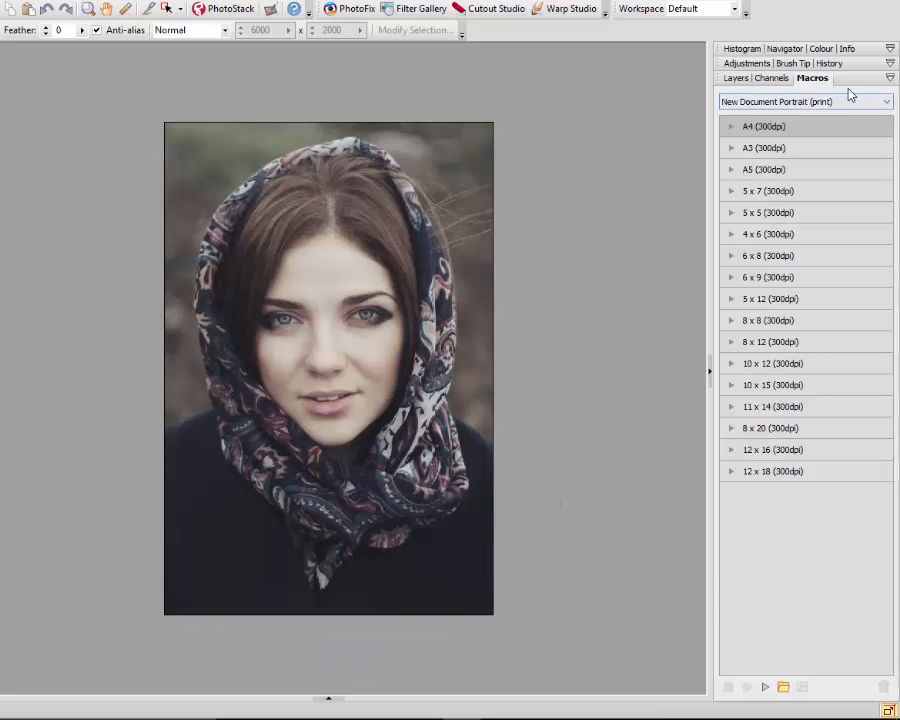
- Switch the macro category to Textures and browse its list of macros
{"action": "left_click", "coordinate": [888, 102]}
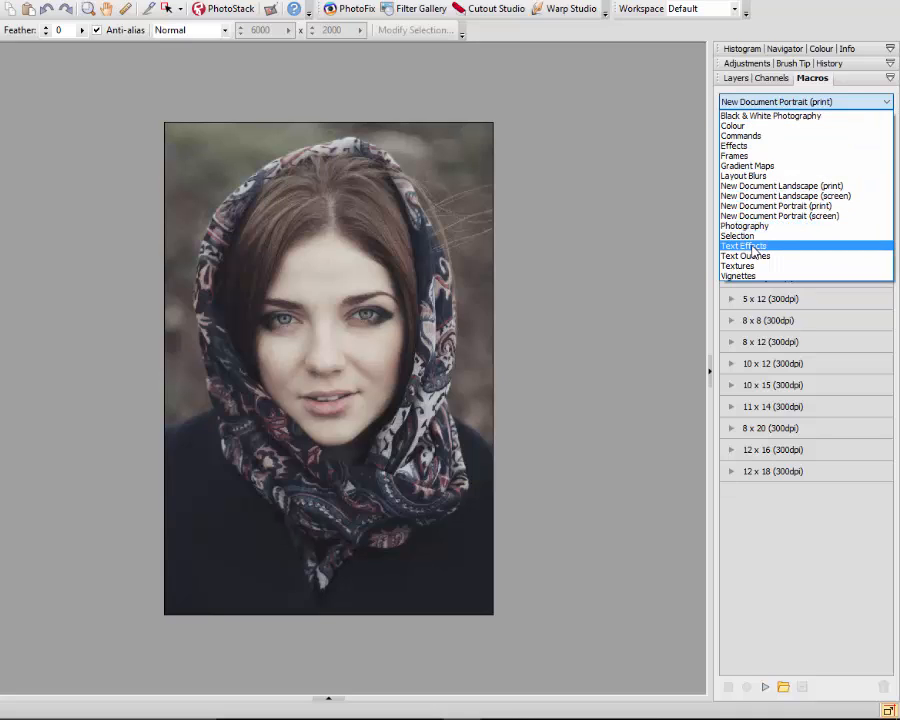
{"action": "left_click", "coordinate": [747, 267]}
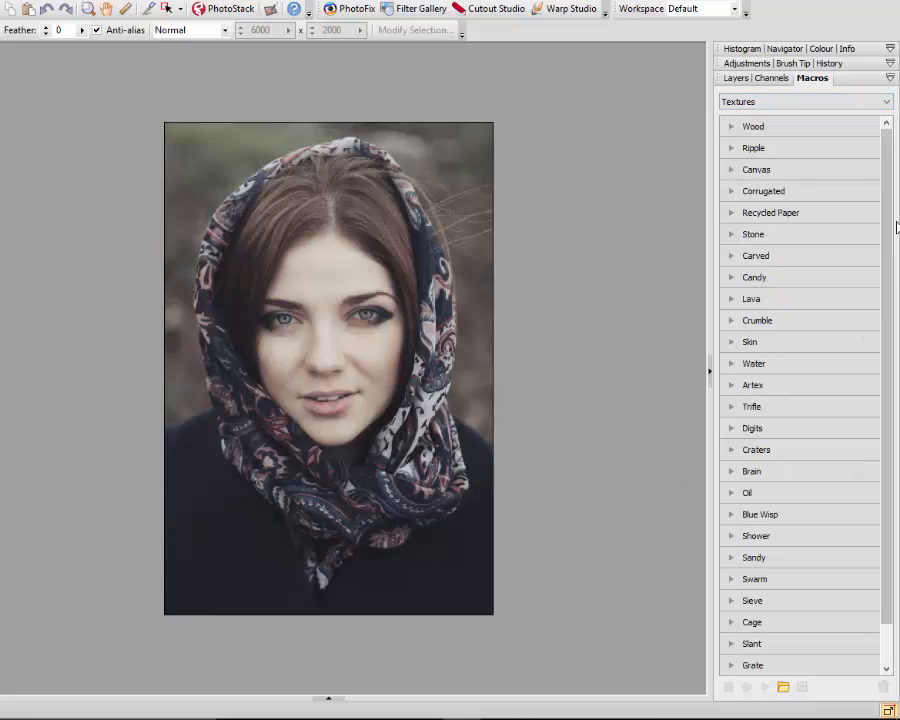
{"action": "left_click_drag", "start_coordinate": [886, 175], "coordinate": [886, 222]}
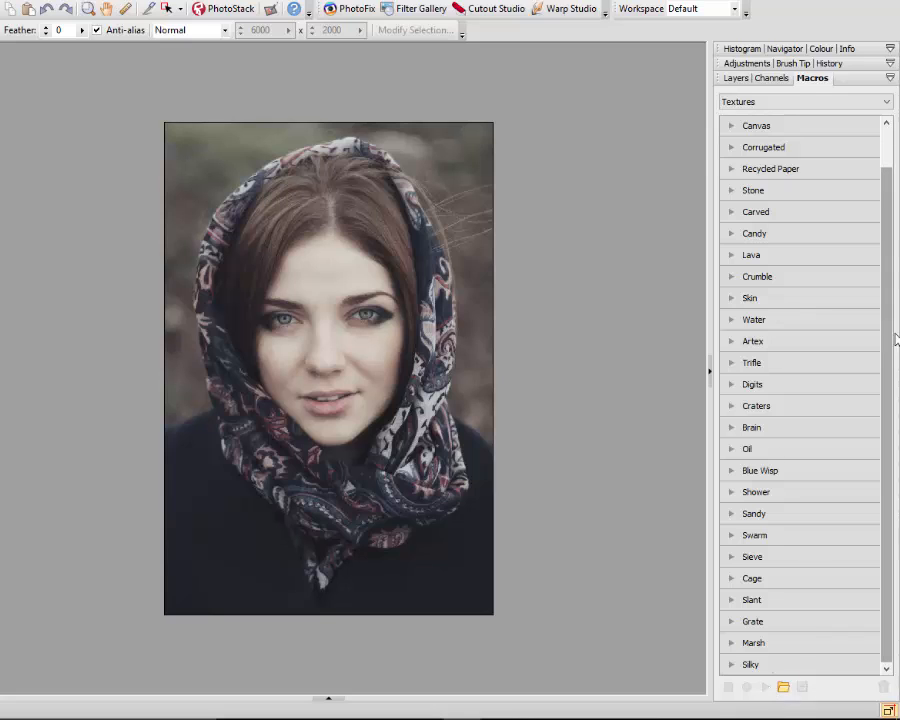
{"action": "left_click_drag", "start_coordinate": [885, 320], "coordinate": [876, 260]}
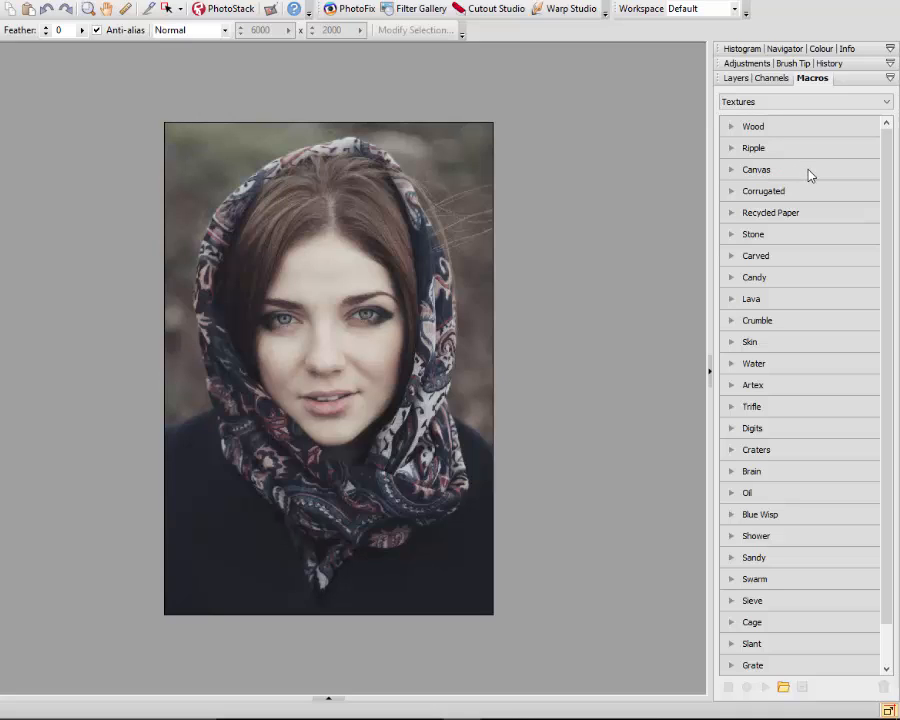
- Expand the Canvas texture macro, run it on the portrait and inspect the weave up close, and undo the texture
{"action": "left_click", "coordinate": [771, 173]}
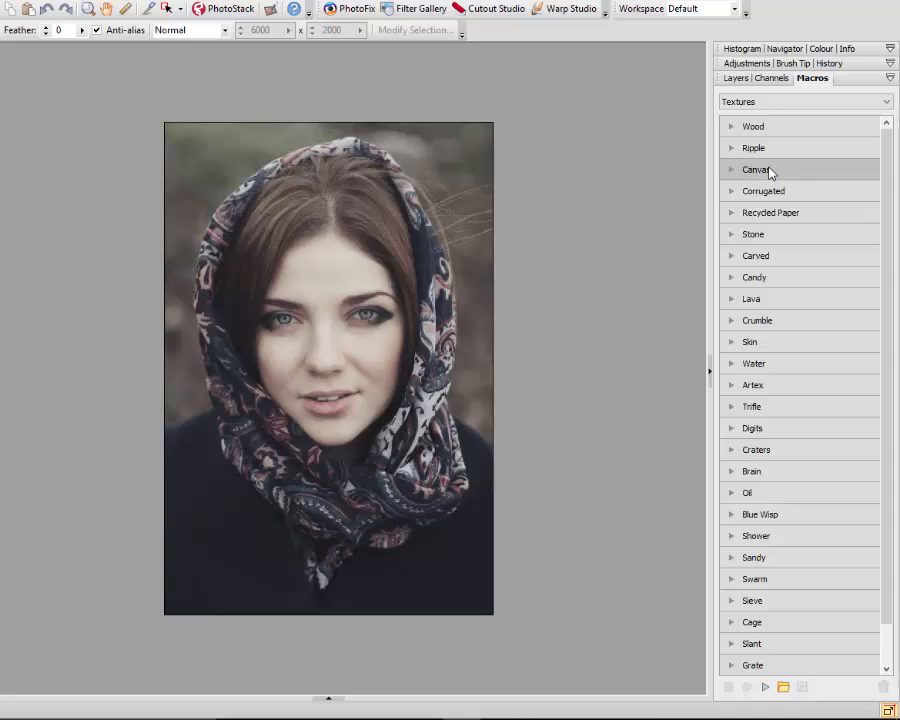
{"action": "left_click", "coordinate": [731, 170]}
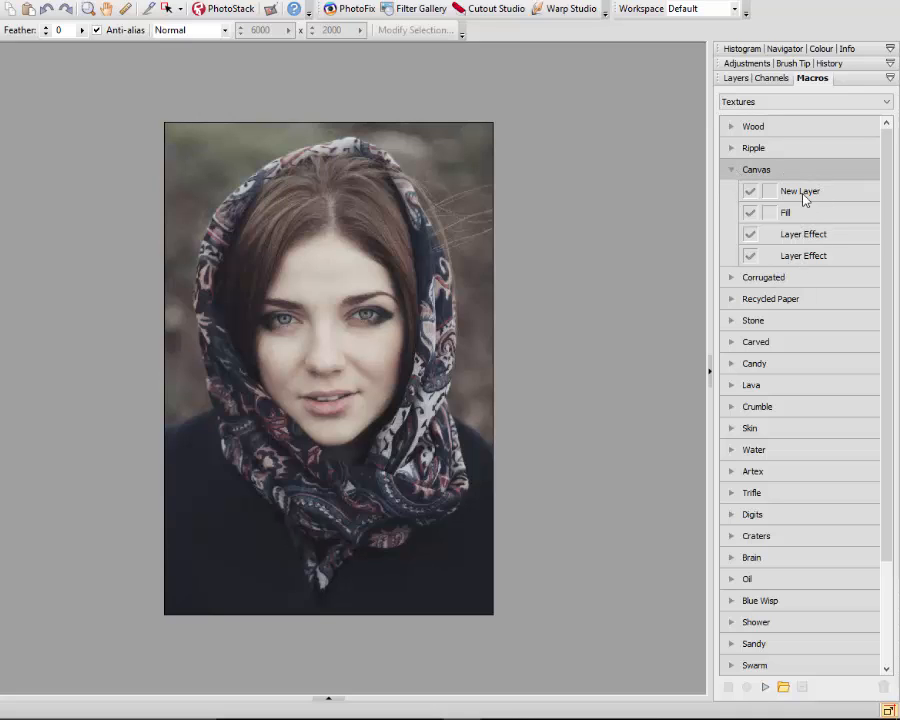
{"action": "left_click", "coordinate": [765, 687]}
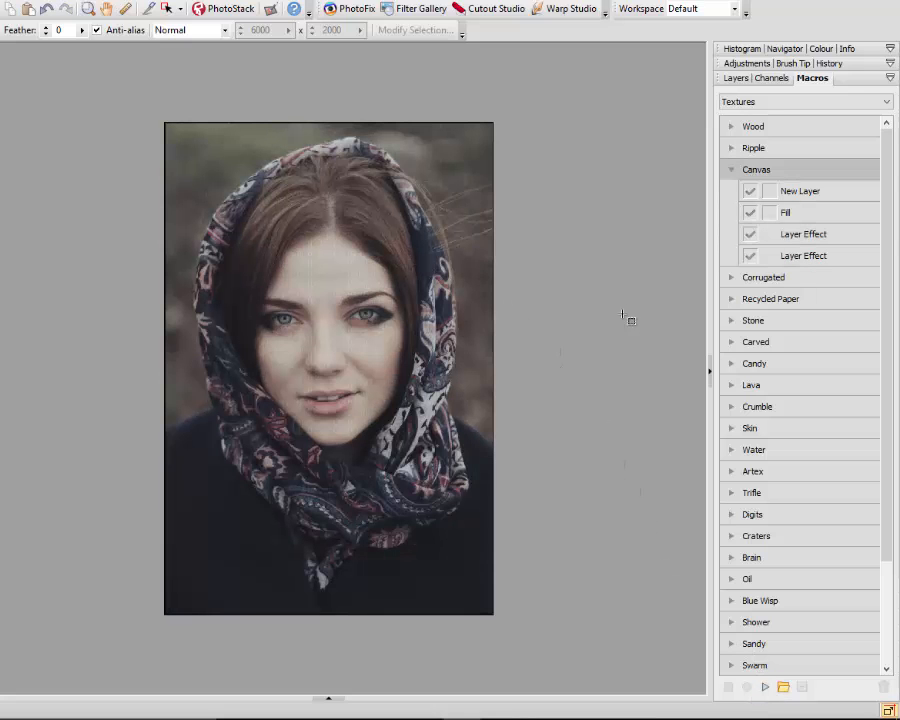
{"action": "scroll", "coordinate": [542, 368], "scroll_direction": "up", "scroll_amount": 2}
{"action": "scroll", "coordinate": [540, 369], "scroll_direction": "up", "scroll_amount": 2}
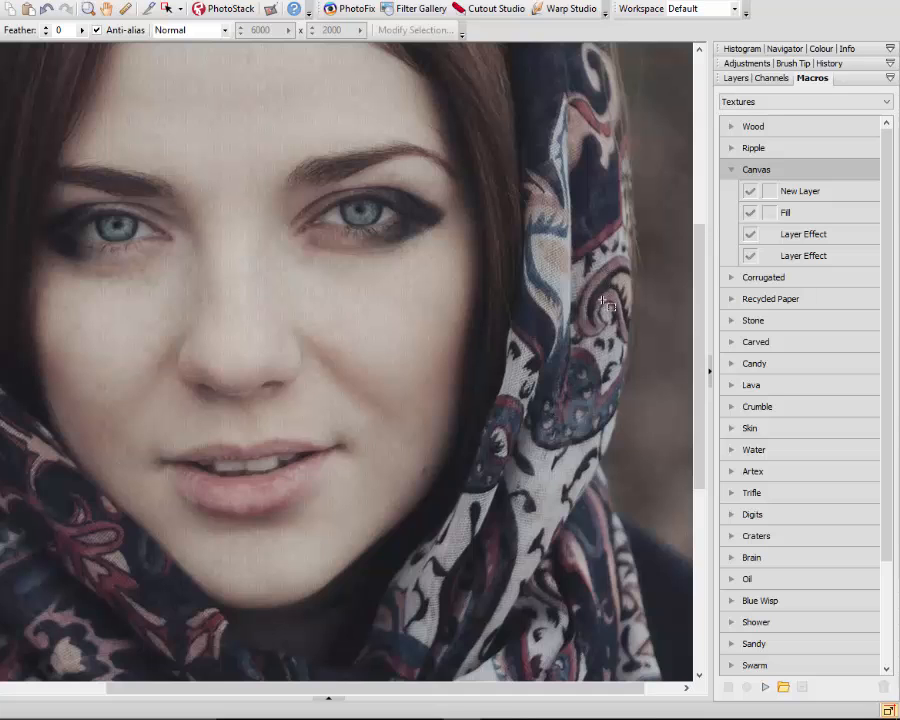
{"action": "scroll", "coordinate": [594, 305], "scroll_direction": "down", "scroll_amount": 3}
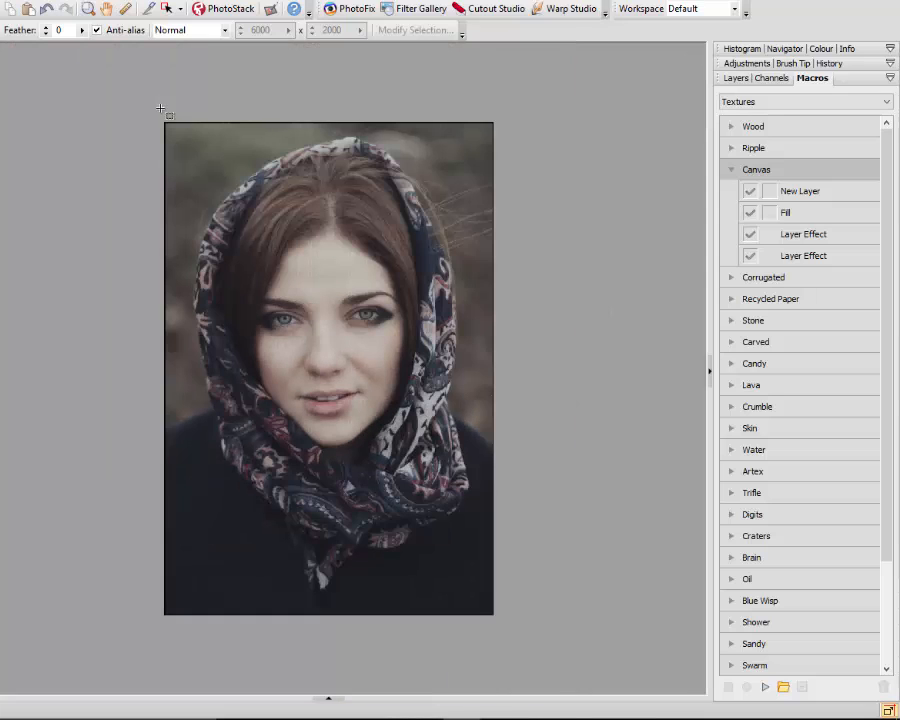
{"action": "left_click", "coordinate": [47, 13]}
{"action": "left_click", "coordinate": [47, 13]}
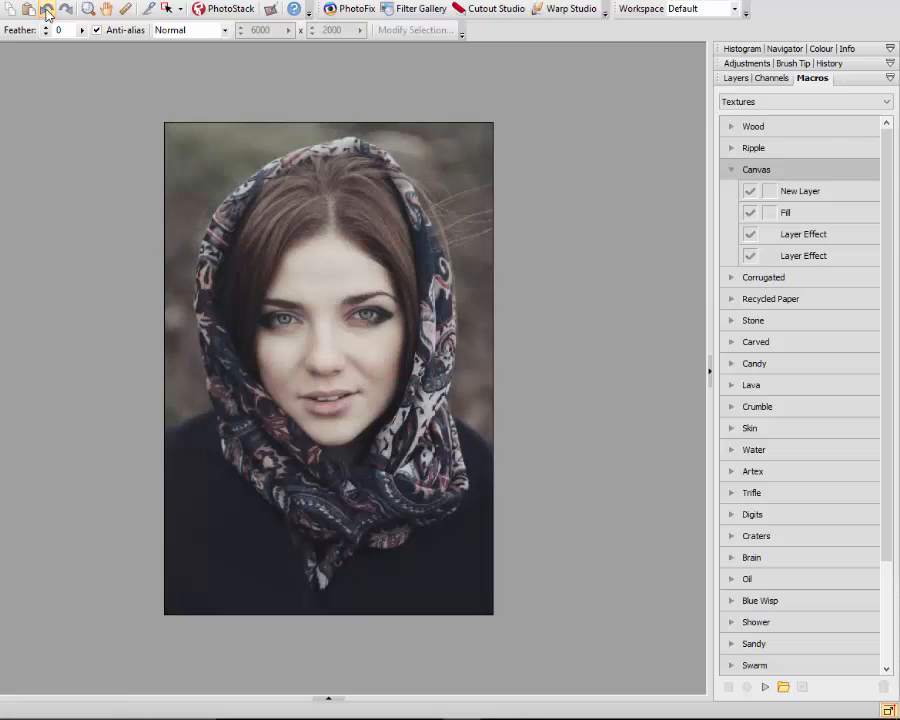
{"action": "left_click", "coordinate": [733, 172]}
- Run the Wood texture macro on the portrait and undo the wood texture
{"action": "left_click", "coordinate": [796, 128]}
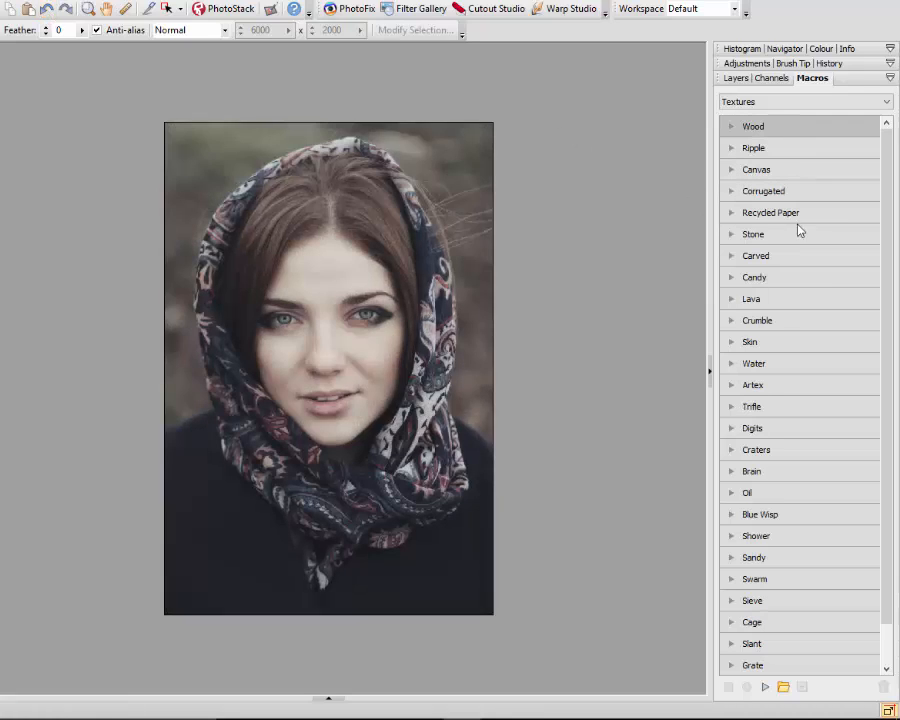
{"action": "left_click", "coordinate": [765, 688]}
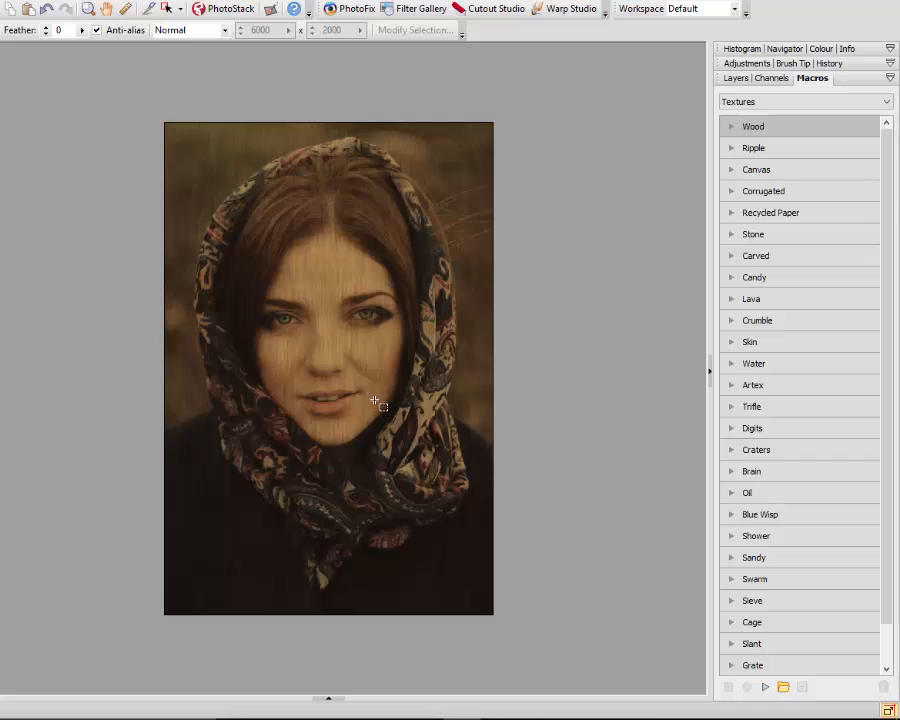
{"action": "left_click", "coordinate": [45, 11]}
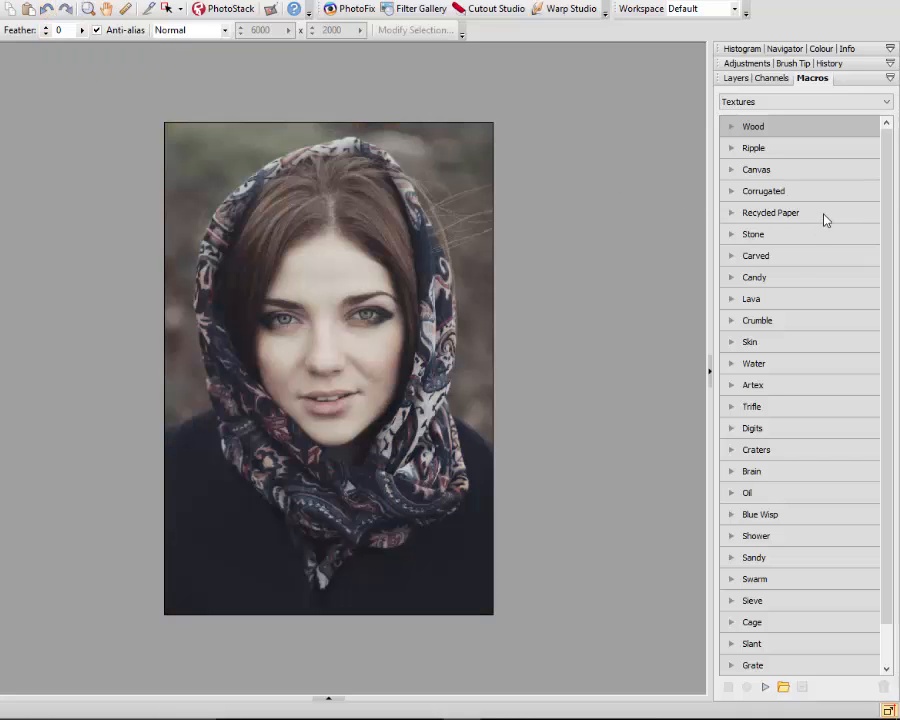
- Run the Recycled Paper texture macro on the portrait, inspect the paper grain on the face up close, and undo it
{"action": "left_click", "coordinate": [822, 217]}
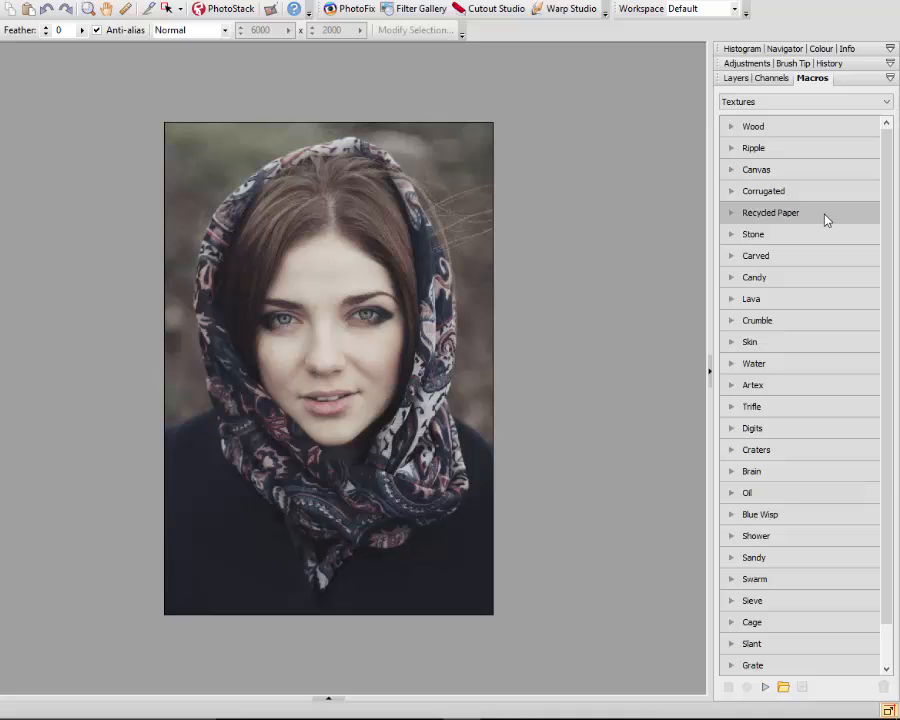
{"action": "left_click", "coordinate": [765, 690]}
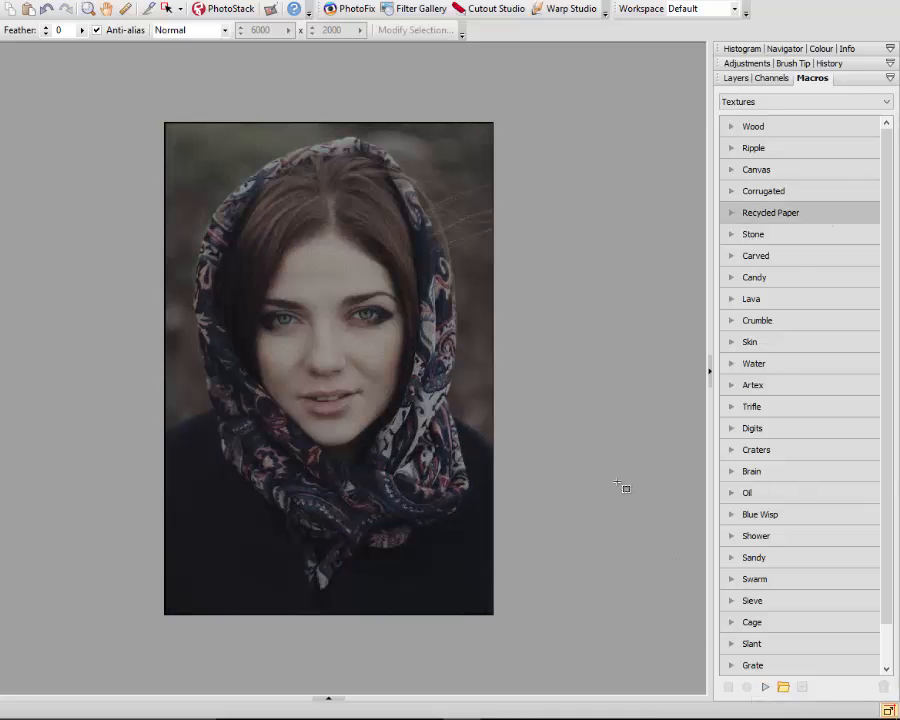
{"action": "scroll", "coordinate": [258, 405], "scroll_direction": "up", "scroll_amount": 2}
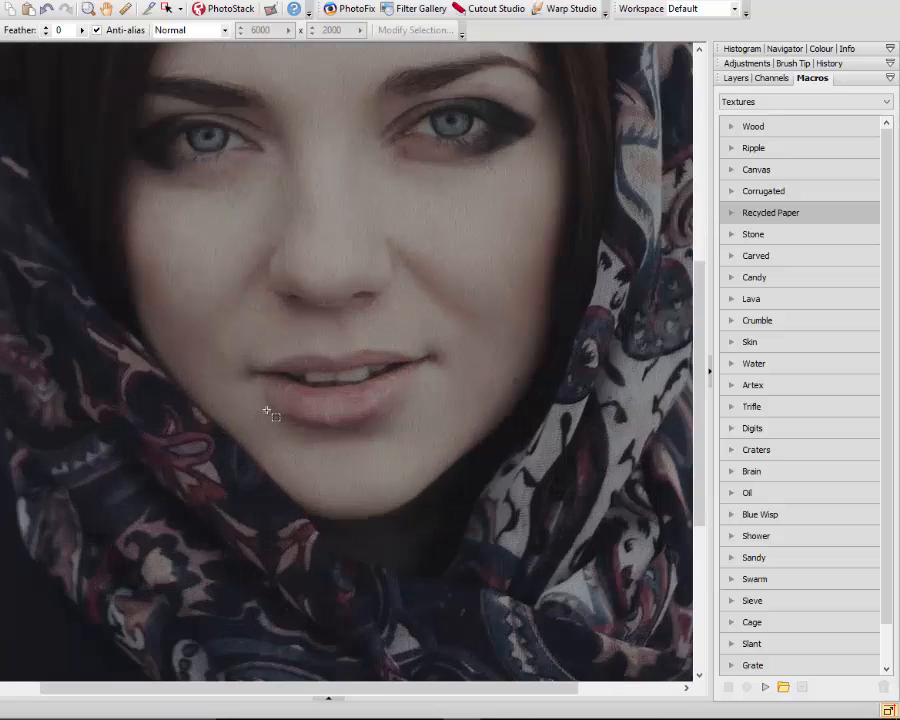
{"action": "scroll", "coordinate": [418, 375], "scroll_direction": "up", "scroll_amount": 1}
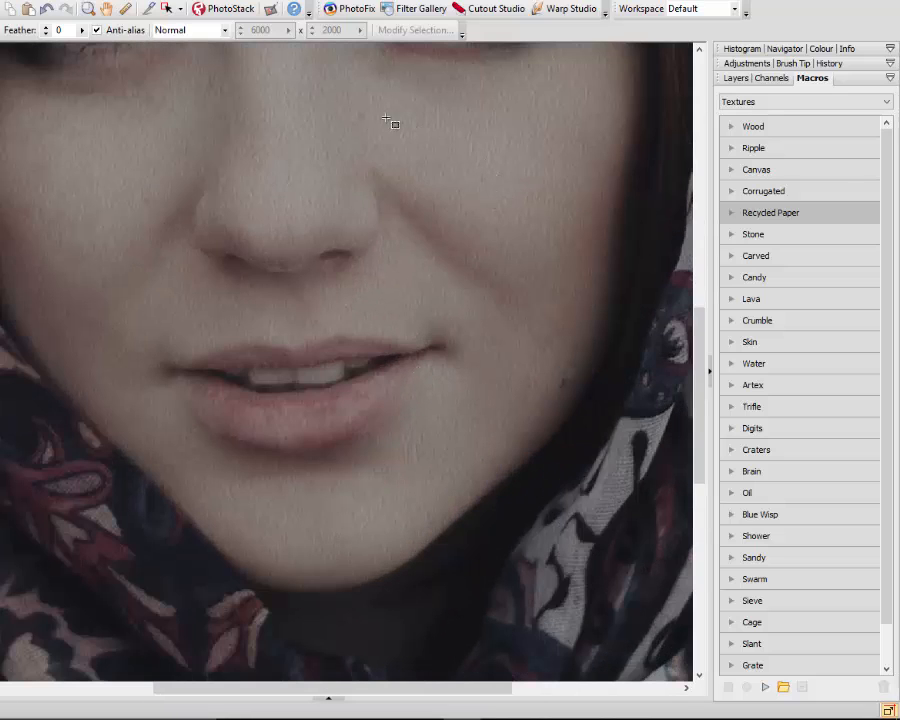
{"action": "scroll", "coordinate": [340, 150], "scroll_direction": "up", "scroll_amount": 1}
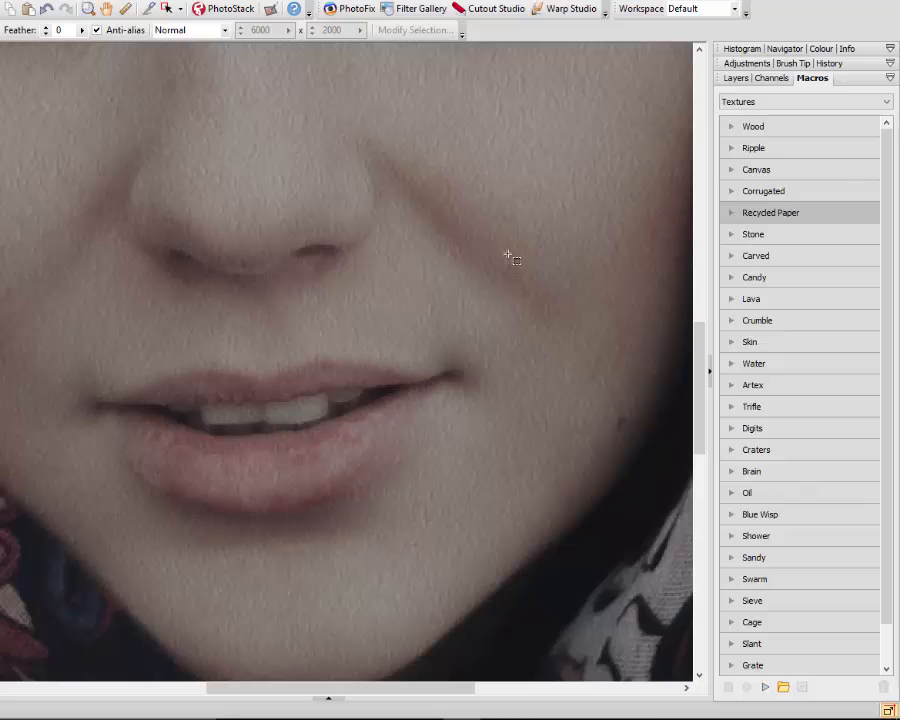
{"action": "scroll", "coordinate": [552, 237], "scroll_direction": "down", "scroll_amount": 3}
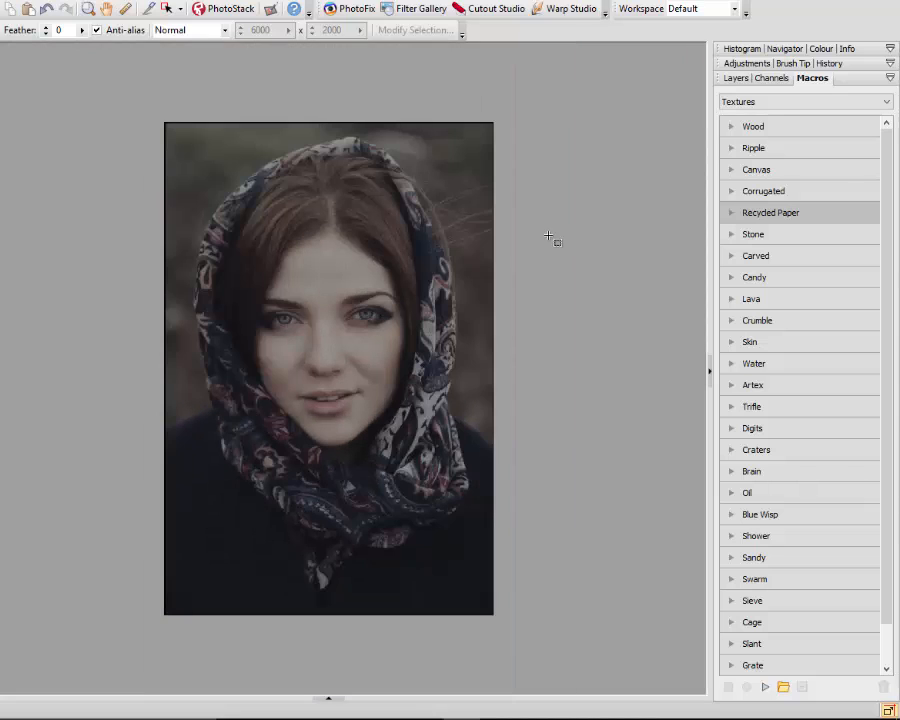
{"action": "left_click", "coordinate": [46, 9]}
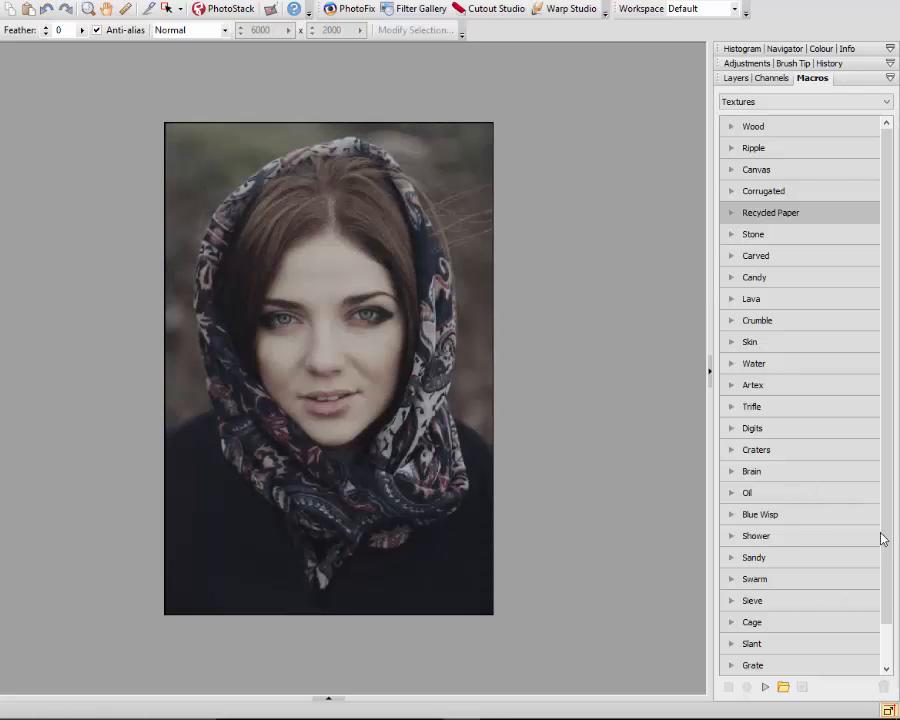
- Run the Swarm texture macro on the portrait, inspect the speckles on the face up close, and undo it
{"action": "scroll", "coordinate": [895, 527], "scroll_direction": "down", "scroll_amount": 1}
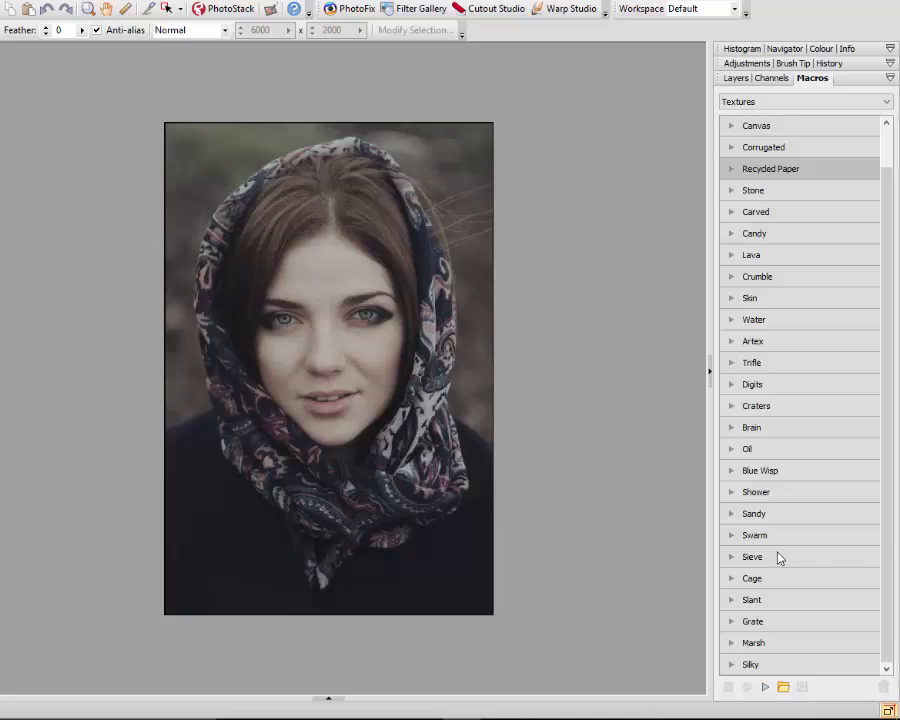
{"action": "left_click", "coordinate": [765, 687]}
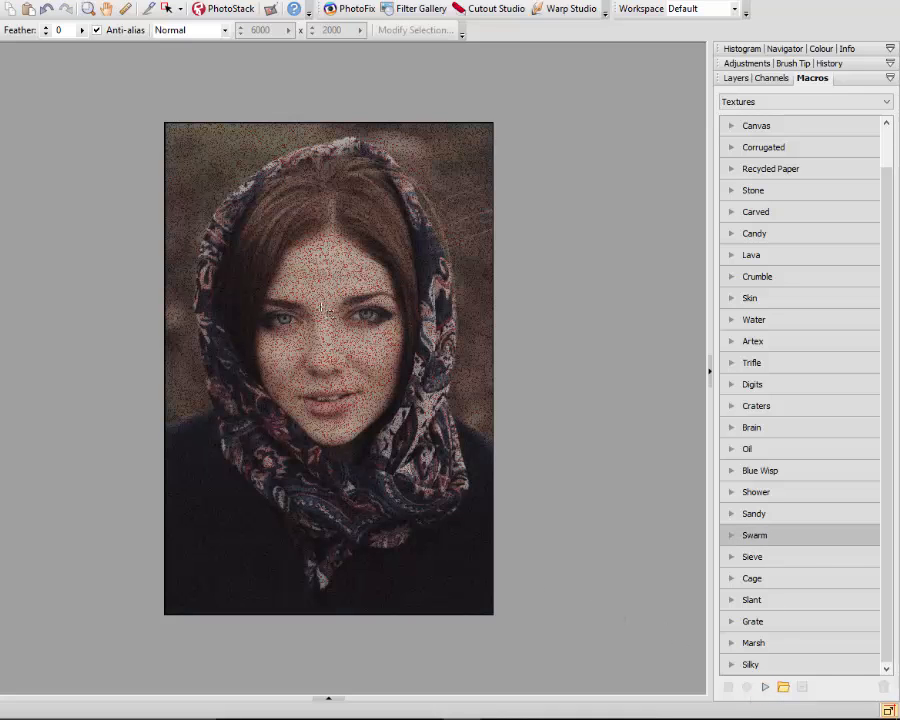
{"action": "scroll", "coordinate": [288, 382], "scroll_direction": "up", "scroll_amount": 2}
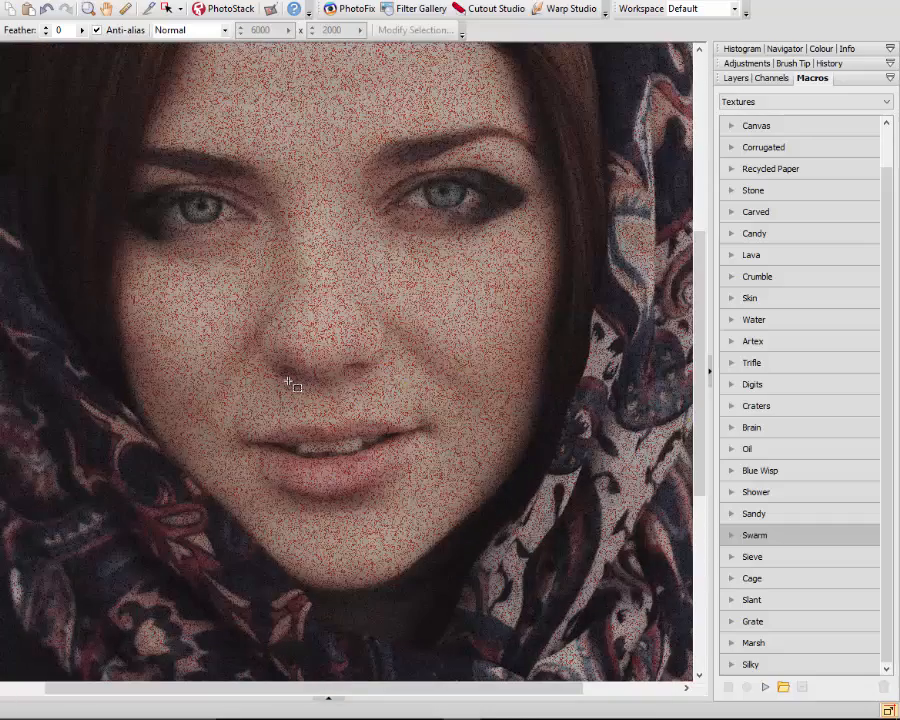
{"action": "scroll", "coordinate": [288, 382], "scroll_direction": "up", "scroll_amount": 1}
{"action": "scroll", "coordinate": [288, 382], "scroll_direction": "down", "scroll_amount": 3}
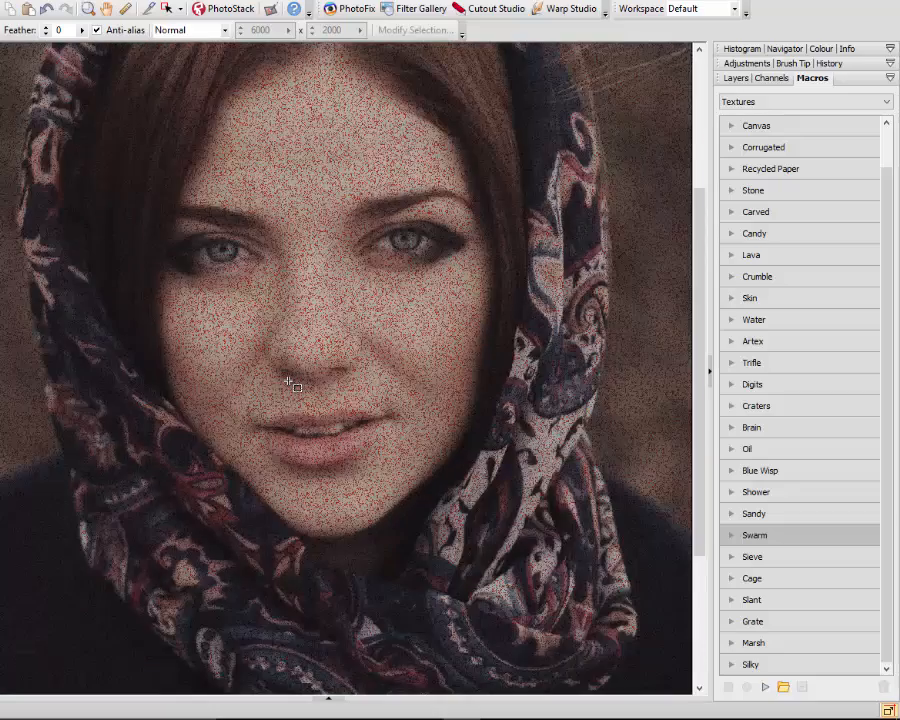
{"action": "scroll", "coordinate": [288, 382], "scroll_direction": "down", "scroll_amount": 3}
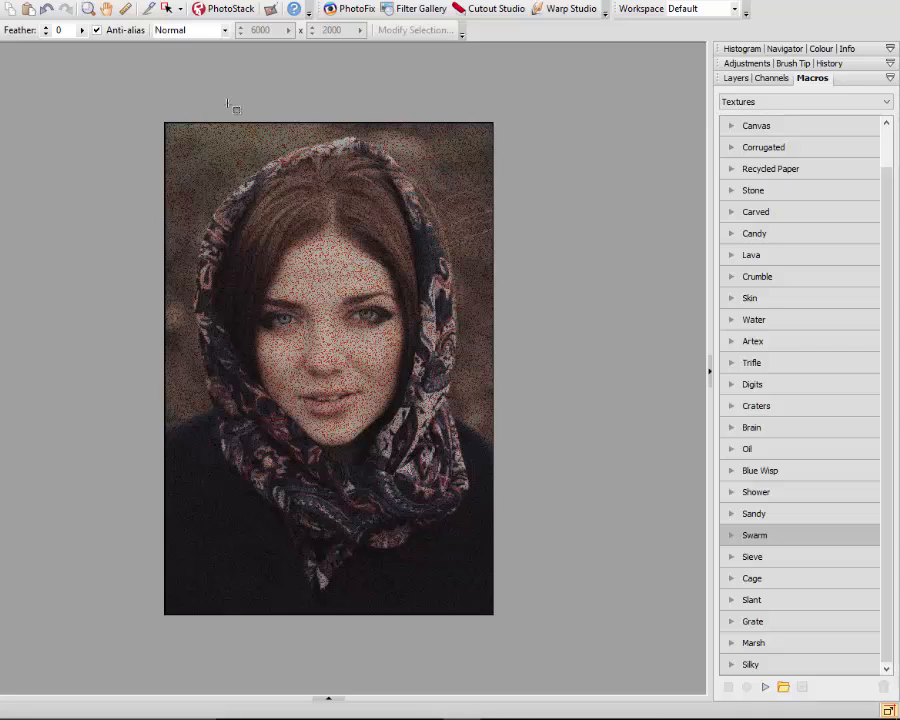
{"action": "left_click", "coordinate": [47, 9]}
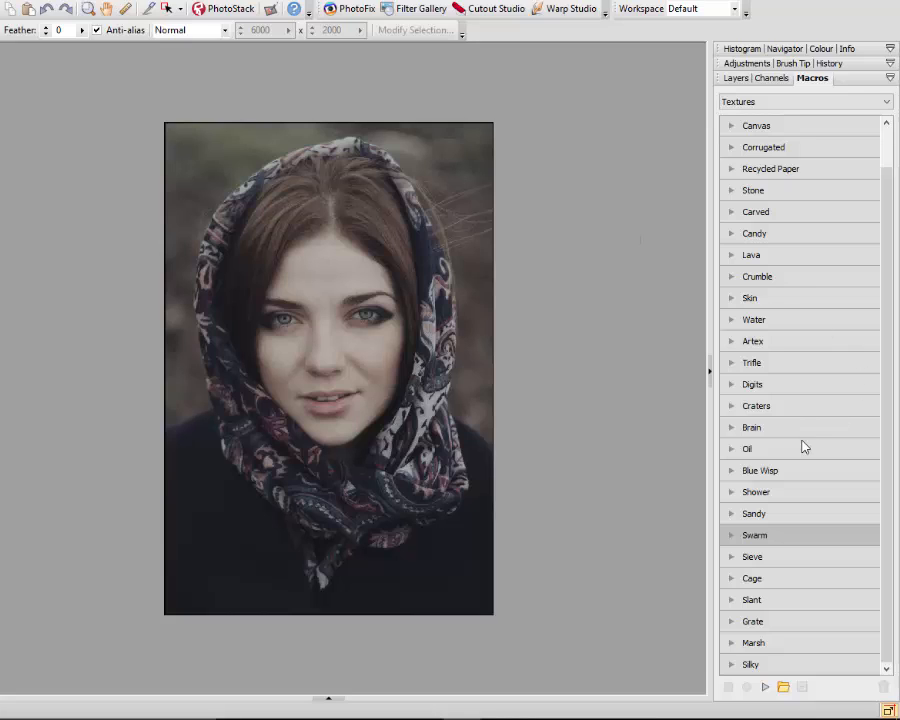
- Run the Water texture macro on the portrait and undo the water droplets
{"action": "left_click", "coordinate": [779, 320]}
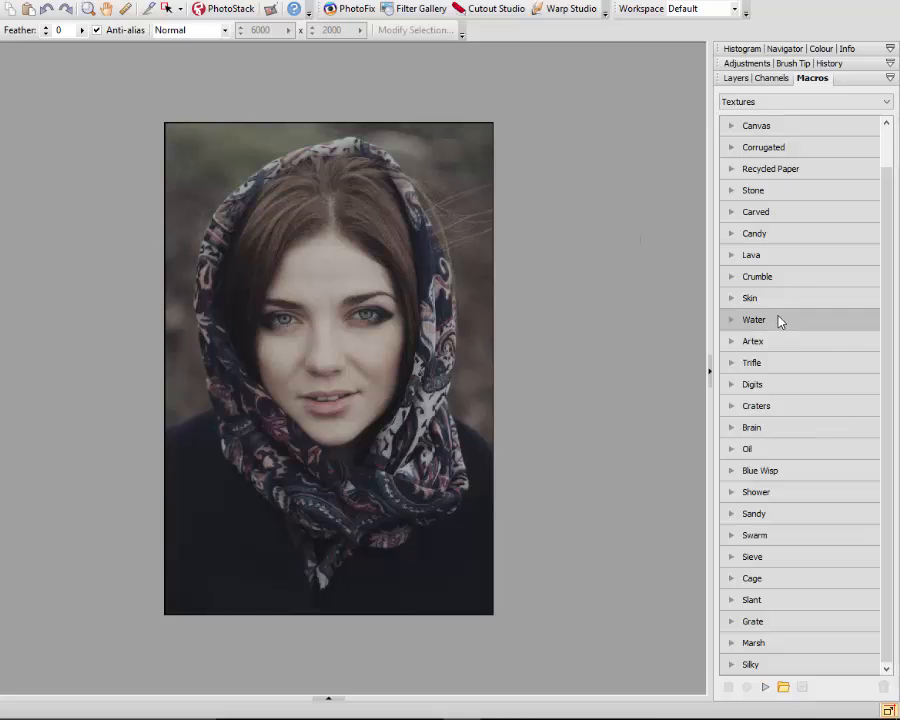
{"action": "left_click", "coordinate": [765, 687]}
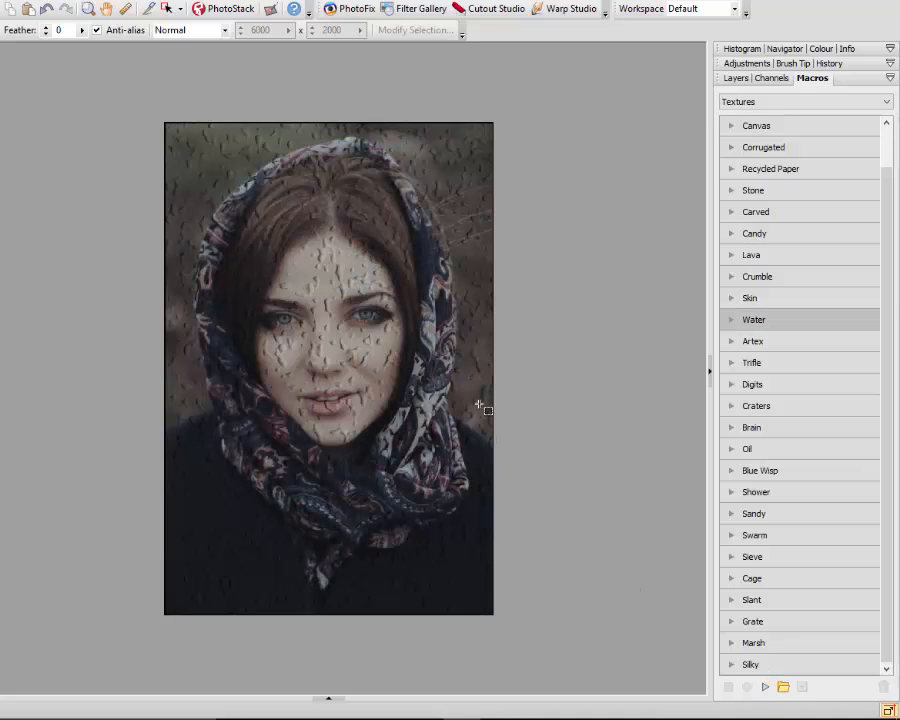
{"action": "left_click", "coordinate": [46, 10]}
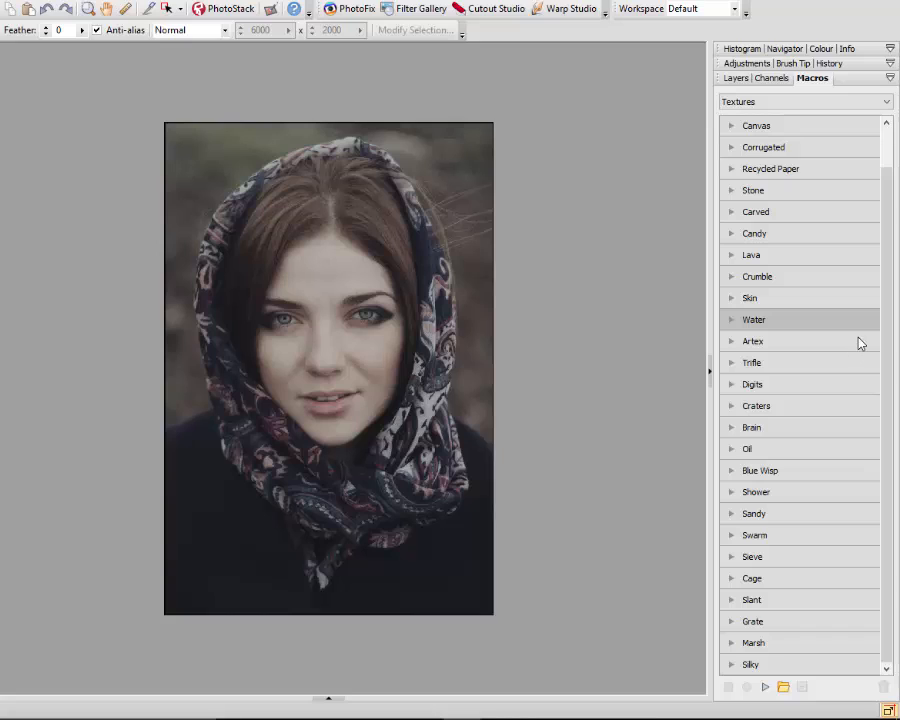
- Run the Lava texture macro on the portrait
{"action": "left_click", "coordinate": [752, 256]}
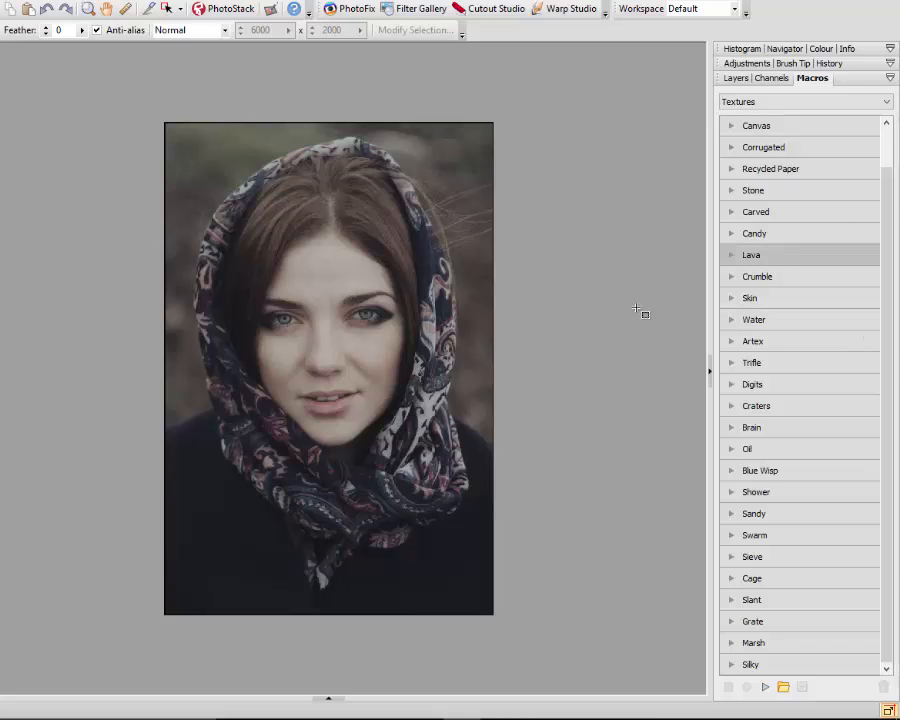
{"action": "left_click", "coordinate": [764, 689]}
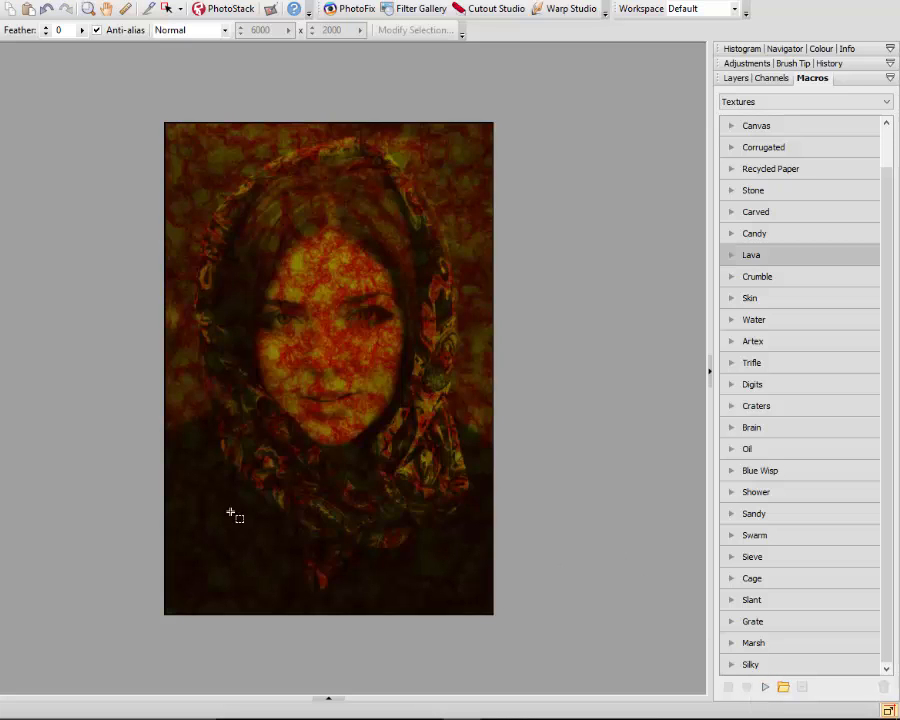
- Inspect the Lava texture on the face and scarf up close, and undo it
{"action": "scroll", "coordinate": [220, 506], "scroll_direction": "up", "scroll_amount": 3}
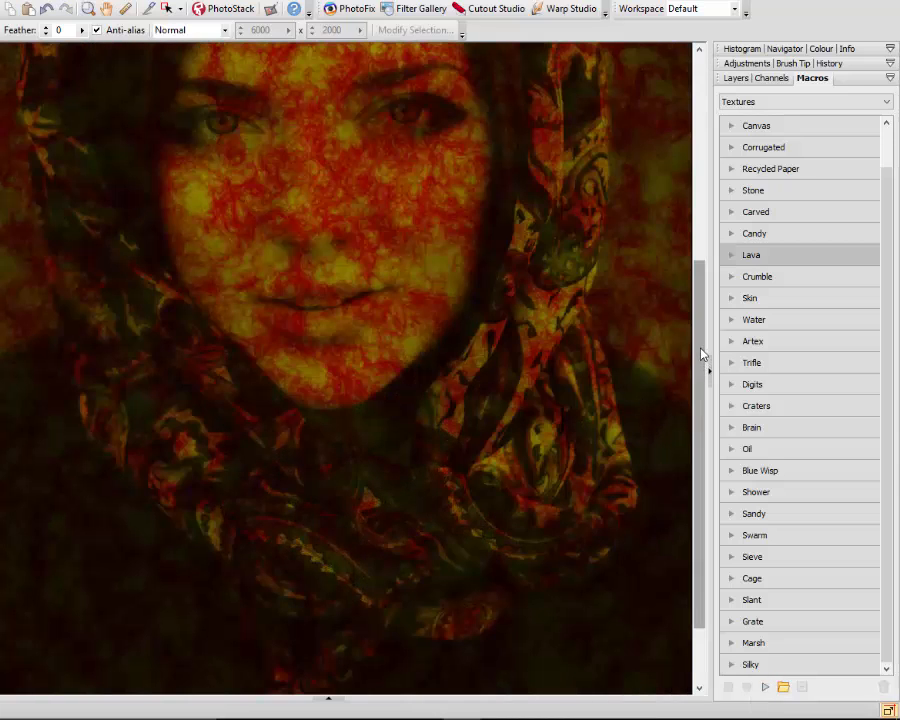
{"action": "scroll", "coordinate": [518, 395], "scroll_direction": "up", "scroll_amount": 3}
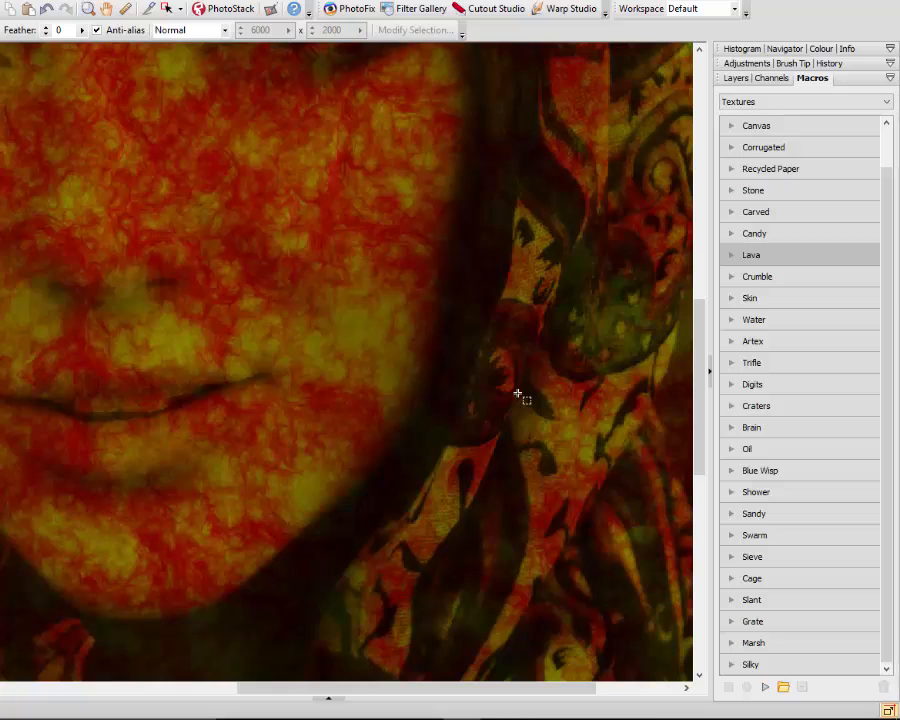
{"action": "scroll", "coordinate": [518, 396], "scroll_direction": "down", "scroll_amount": 4}
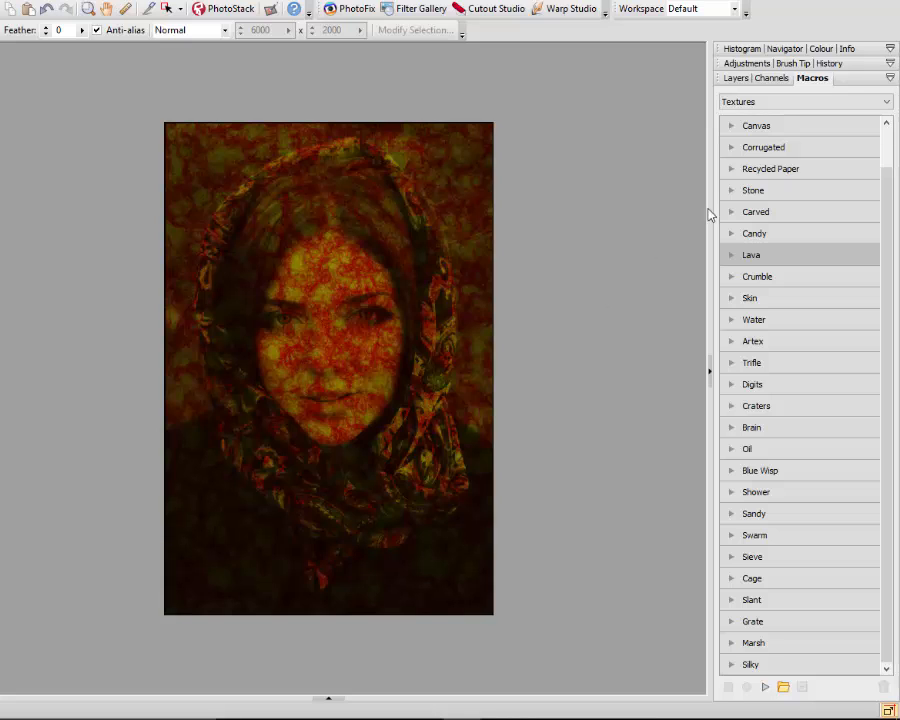
{"action": "left_click", "coordinate": [46, 9]}
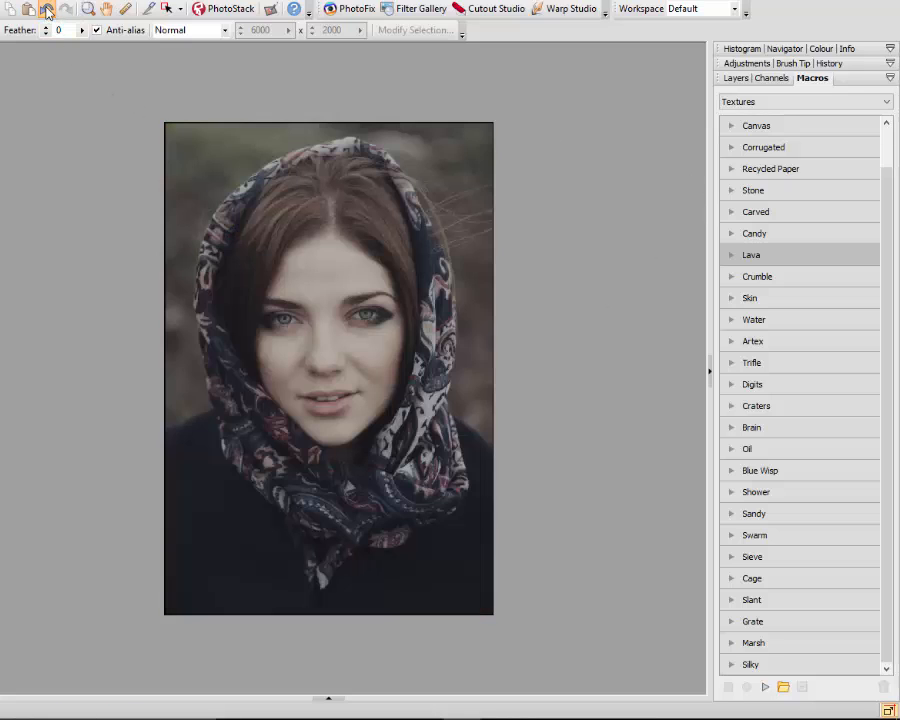
- Show the Selection macro category and draw a rectangular selection around the left-hand eye of the portrait
{"action": "left_click", "coordinate": [887, 103]}
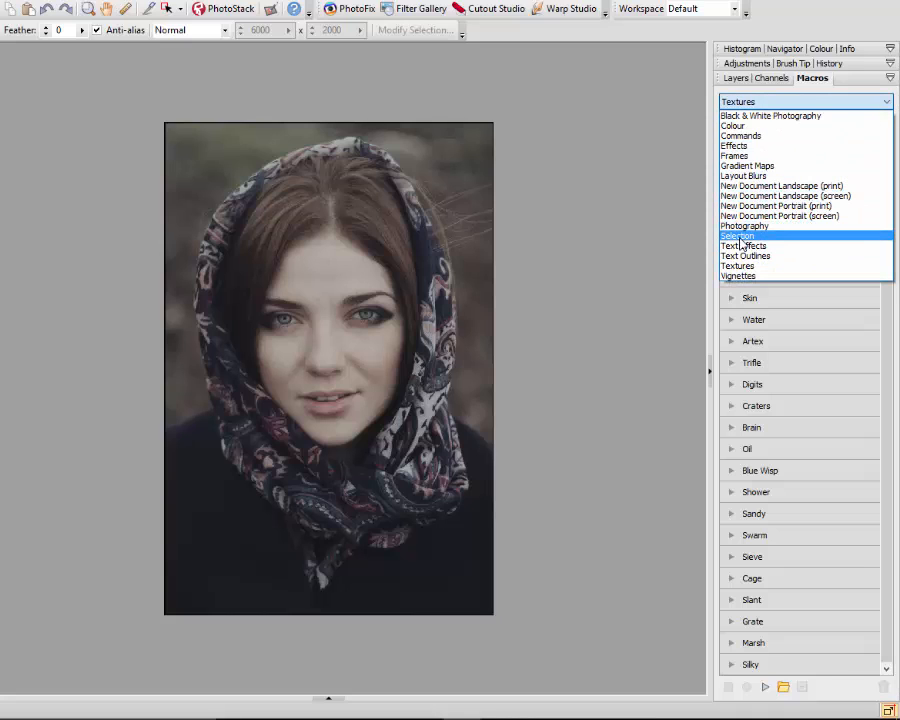
{"action": "left_click", "coordinate": [740, 236]}
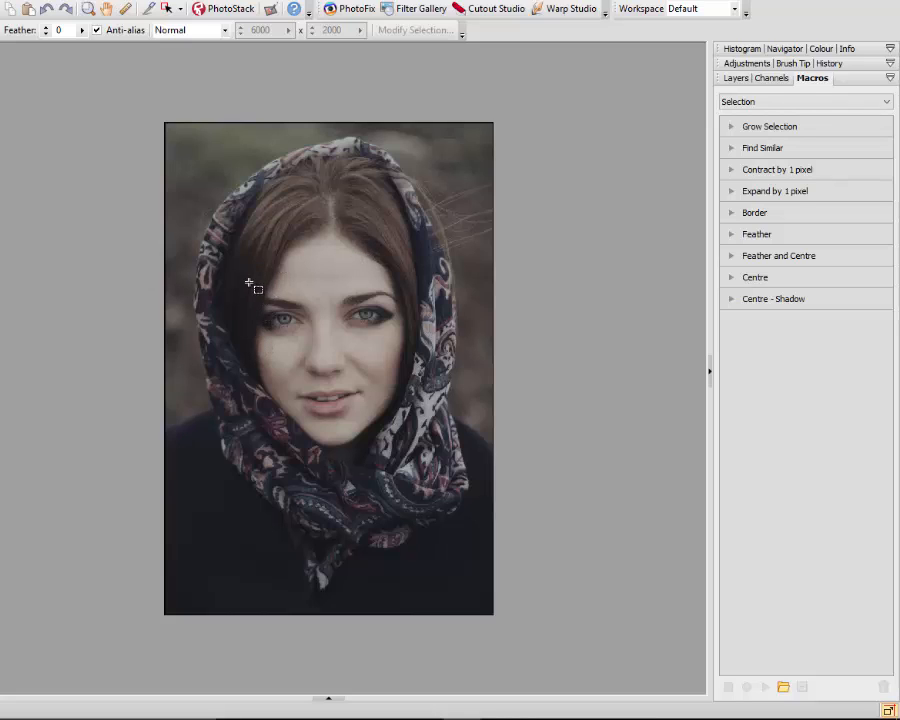
{"action": "left_click_drag", "start_coordinate": [248, 283], "coordinate": [320, 352]}
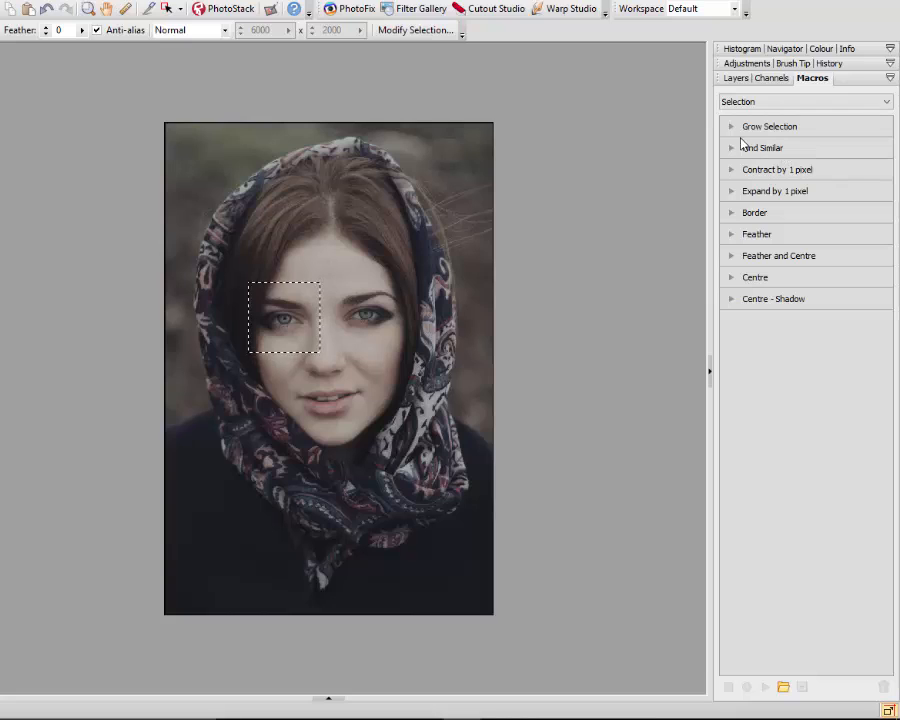
- Run the Border macro on the eye selection at 30 pixels, and undo both the border and the selection
{"action": "left_click", "coordinate": [735, 218]}
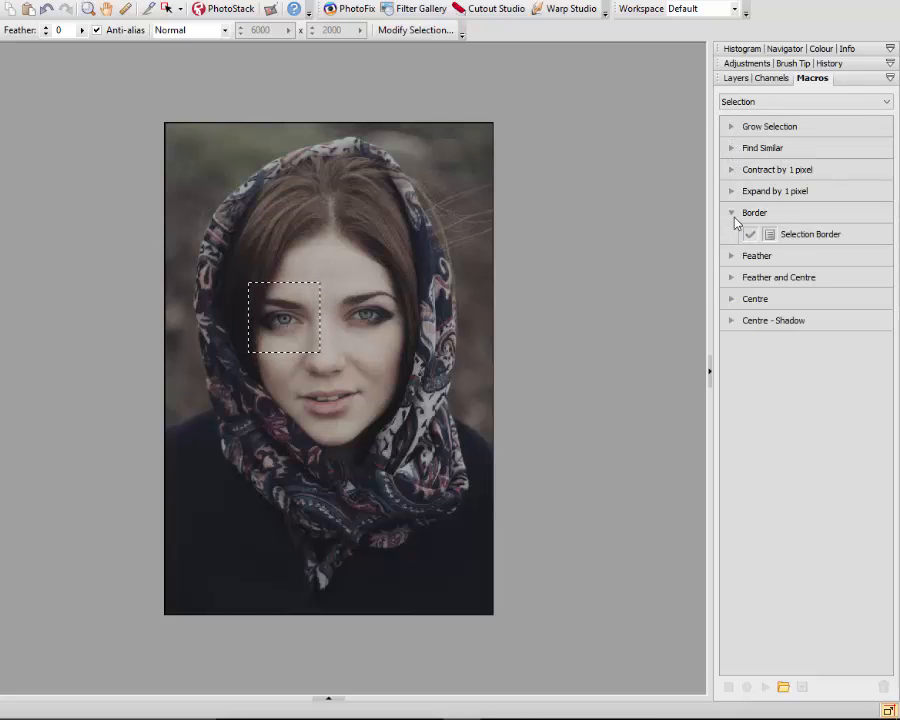
{"action": "left_click", "coordinate": [826, 216]}
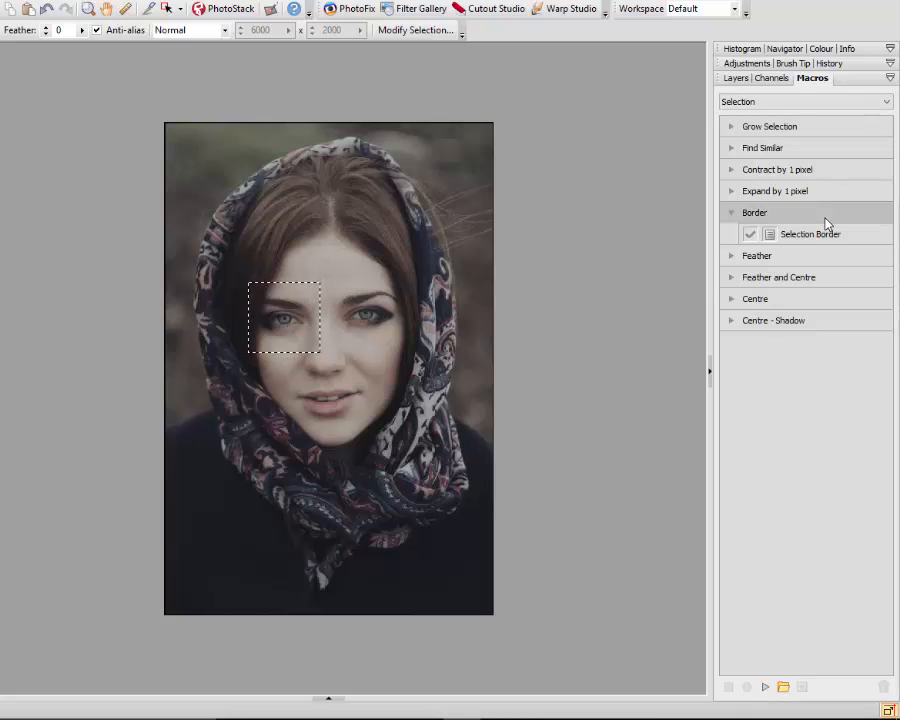
{"action": "left_click", "coordinate": [765, 688]}
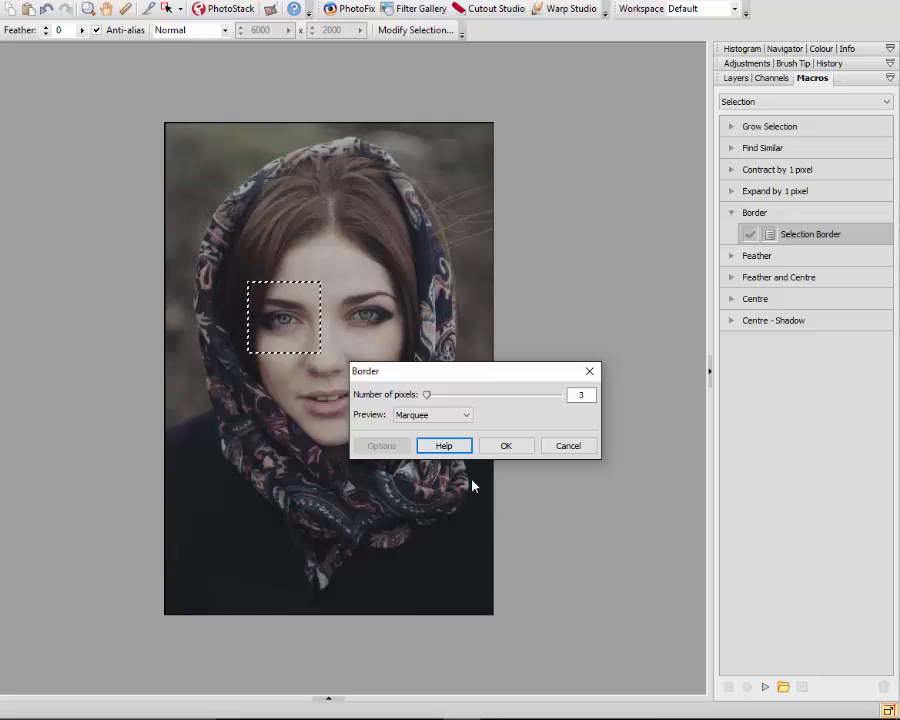
{"action": "left_click", "coordinate": [427, 395]}
{"action": "left_click_drag", "start_coordinate": [428, 396], "coordinate": [465, 396]}
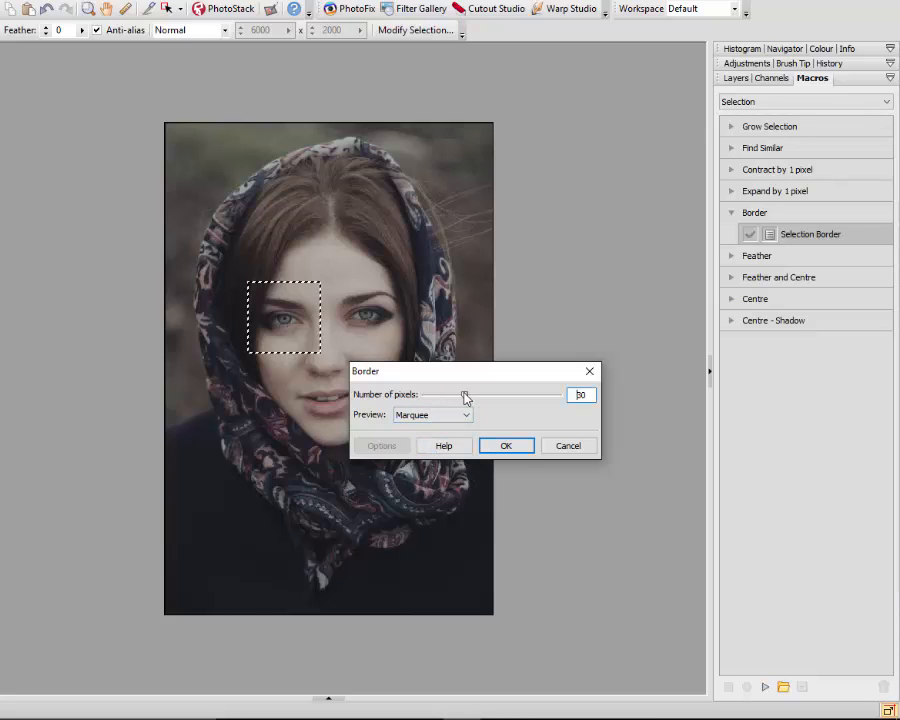
{"action": "left_click", "coordinate": [507, 447]}
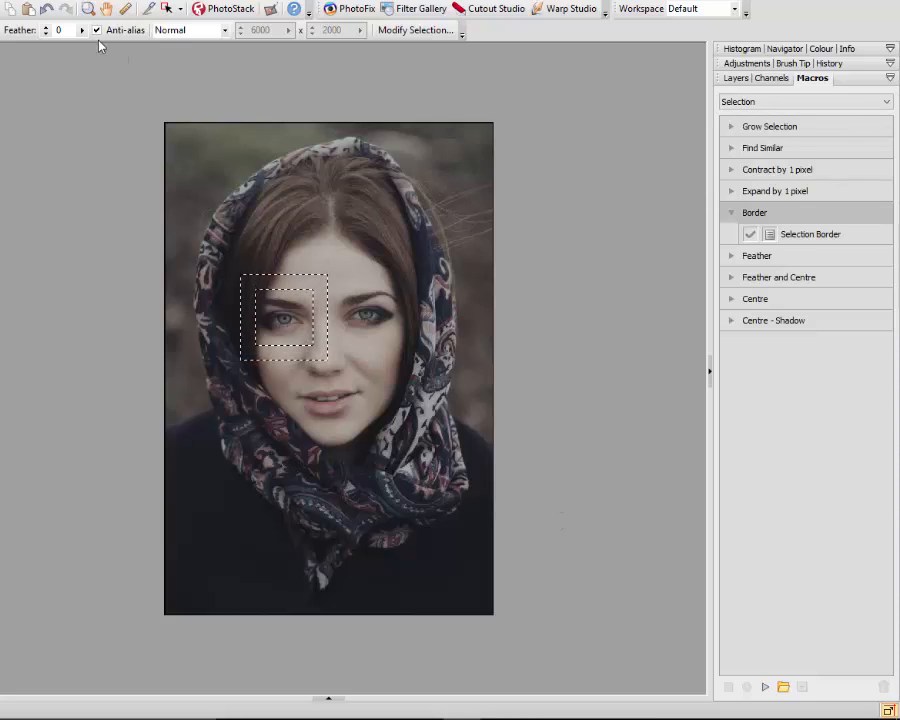
{"action": "left_click", "coordinate": [46, 10]}
{"action": "left_click", "coordinate": [46, 10]}
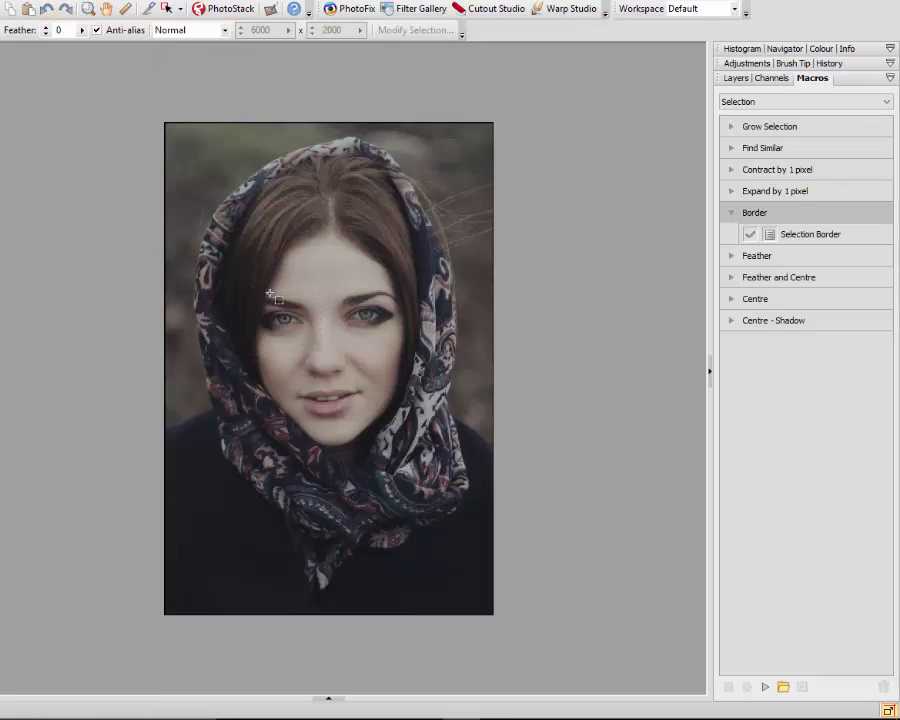
- Select the left-hand eye with a rectangle, run the Feather and Centre macro at 75 pixels, and undo the result
{"action": "left_click_drag", "start_coordinate": [252, 284], "coordinate": [313, 354]}
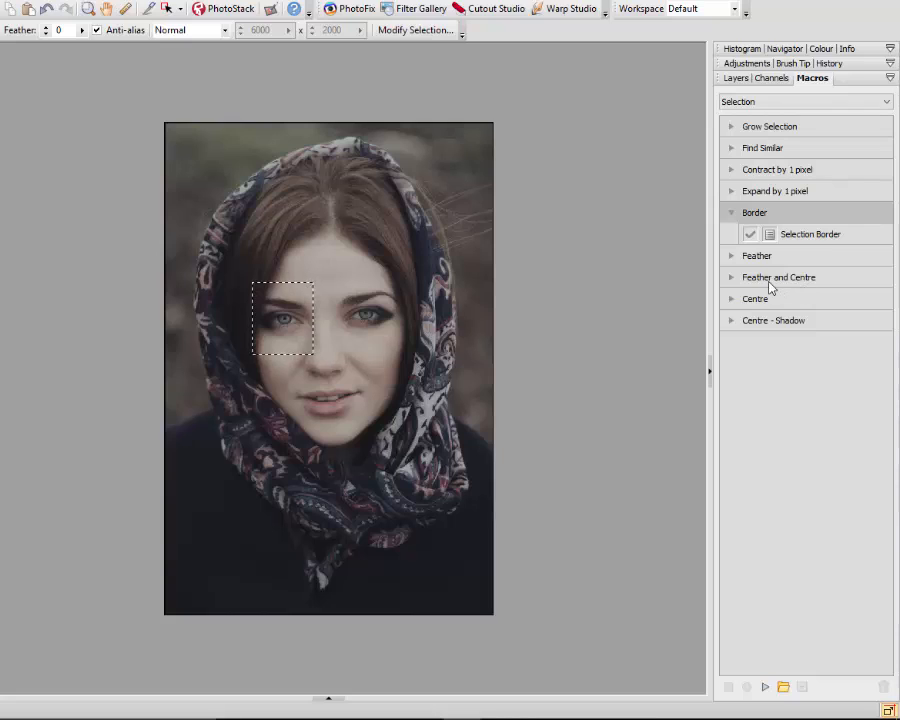
{"action": "left_click", "coordinate": [831, 283]}
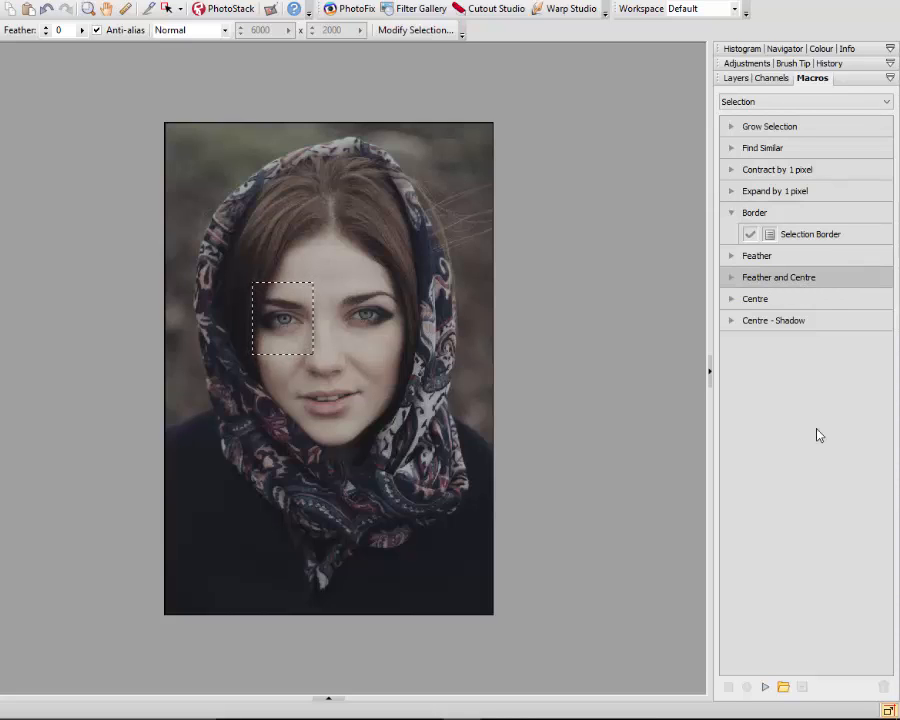
{"action": "left_click", "coordinate": [765, 687]}
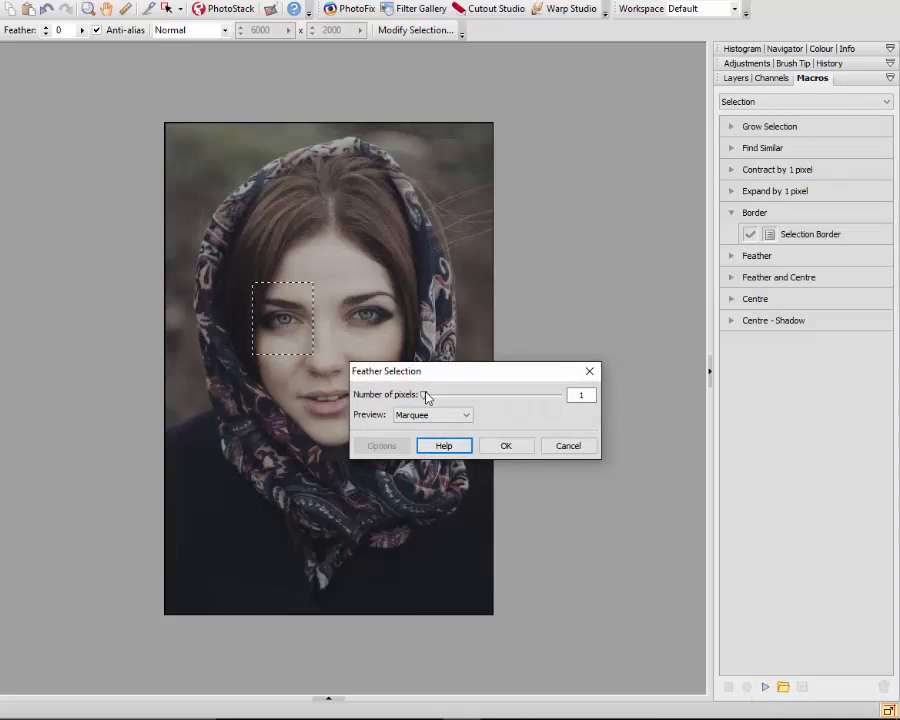
{"action": "left_click_drag", "start_coordinate": [426, 397], "coordinate": [466, 398]}
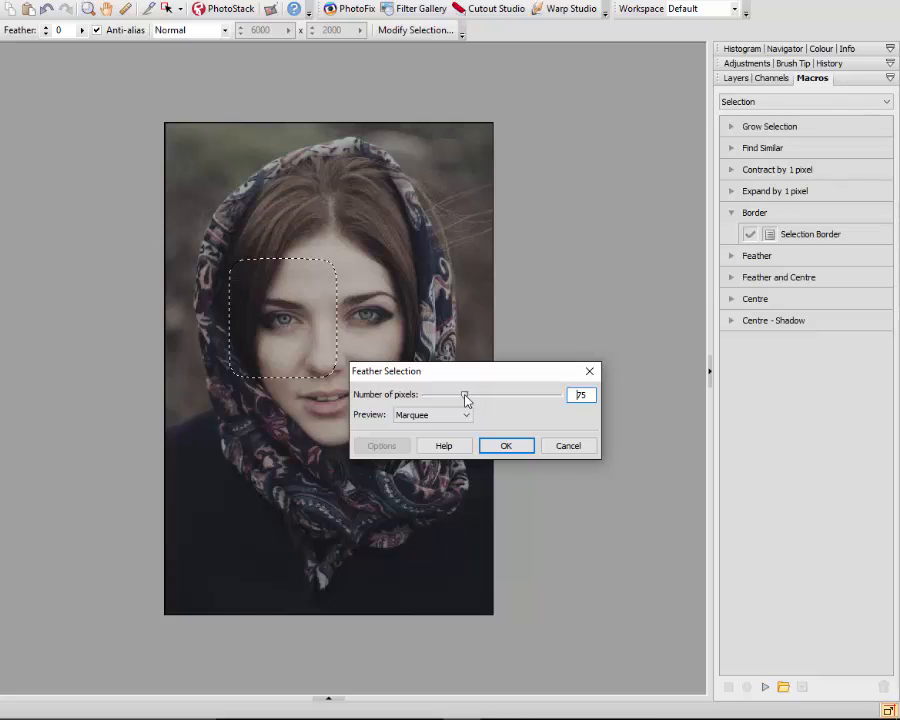
{"action": "left_click", "coordinate": [507, 446]}
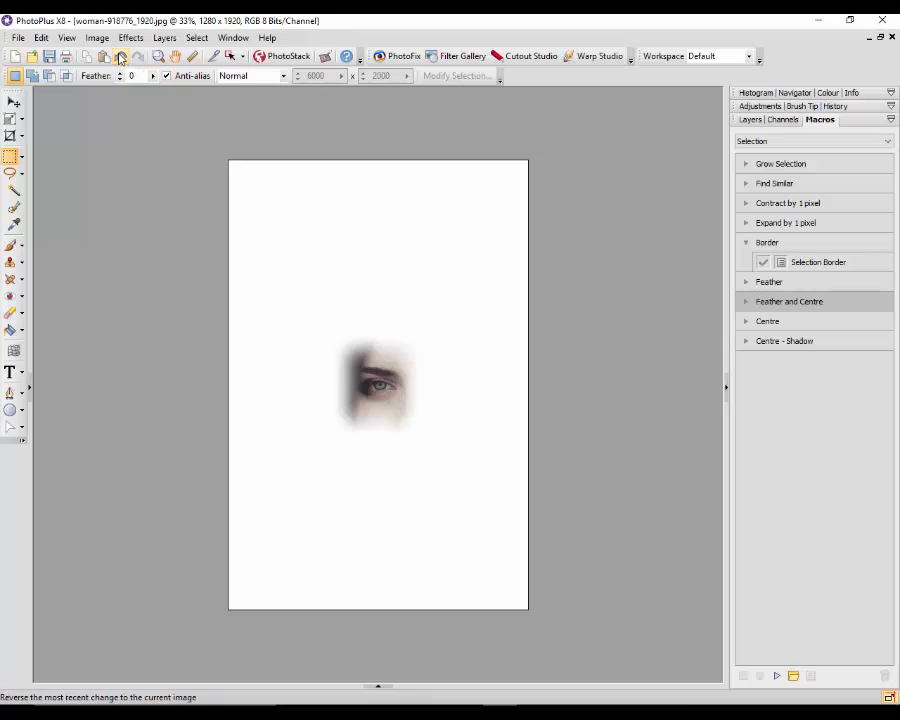
{"action": "left_click", "coordinate": [120, 56]}
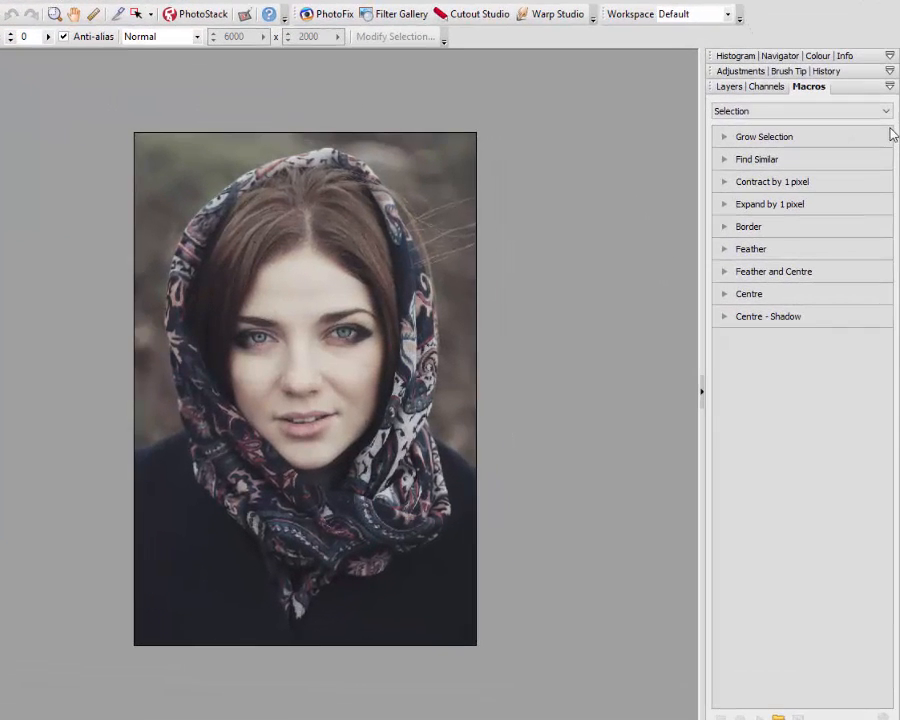
- Show the Layout Blurs macro category and expand the commands of the Centred Small Image Big Blur macro
{"action": "left_click", "coordinate": [885, 112]}
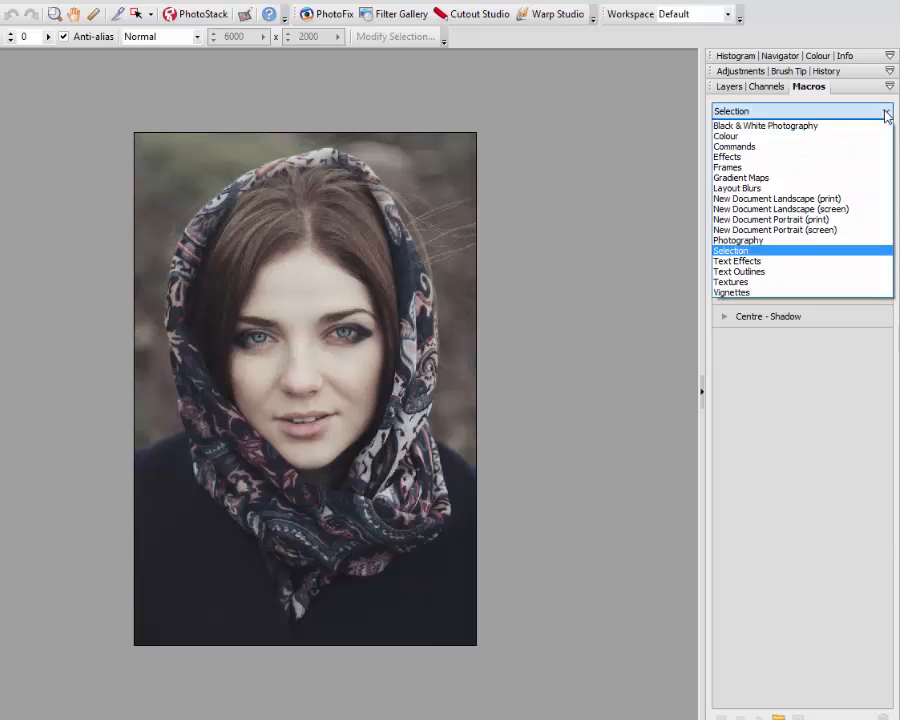
{"action": "left_click", "coordinate": [752, 194]}
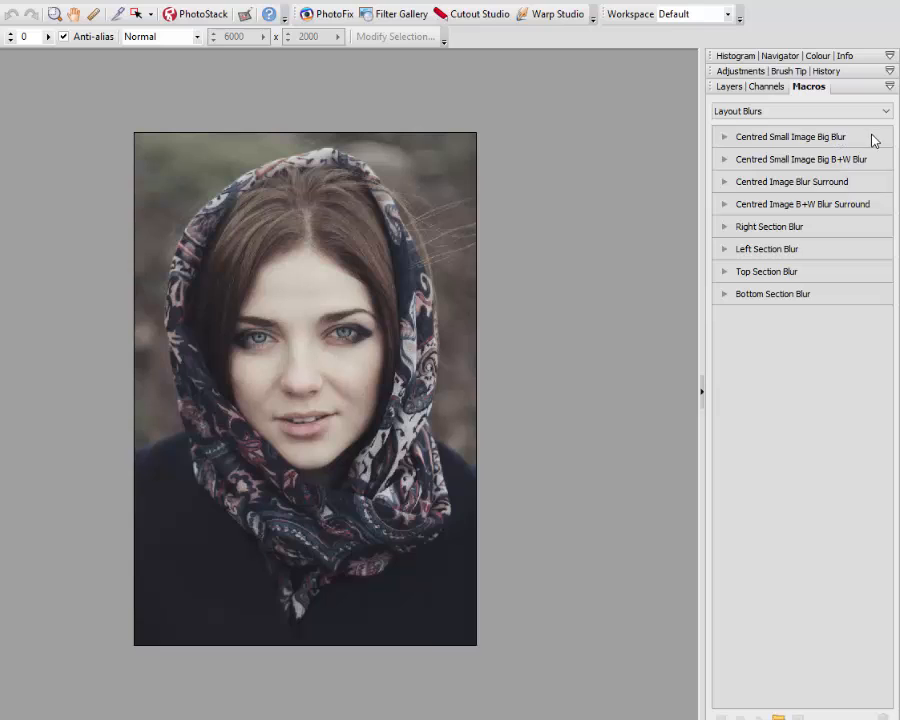
{"action": "left_click", "coordinate": [725, 138]}
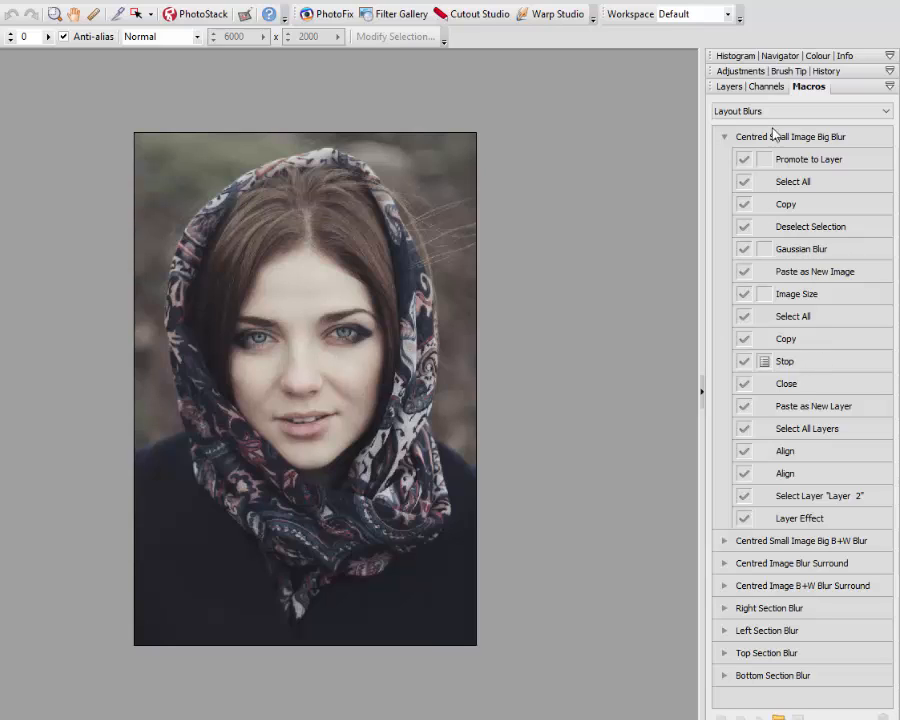
- Run the Centred Small Image Big Blur macro without saving the smaller image, undo the result, and collapse the macro
{"action": "left_click", "coordinate": [869, 133]}
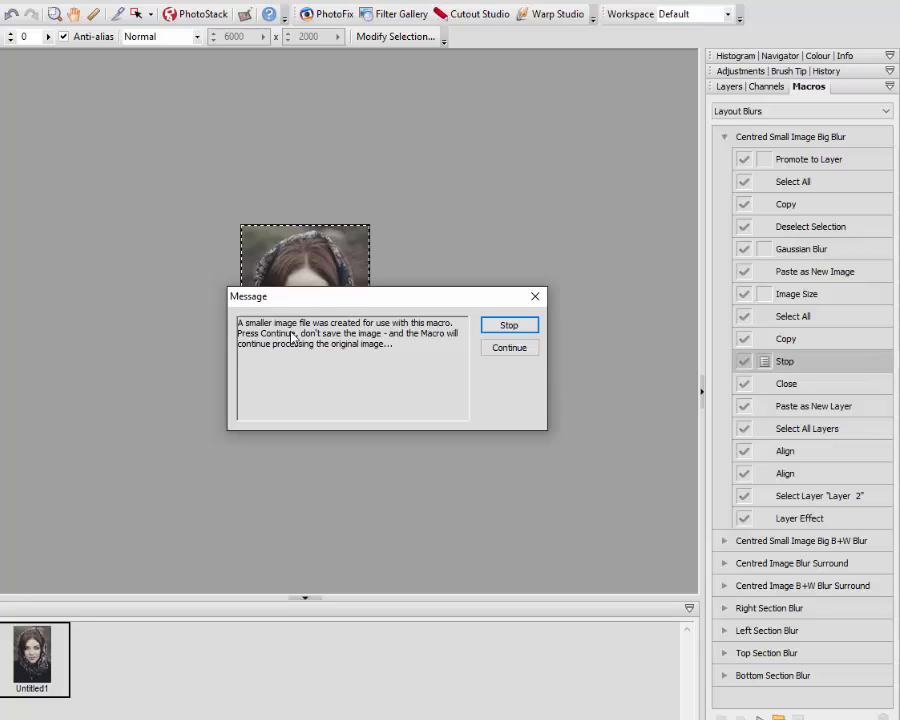
{"action": "left_click_drag", "start_coordinate": [365, 303], "coordinate": [420, 416]}
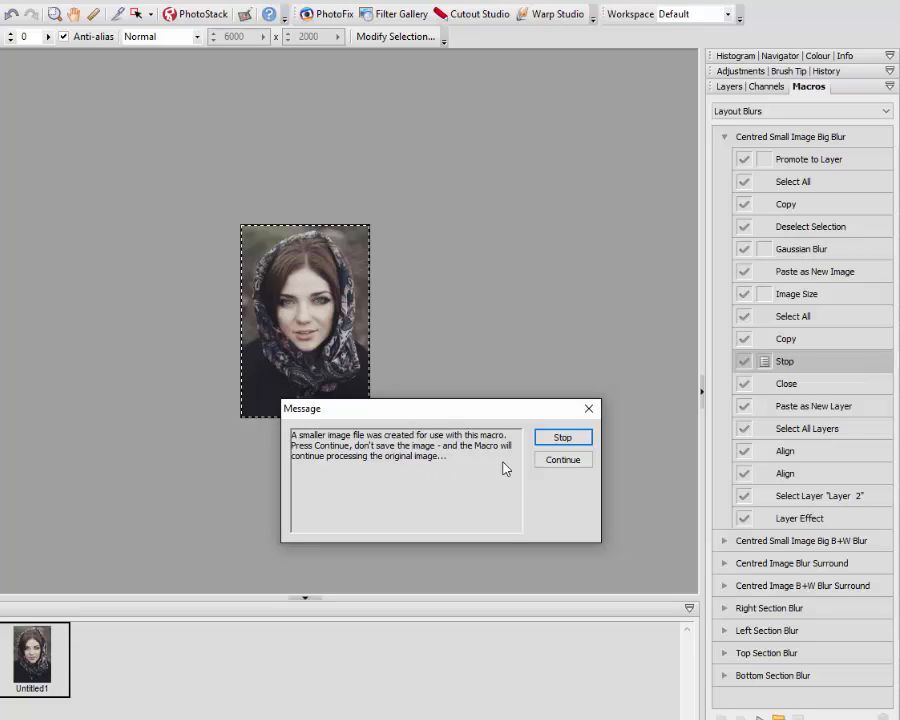
{"action": "left_click", "coordinate": [563, 460]}
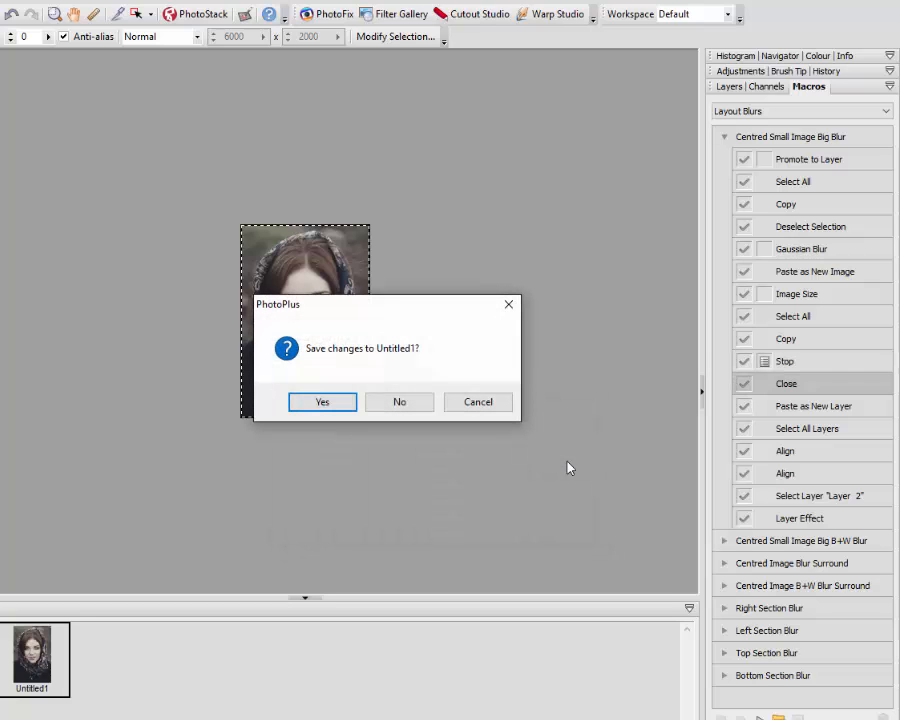
{"action": "left_click", "coordinate": [400, 402]}
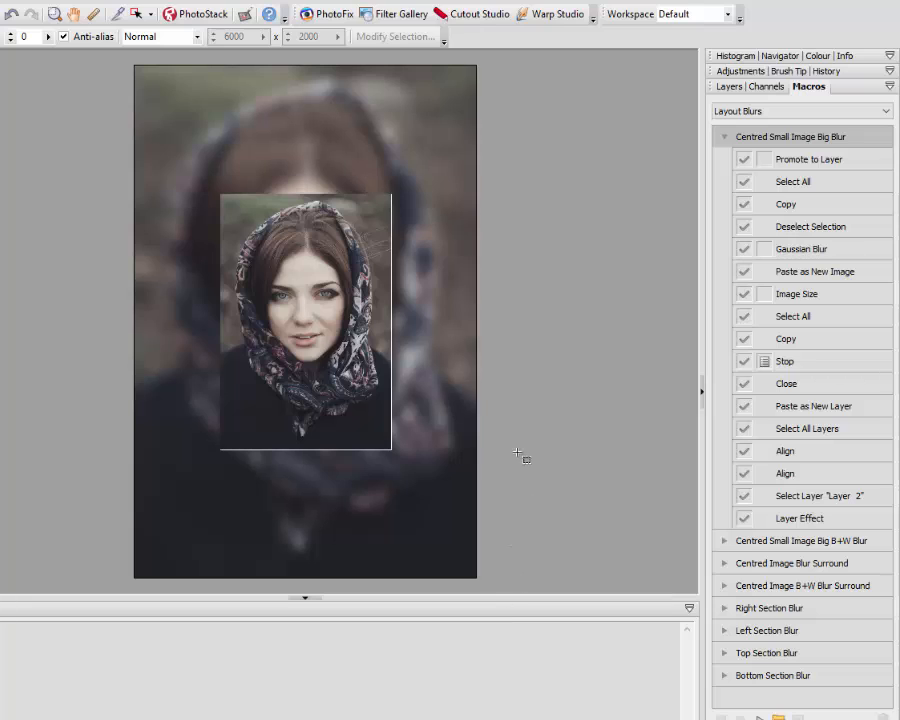
{"action": "left_click", "coordinate": [310, 597]}
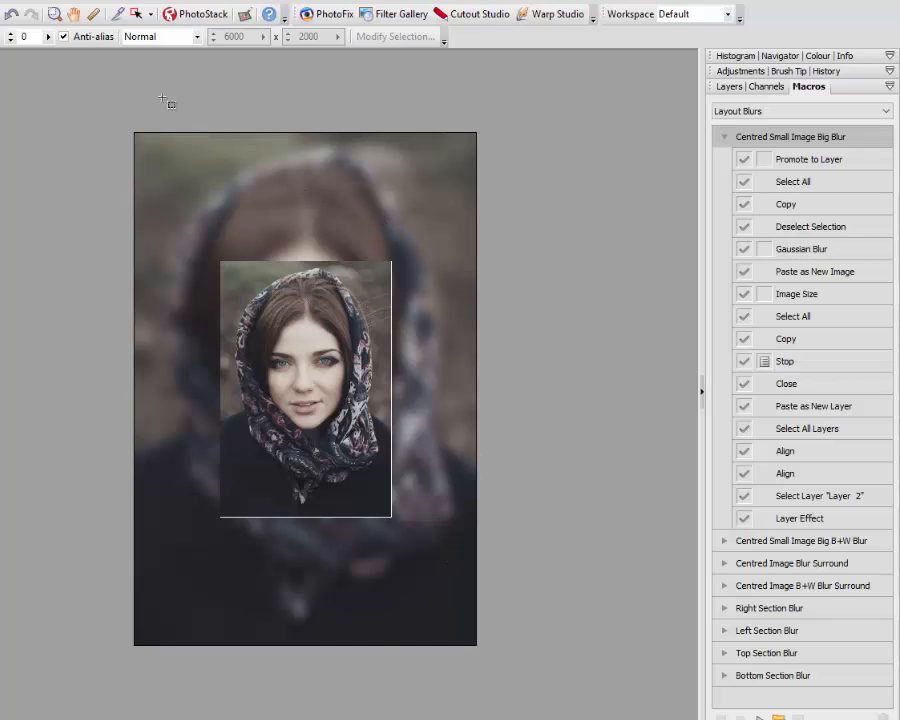
{"action": "left_click", "coordinate": [11, 19]}
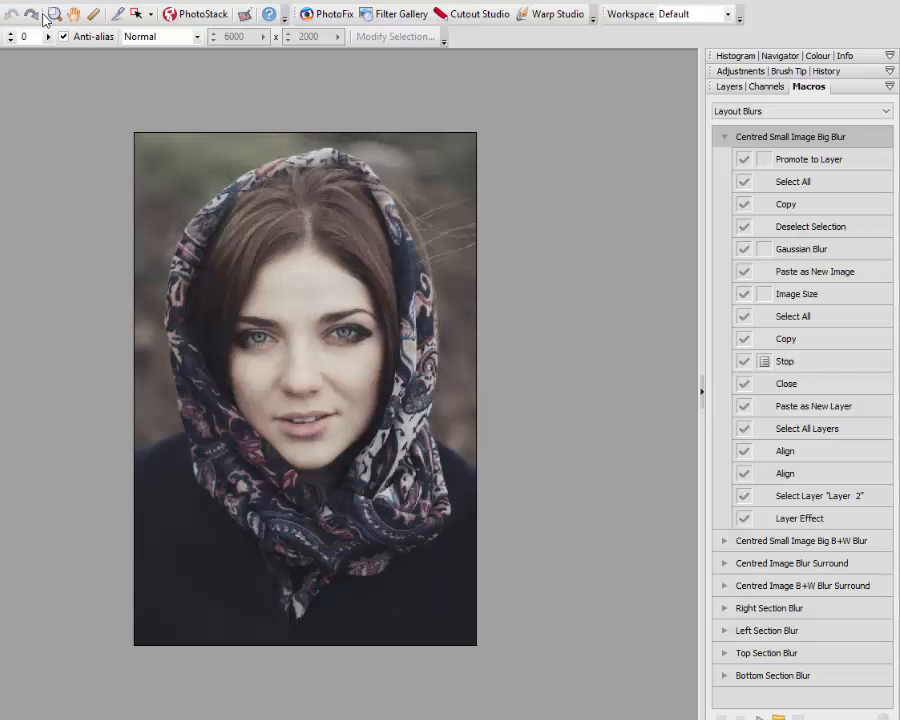
{"action": "left_click", "coordinate": [724, 138]}
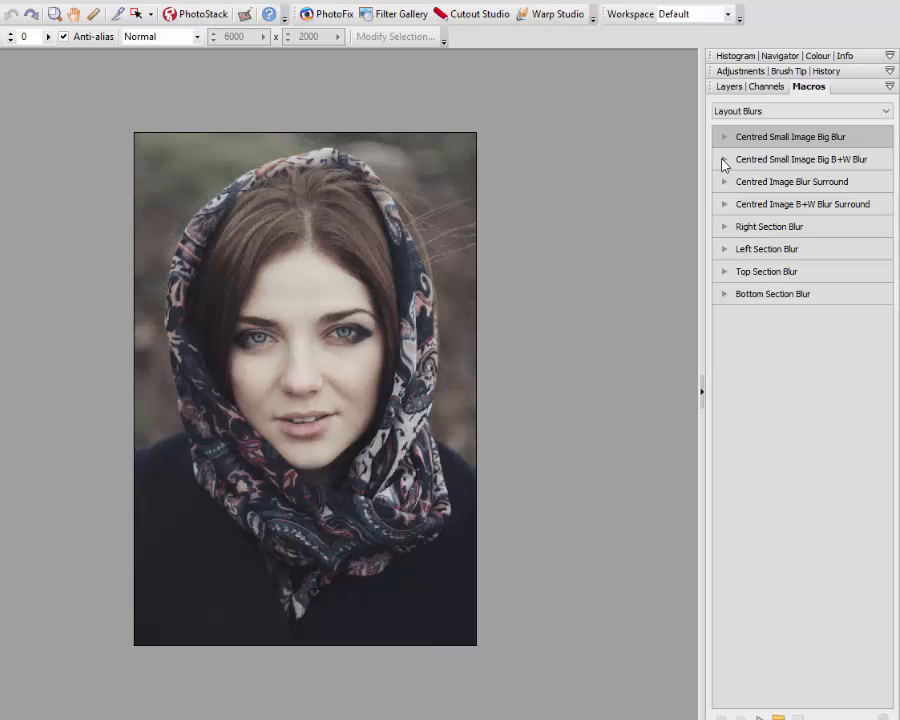
- Expand and run the Centred Small Image Big B+W Blur macro without saving the smaller image, and undo the result
{"action": "left_click", "coordinate": [724, 161]}
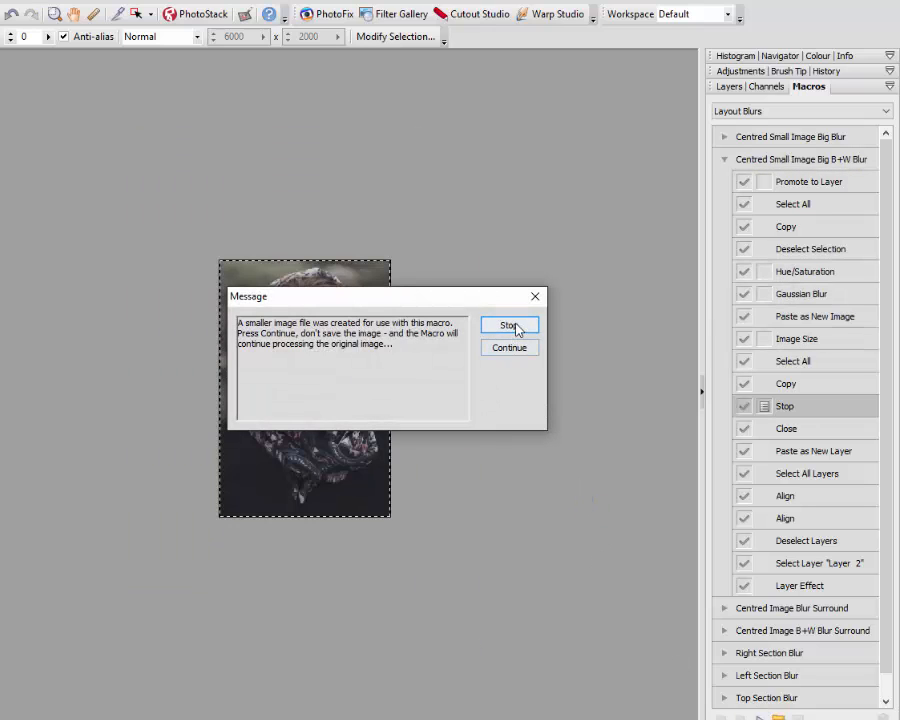
{"action": "left_click", "coordinate": [520, 347]}
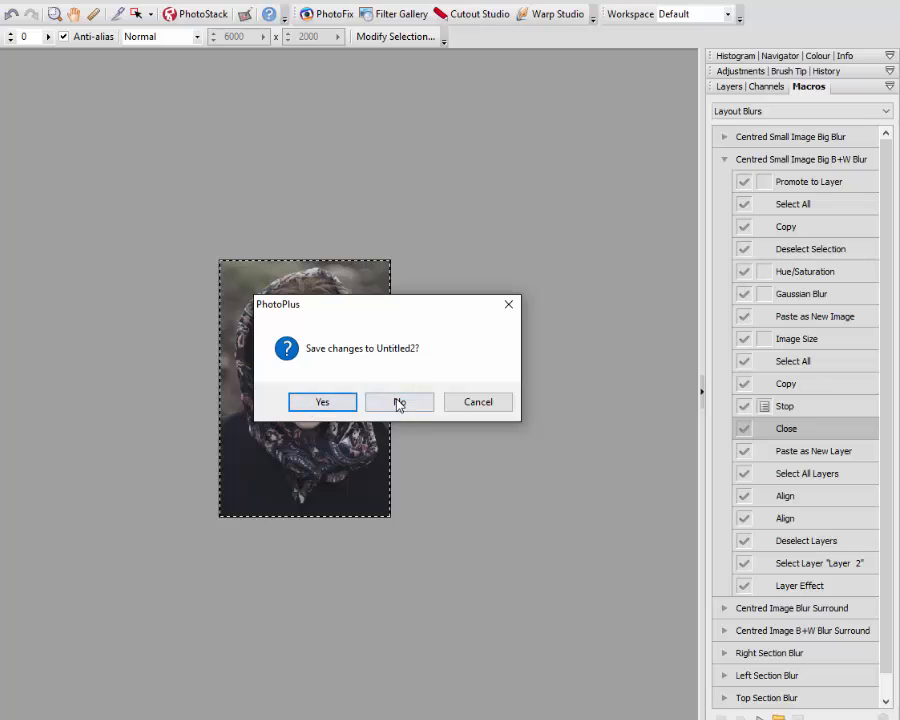
{"action": "left_click", "coordinate": [425, 403]}
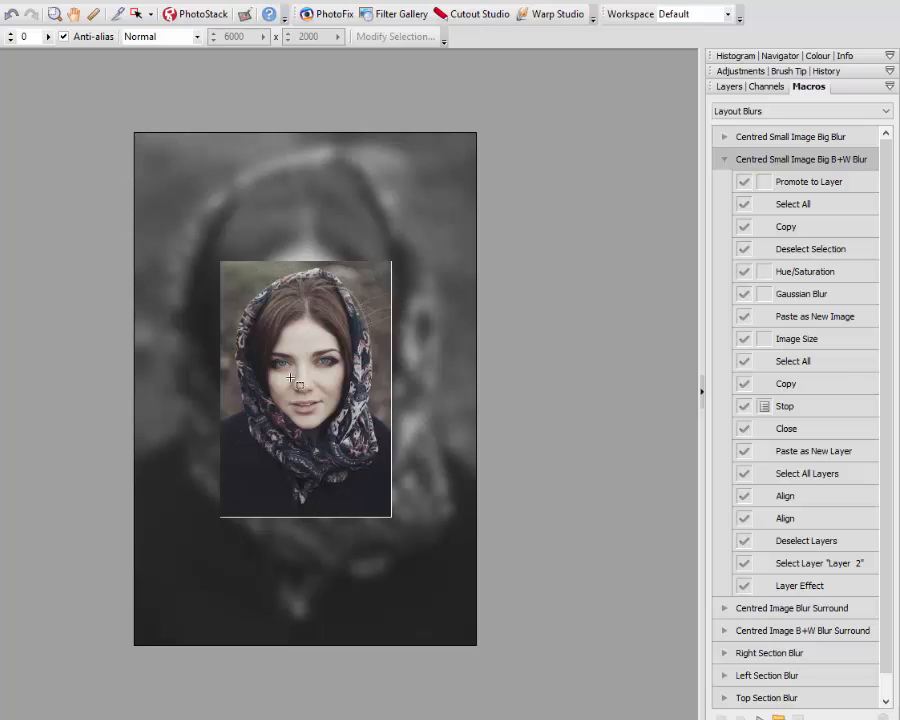
{"action": "left_click", "coordinate": [11, 15]}
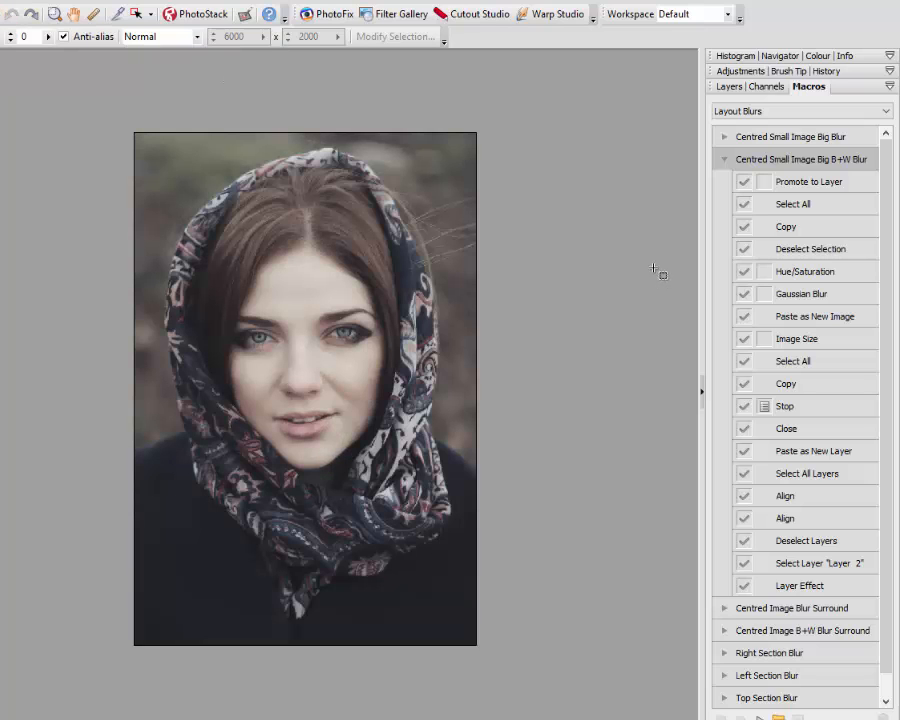
- Collapse the open blur macro, show the Text Outlines macro category, and check the commands inside its Bevel macro
{"action": "left_click", "coordinate": [725, 160]}
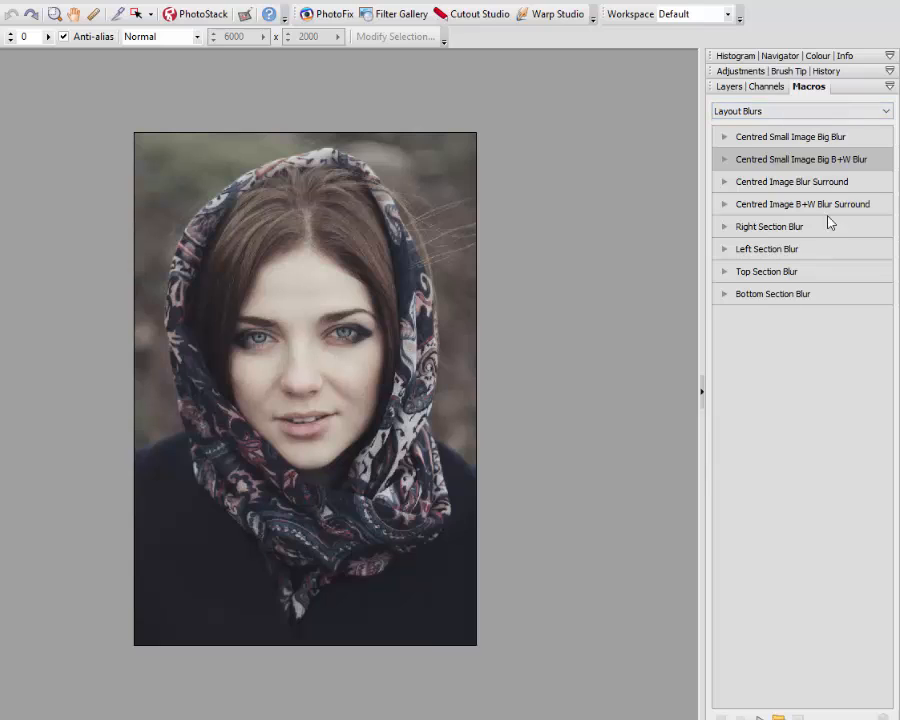
{"action": "left_click", "coordinate": [886, 112]}
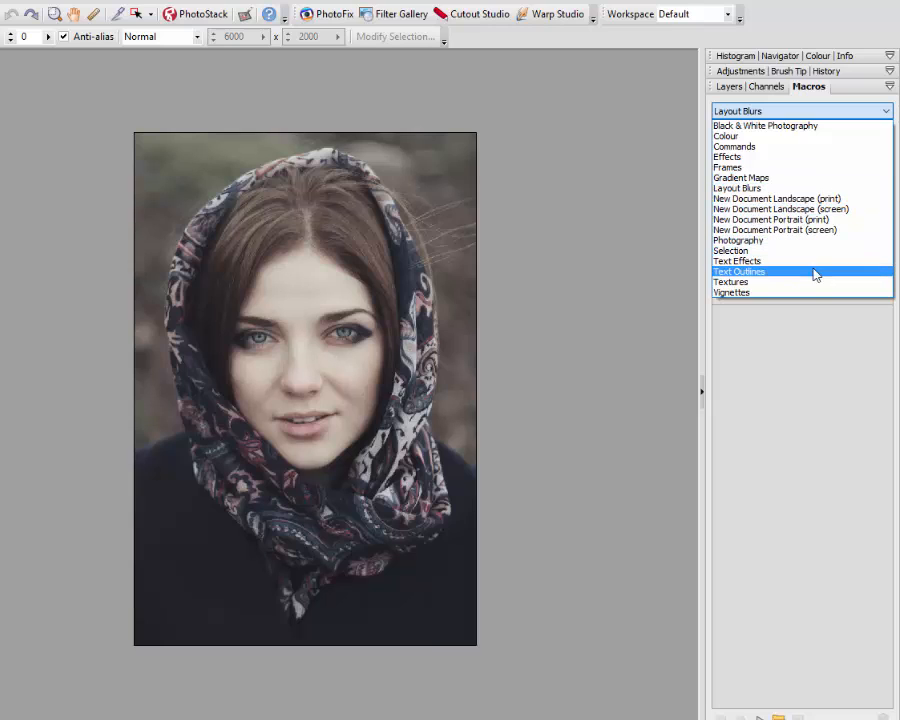
{"action": "left_click", "coordinate": [746, 272]}
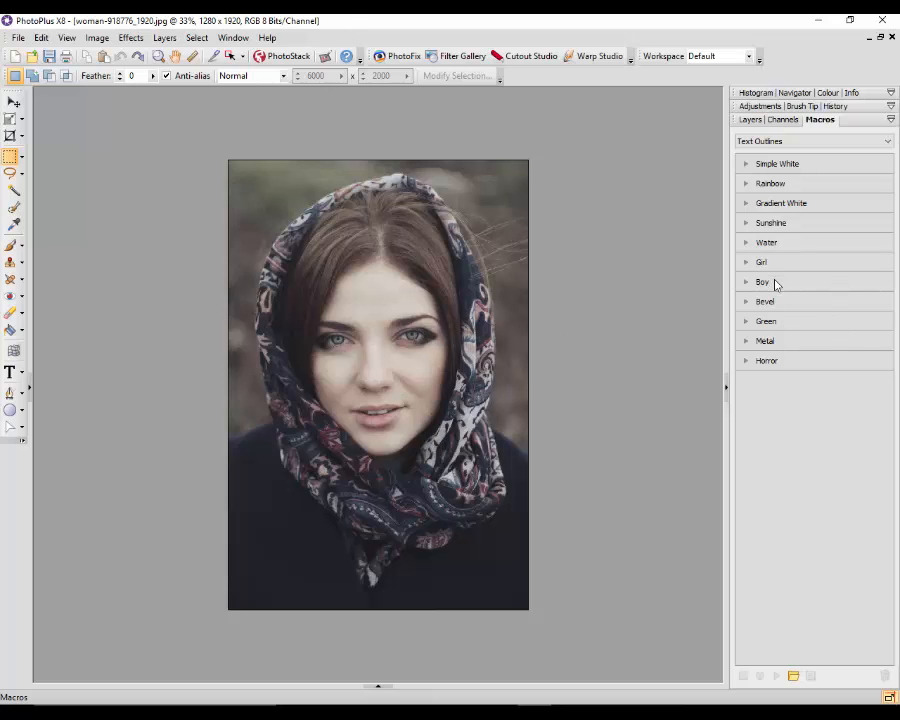
{"action": "left_click", "coordinate": [746, 302]}
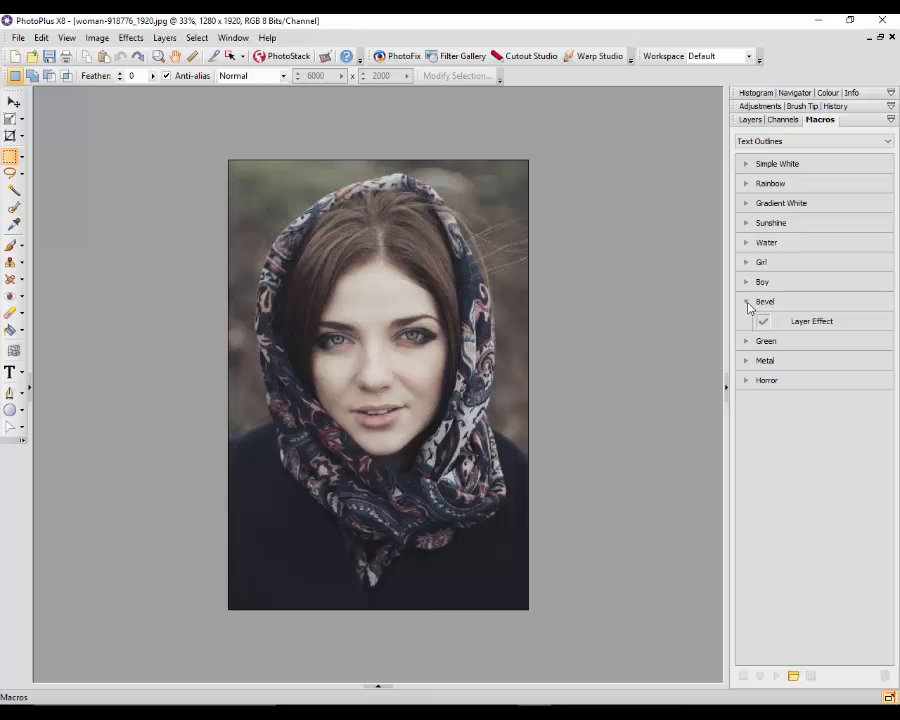
{"action": "left_click", "coordinate": [746, 302]}
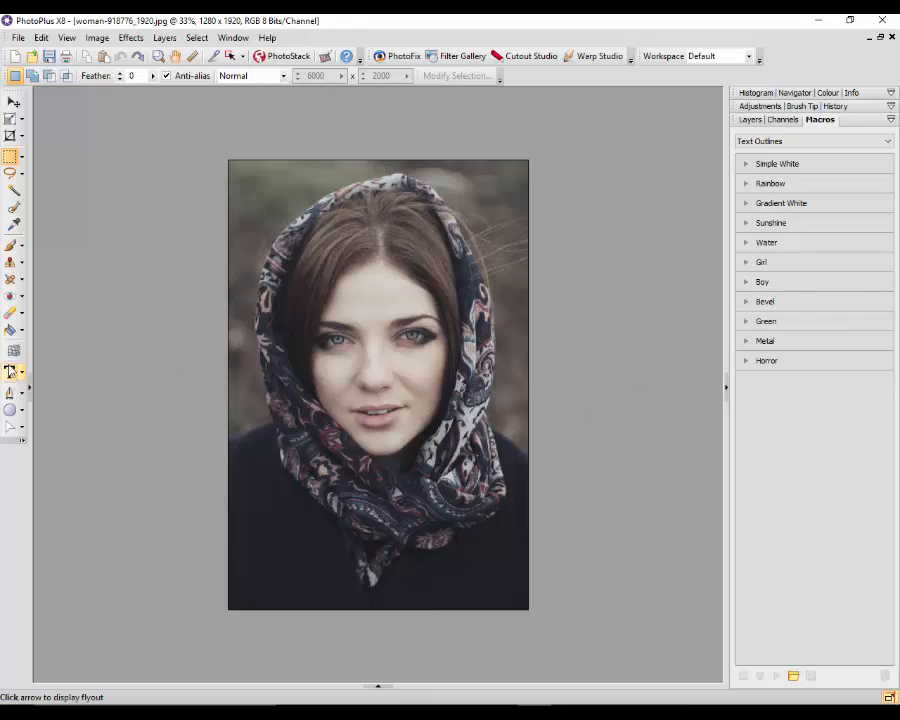
- Add a first name as Times New Roman text, about 189 pt, over the dark coat in the portrait's lower-left area
{"action": "left_click", "coordinate": [10, 372]}
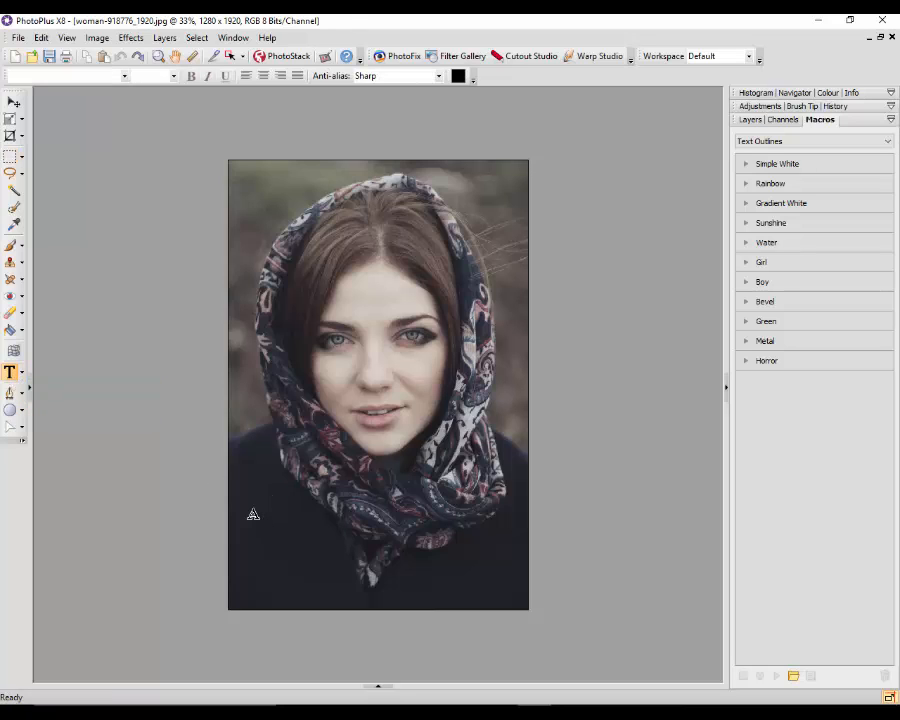
{"action": "left_click_drag", "start_coordinate": [254, 505], "coordinate": [300, 570]}
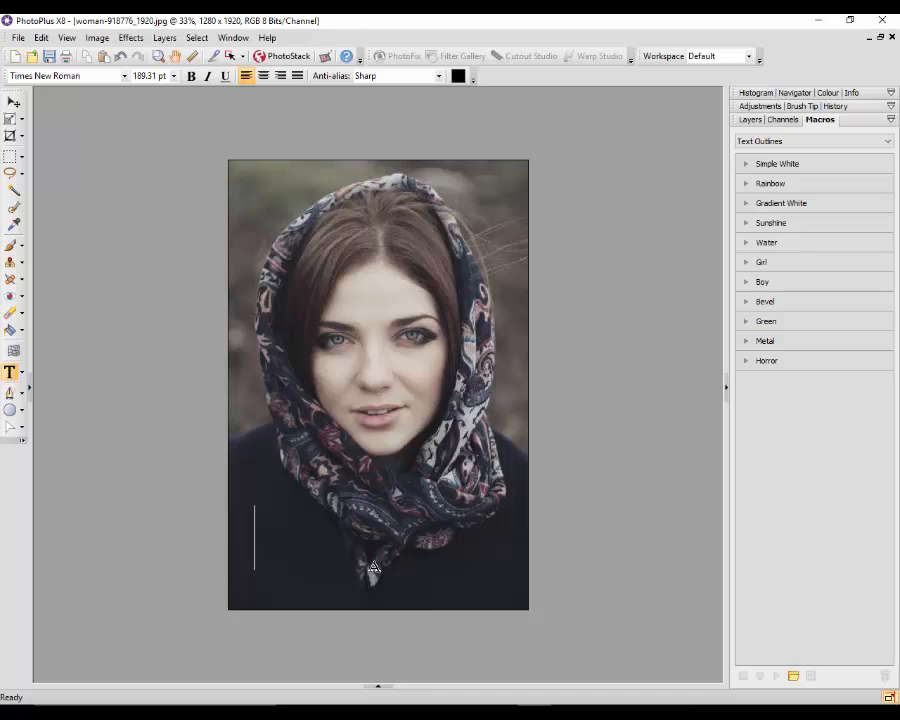
{"action": "type", "text": "Carl"}
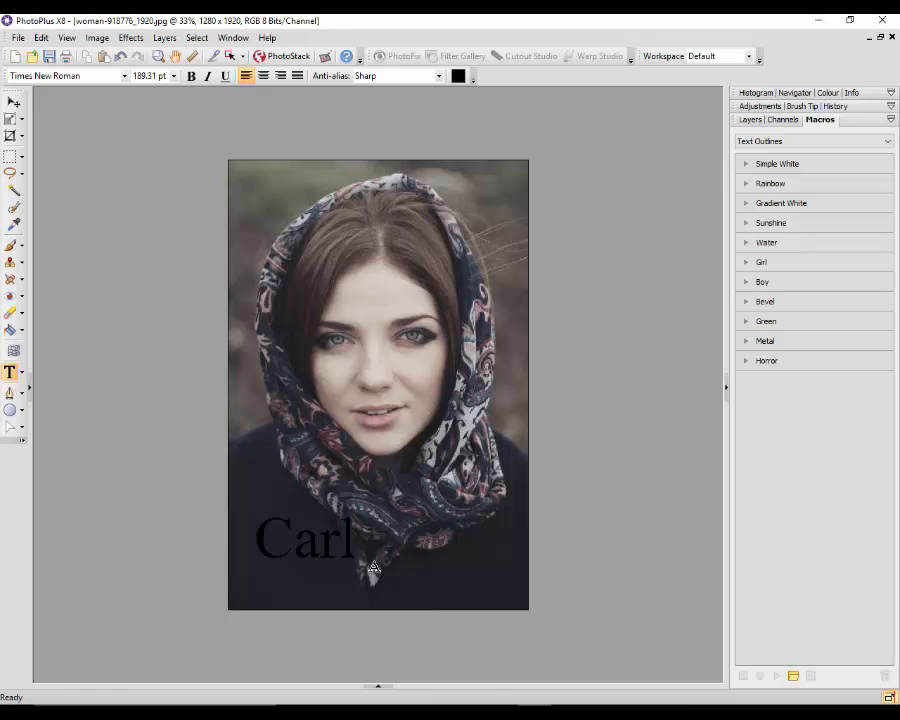
- Recolour the whole name text red (#FB0404) and leave text editing
{"action": "left_click_drag", "start_coordinate": [351, 538], "coordinate": [269, 539]}
{"action": "left_click", "coordinate": [459, 78]}
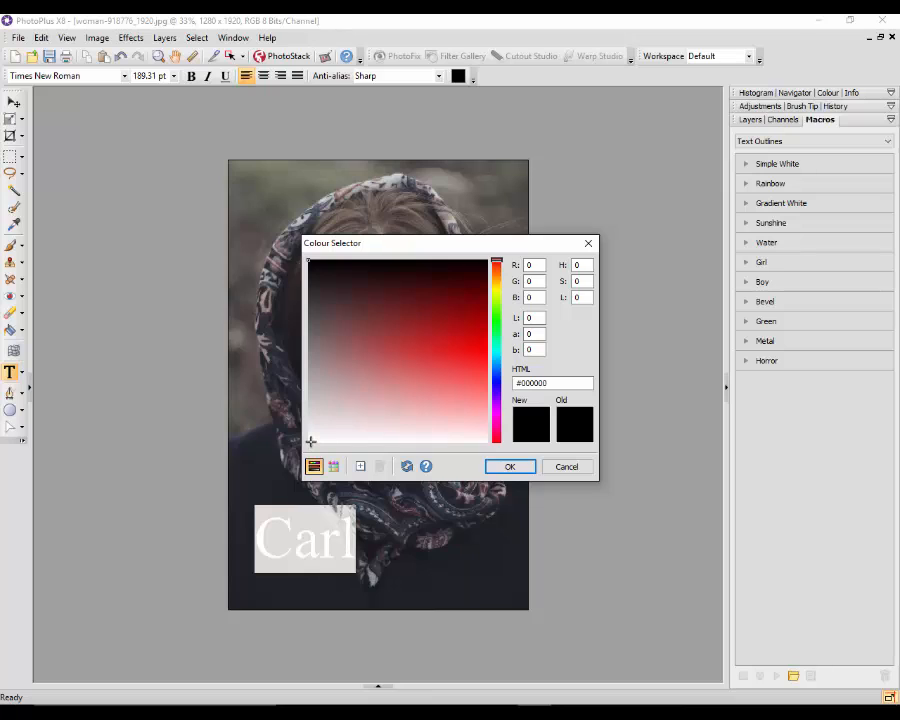
{"action": "left_click", "coordinate": [482, 352]}
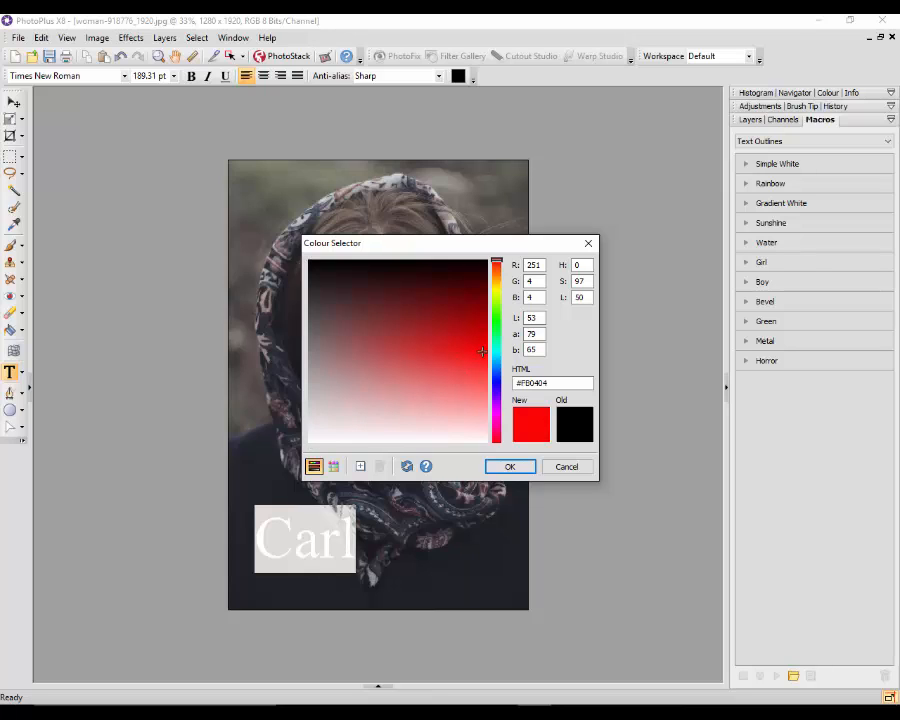
{"action": "left_click", "coordinate": [528, 470]}
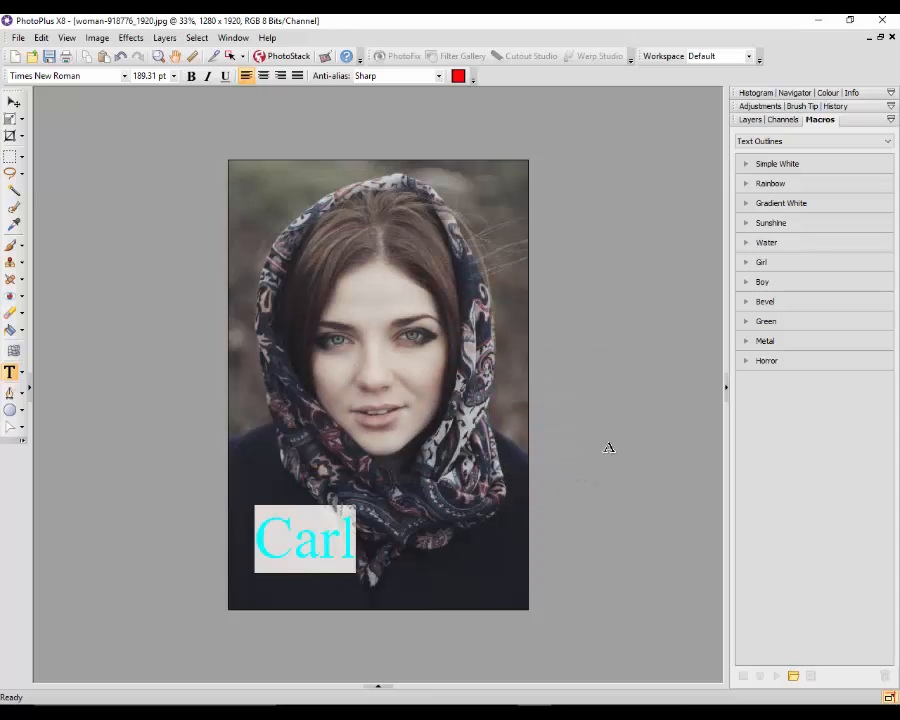
{"action": "left_click", "coordinate": [10, 156]}
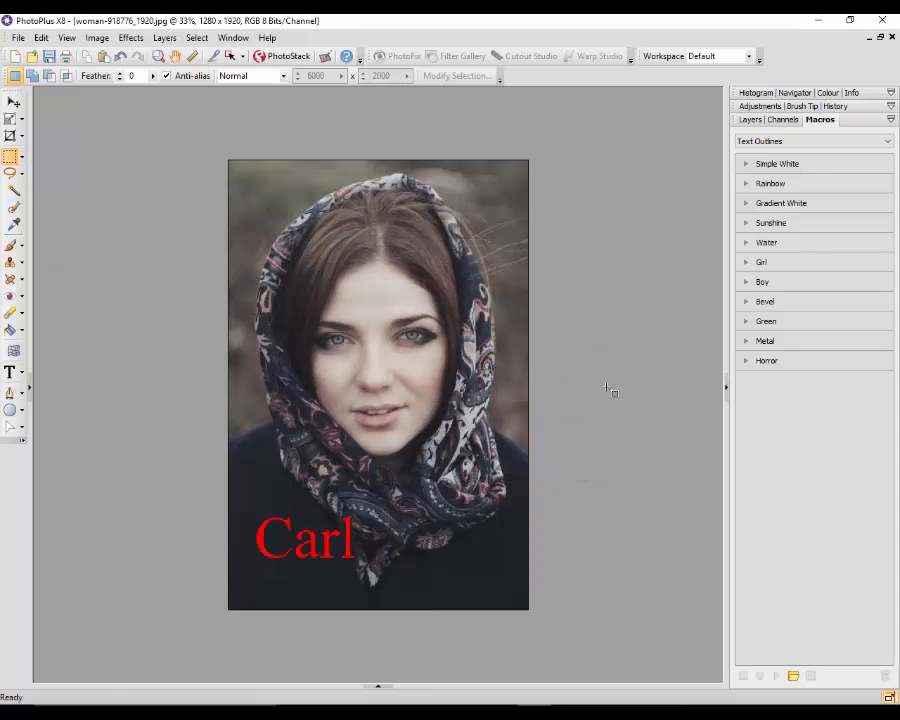
- Run the Bevel macro on the red name text and inspect the lettering up close
{"action": "left_click", "coordinate": [785, 303]}
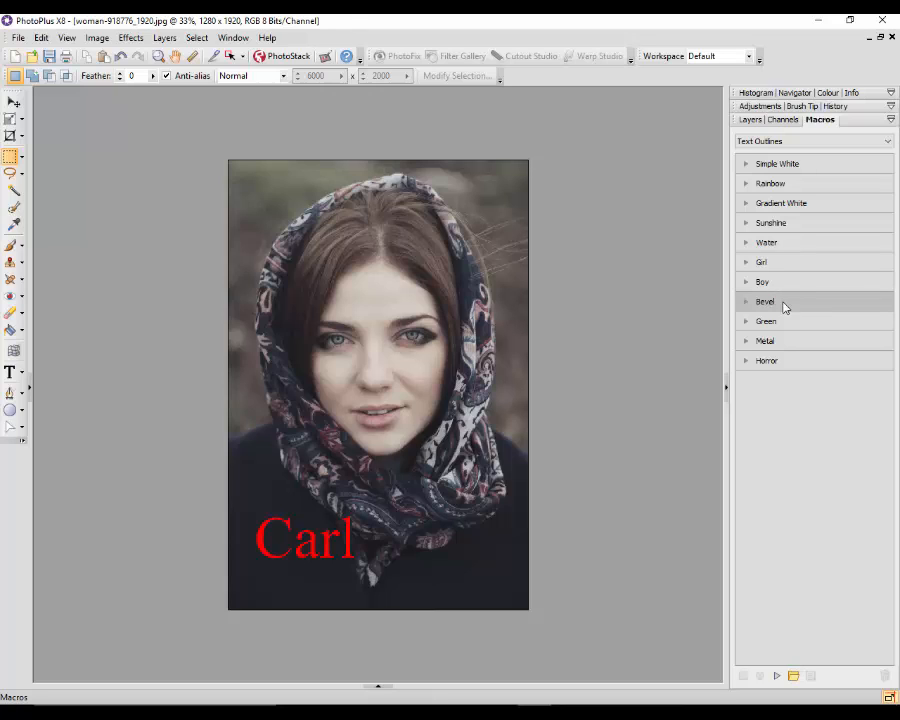
{"action": "left_click", "coordinate": [777, 678]}
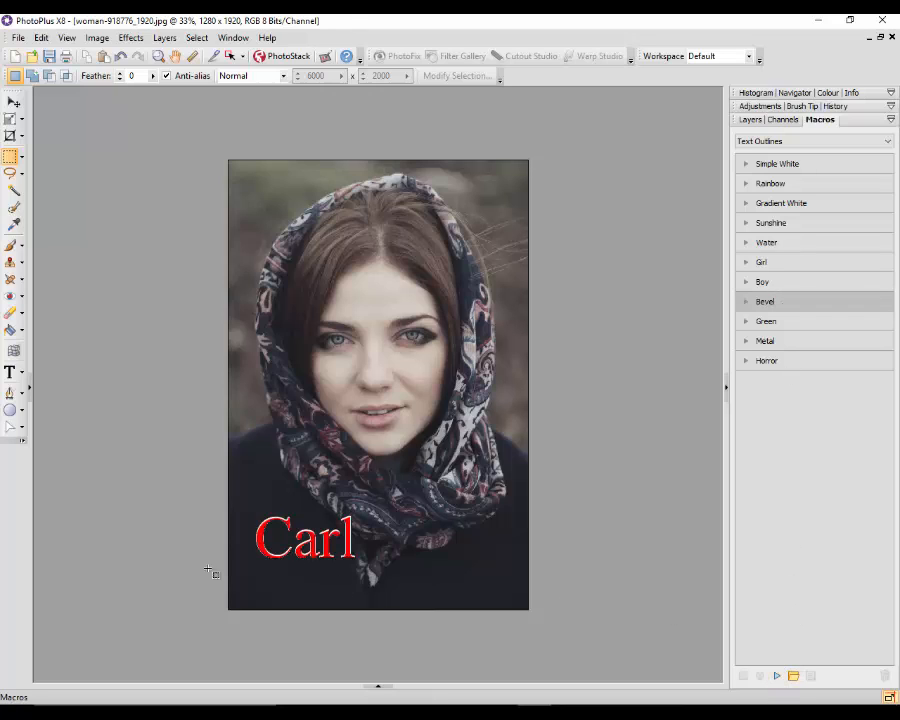
{"action": "scroll", "coordinate": [160, 557], "scroll_direction": "up", "scroll_amount": 2}
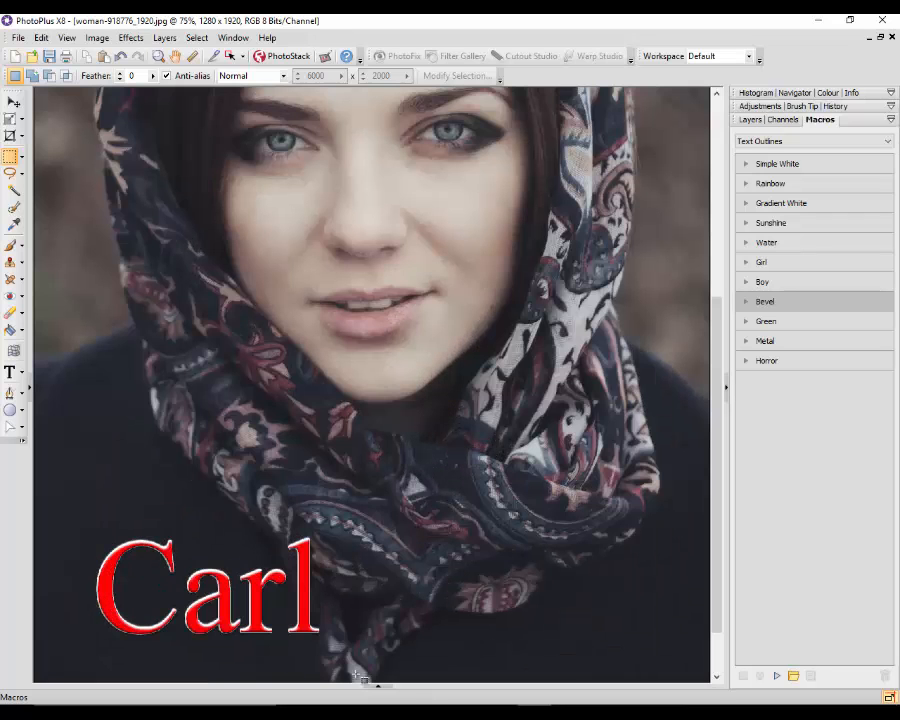
{"action": "left_click_drag", "start_coordinate": [716, 430], "coordinate": [721, 475]}
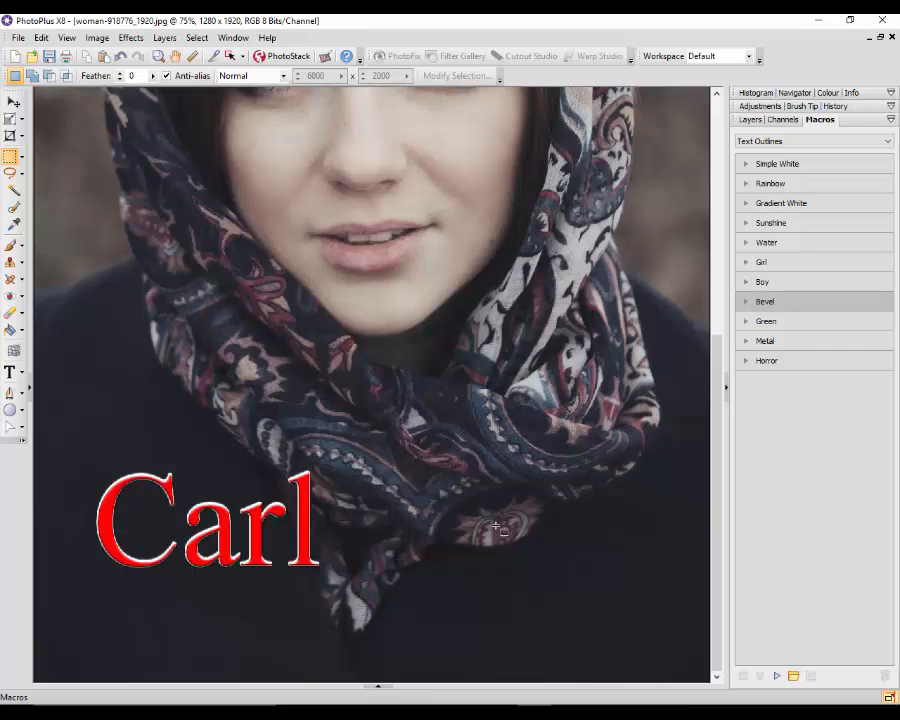
{"action": "scroll", "coordinate": [449, 476], "scroll_direction": "down", "scroll_amount": 3}
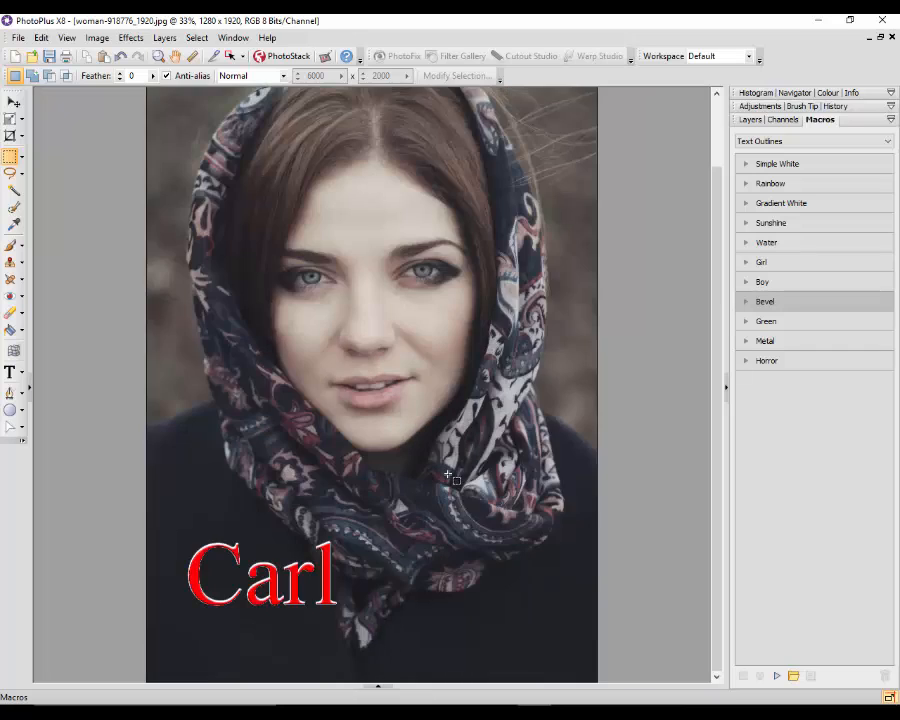
{"action": "scroll", "coordinate": [449, 478], "scroll_direction": "up", "scroll_amount": 1}
{"action": "scroll", "coordinate": [510, 468], "scroll_direction": "down", "scroll_amount": 1}
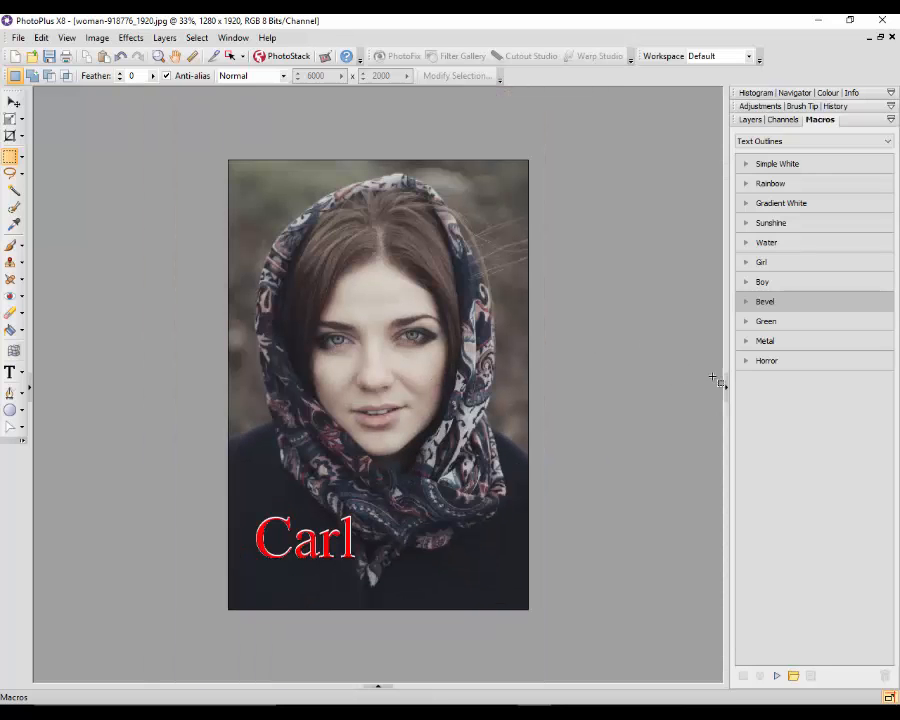
{"action": "left_click", "coordinate": [888, 143]}
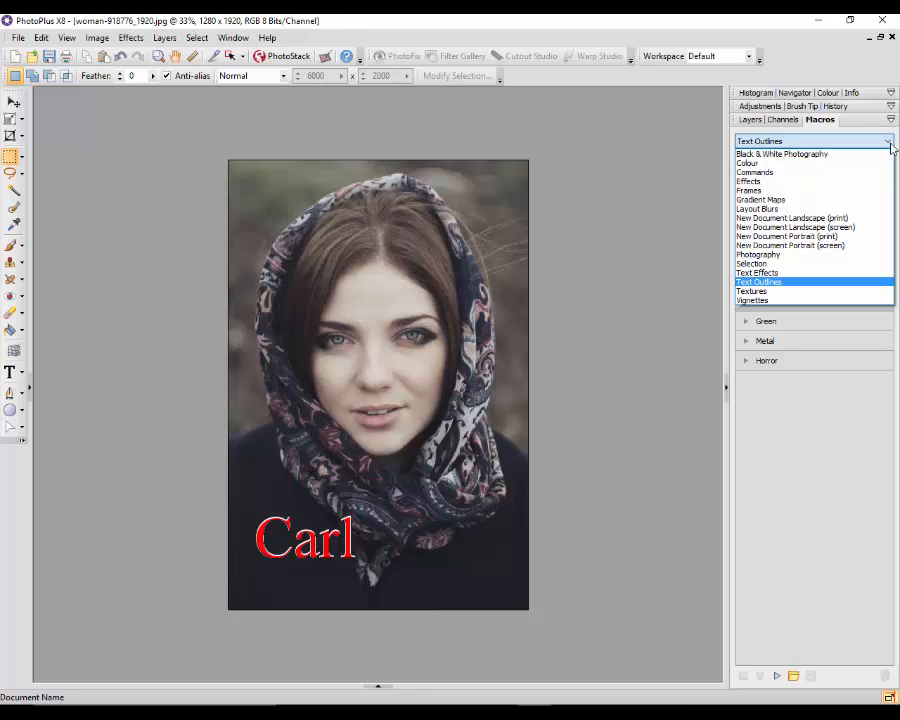
{"action": "left_click", "coordinate": [833, 450]}
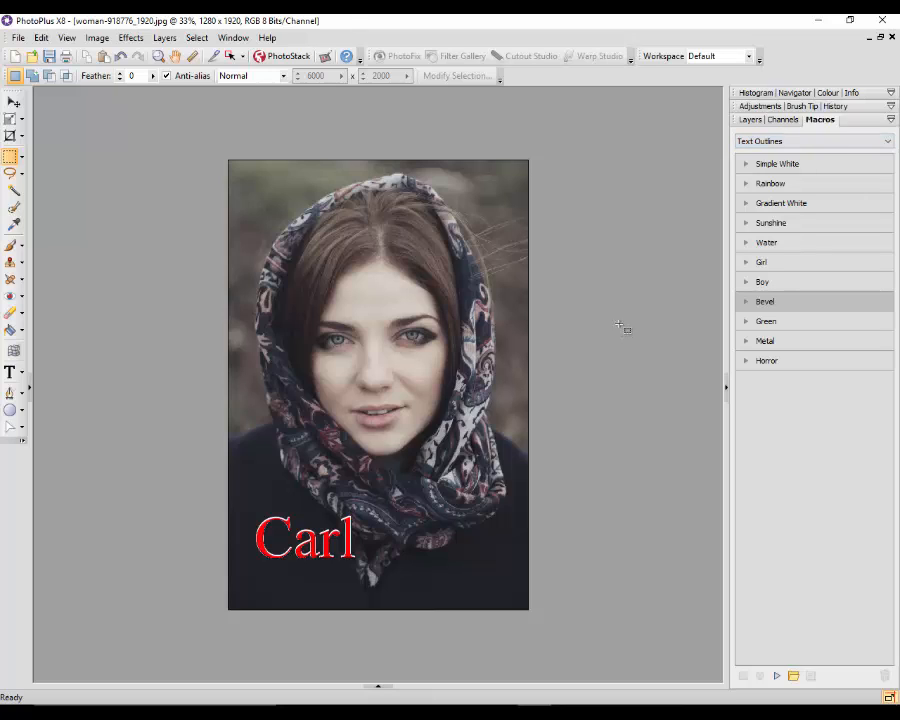